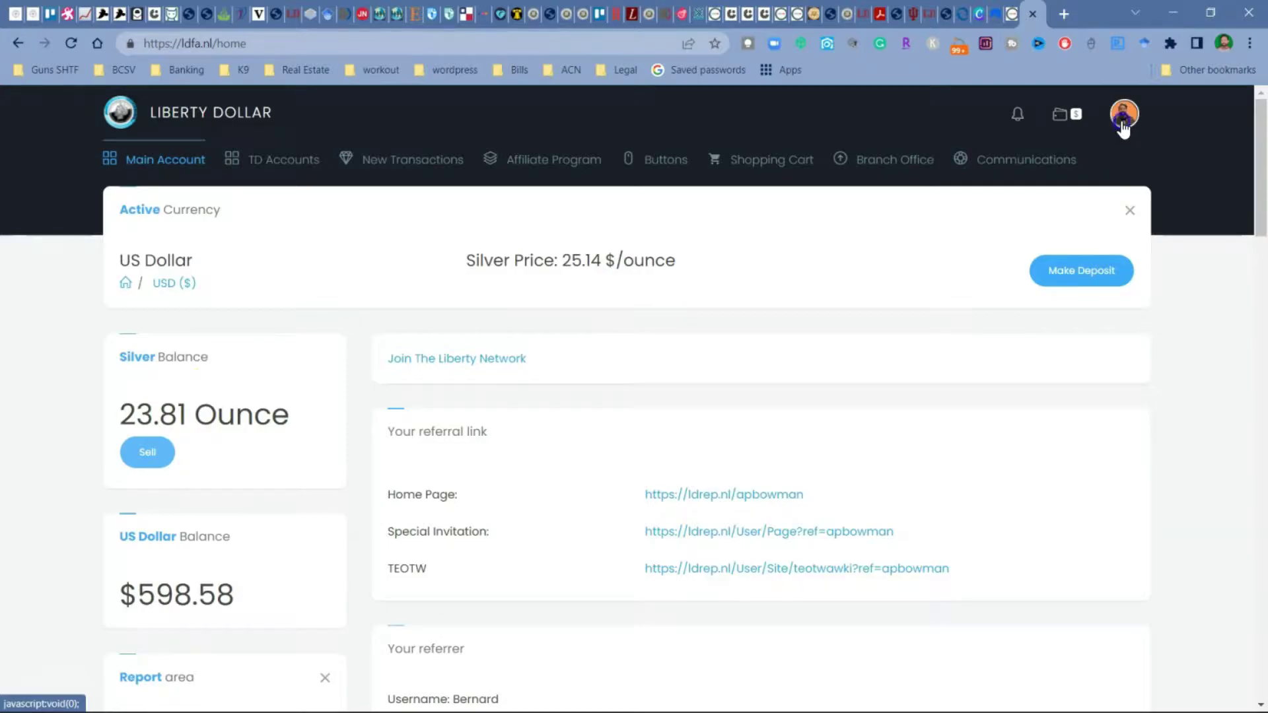
Step: Review the bank account details form on the profile page and save it
click(1123, 125)
click(1096, 246)
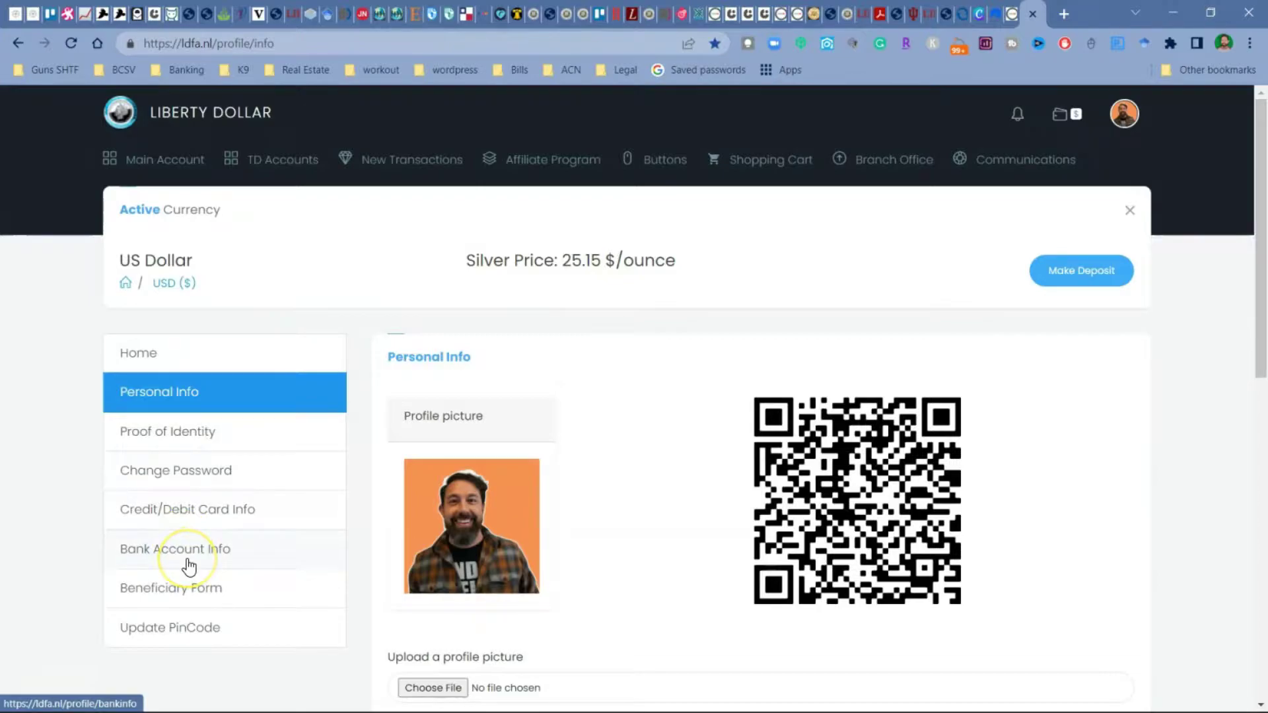
click(188, 564)
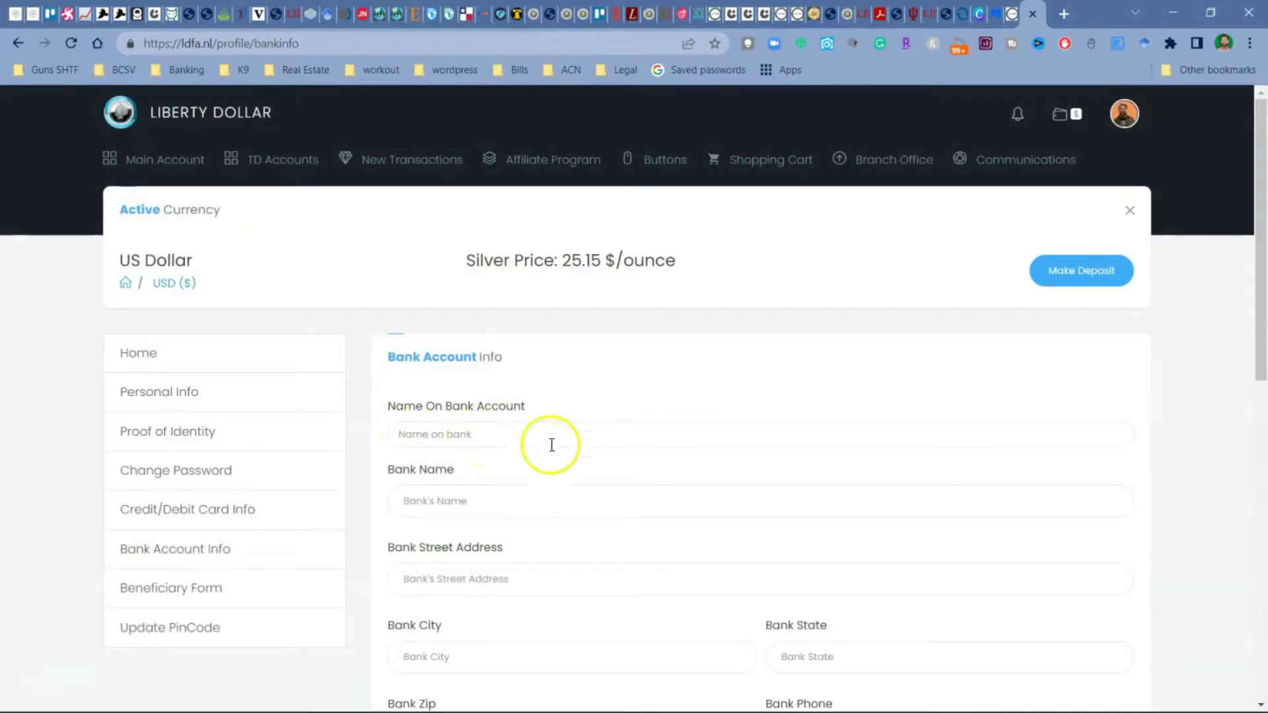
scroll(528, 390, down, 3)
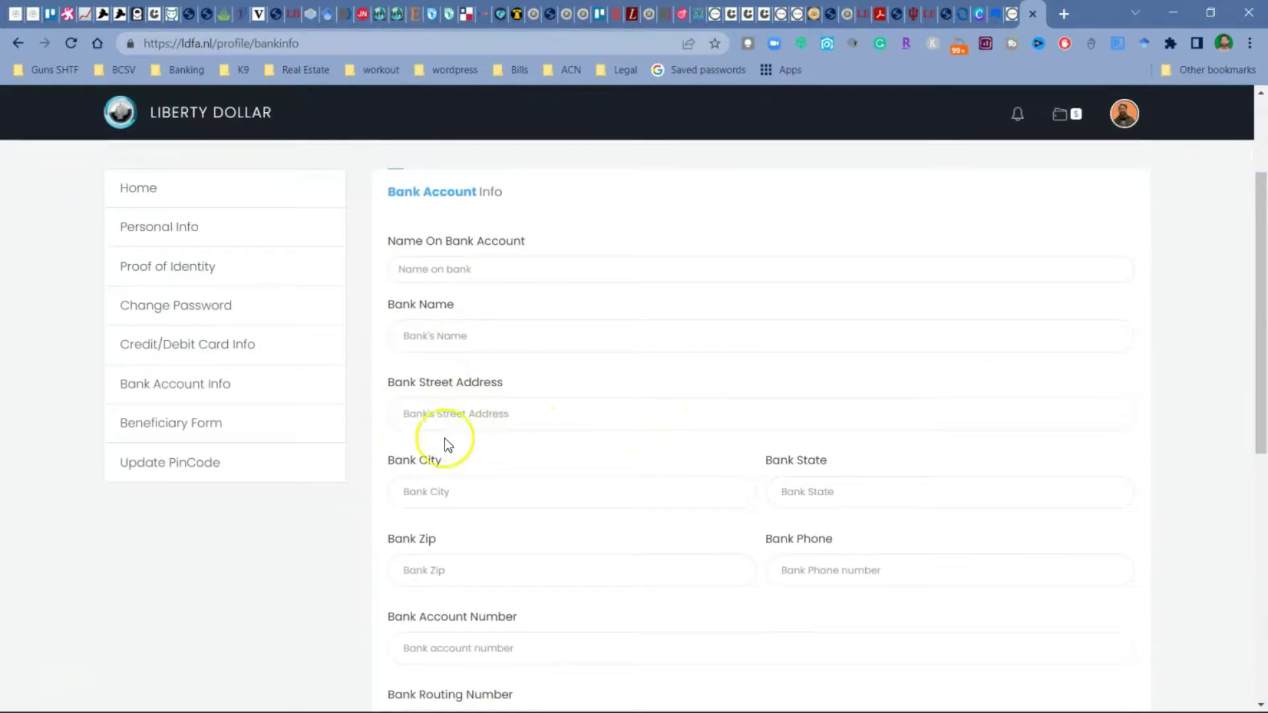
scroll(592, 467, down, 3)
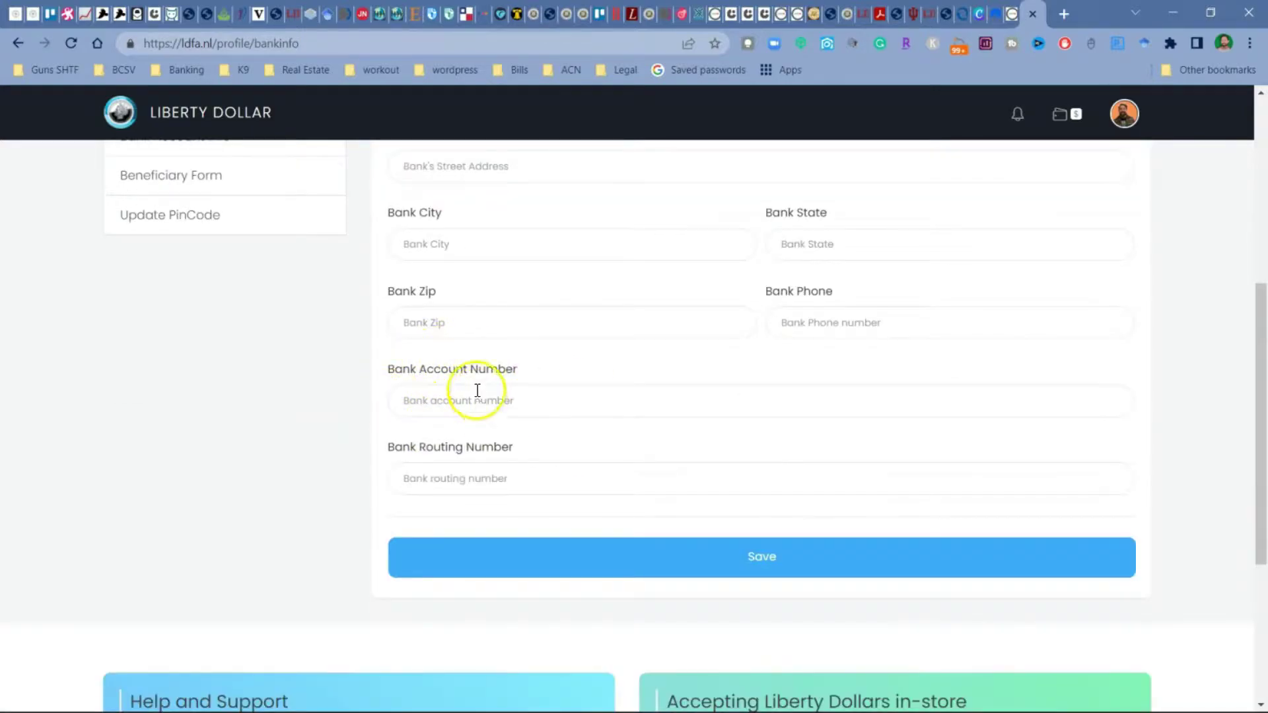
click(724, 578)
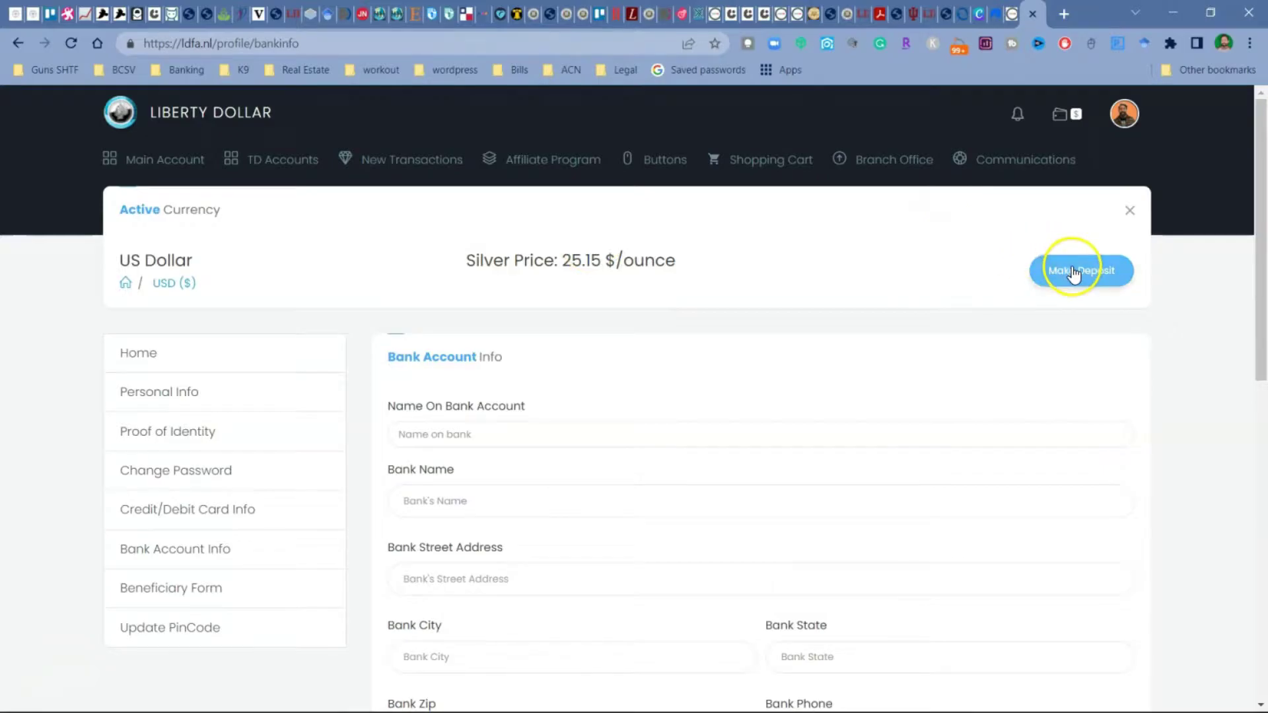
Step: Go to the deposit page and start a deposit paid through PayPal
click(1070, 271)
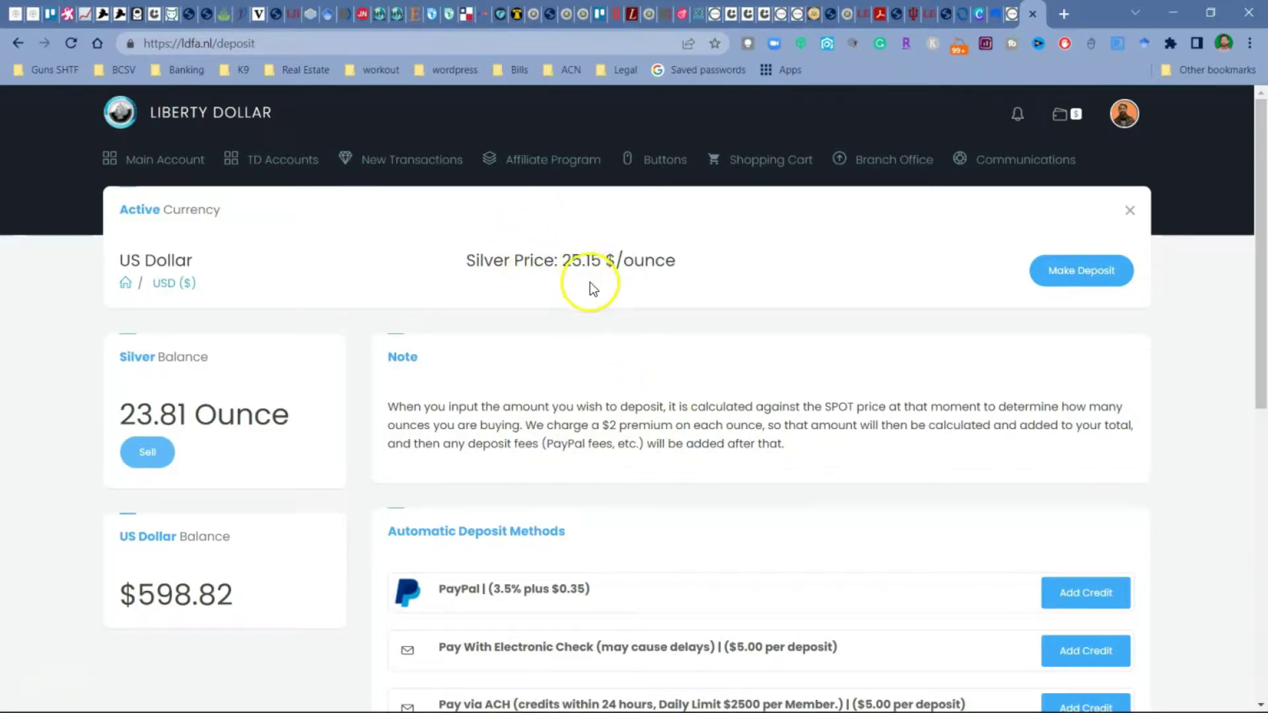
scroll(524, 382, down, 4)
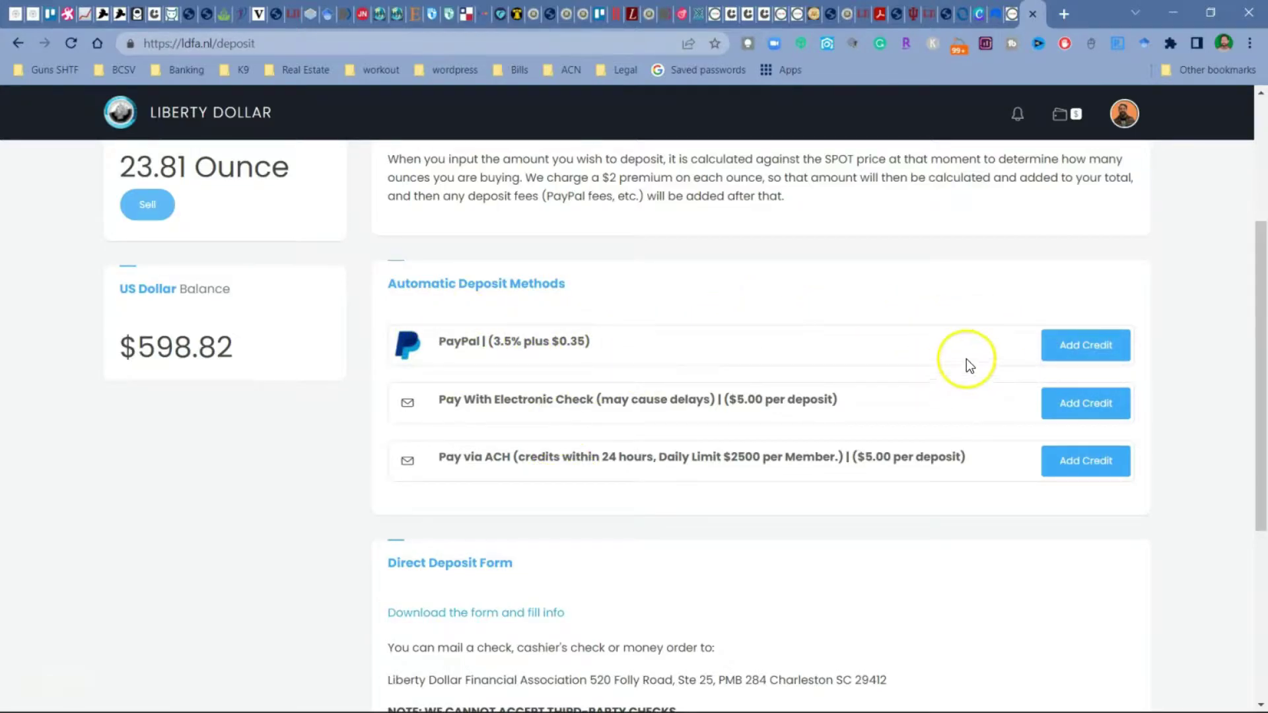
click(1084, 346)
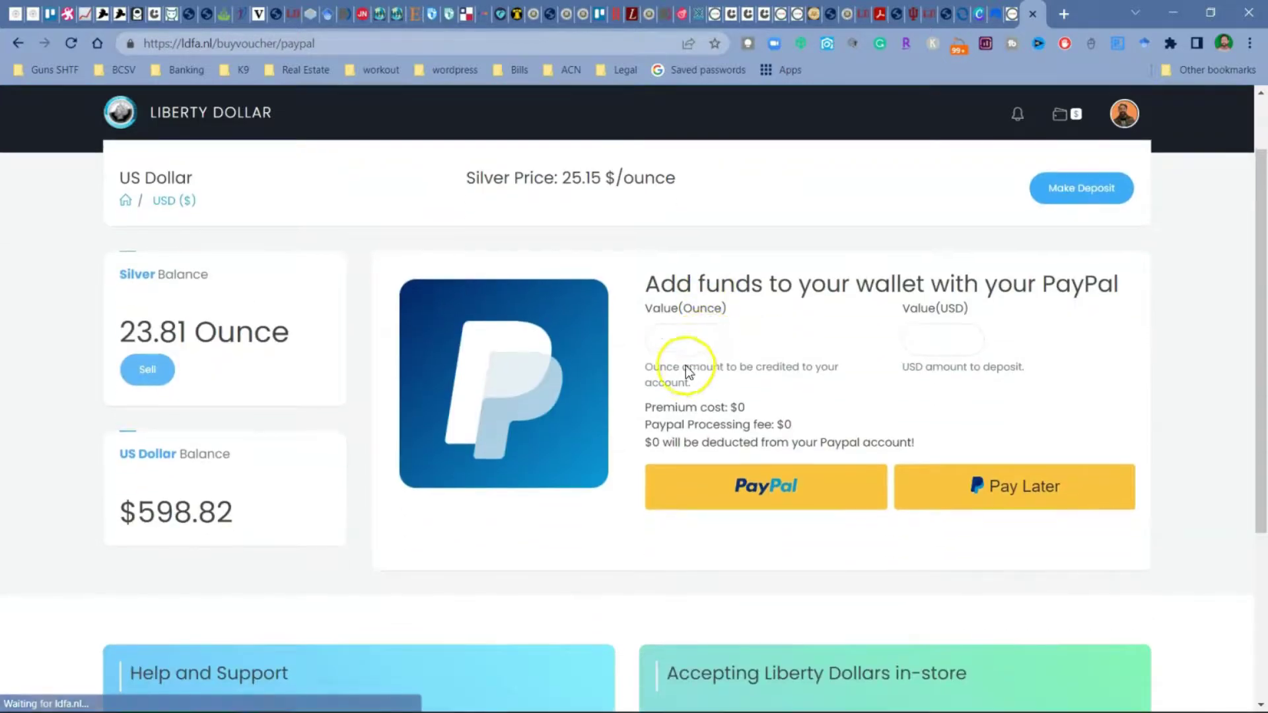
click(687, 341)
text(4)
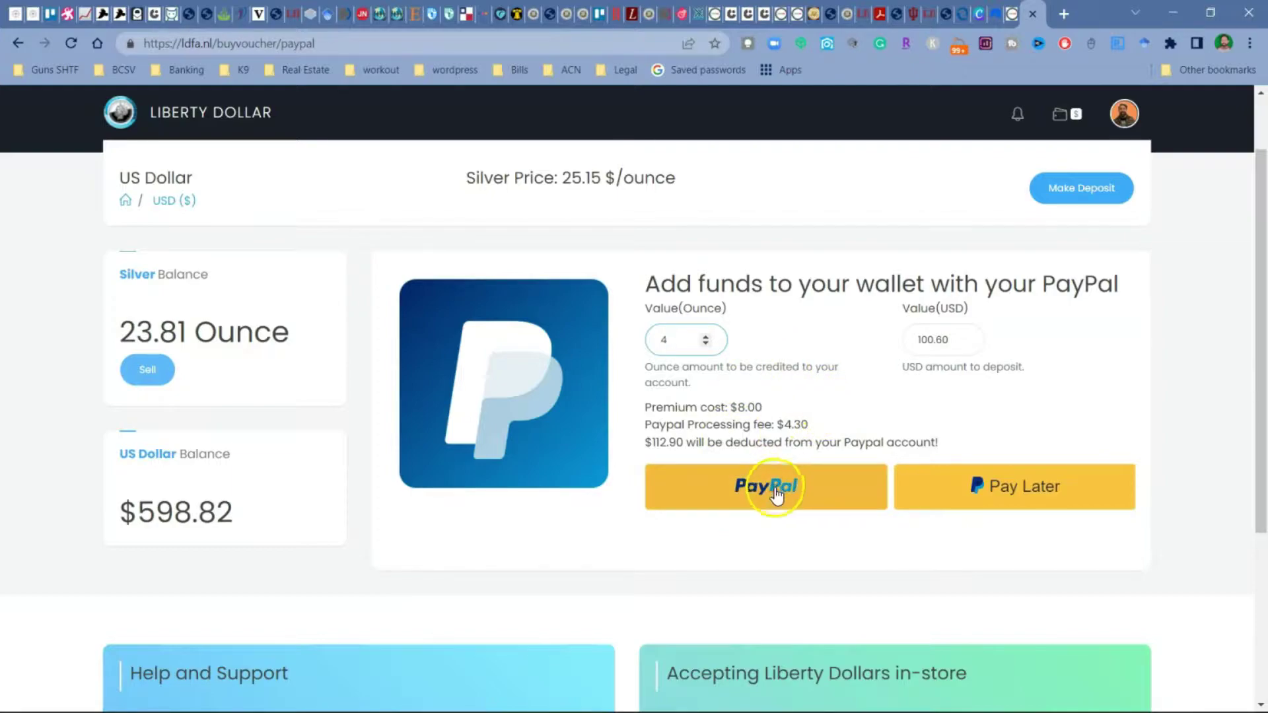
click(750, 479)
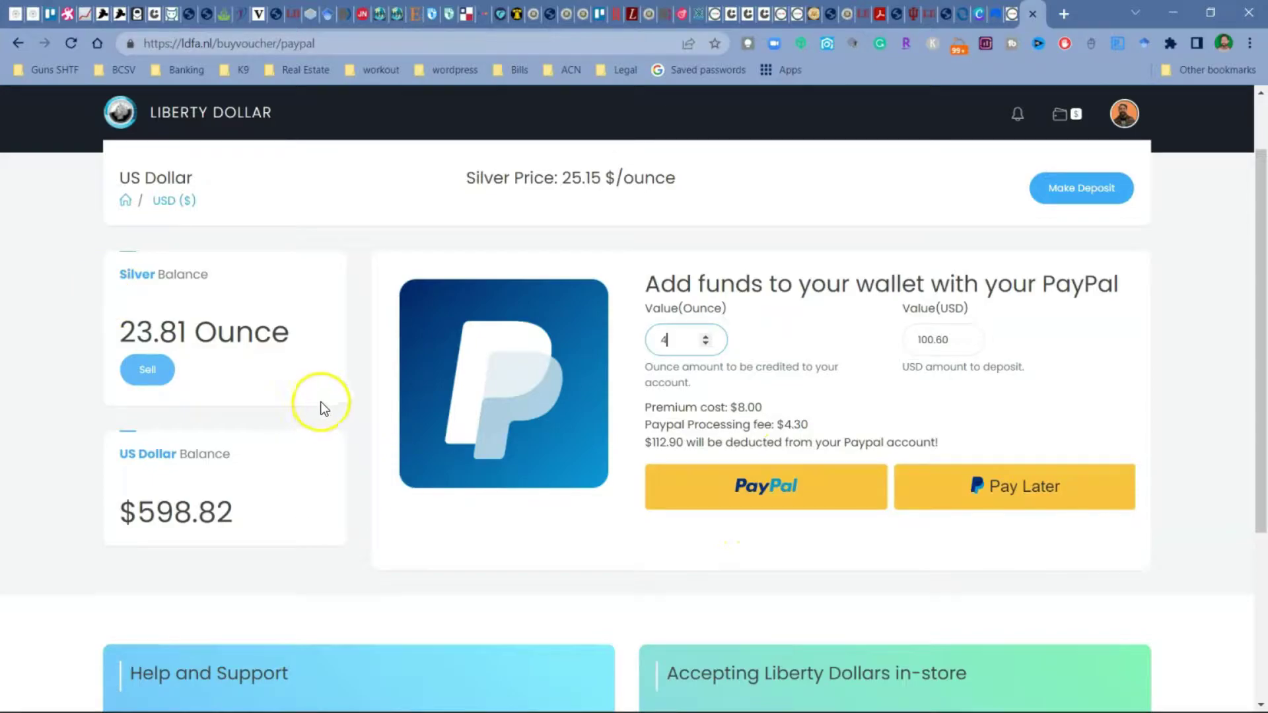
scroll(184, 308, up, 3)
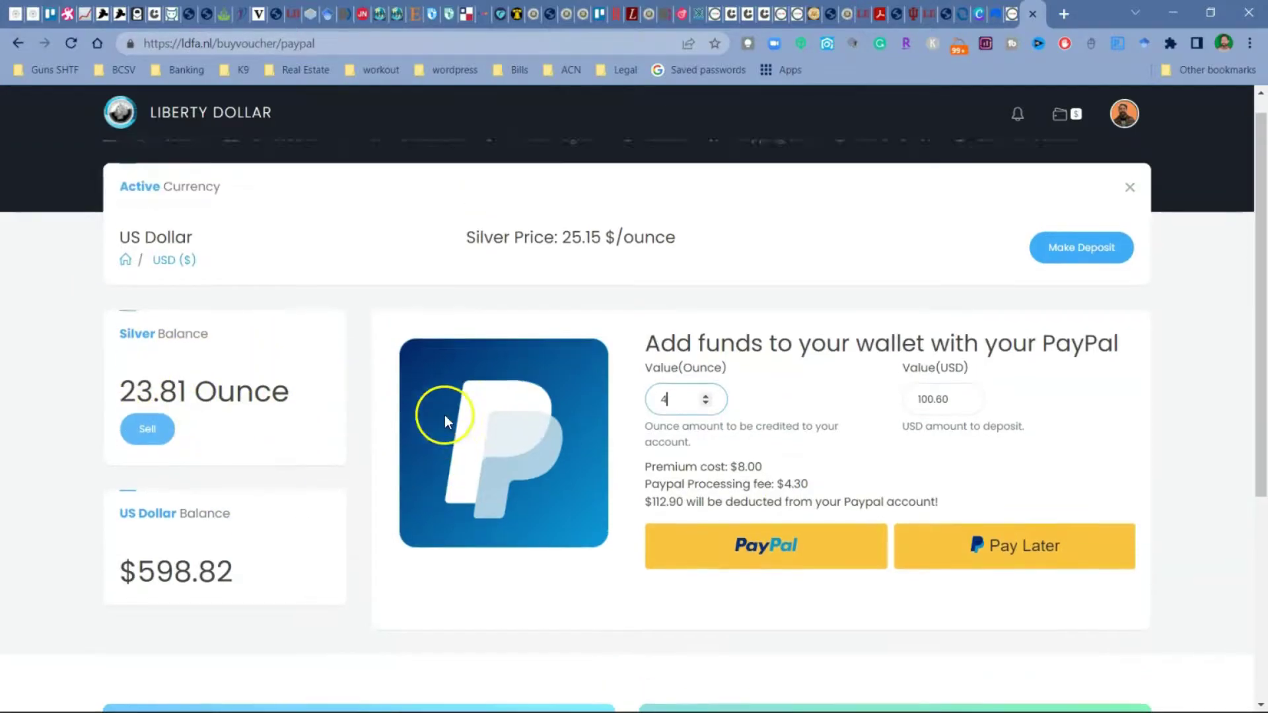
click(1053, 268)
scroll(504, 425, down, 3)
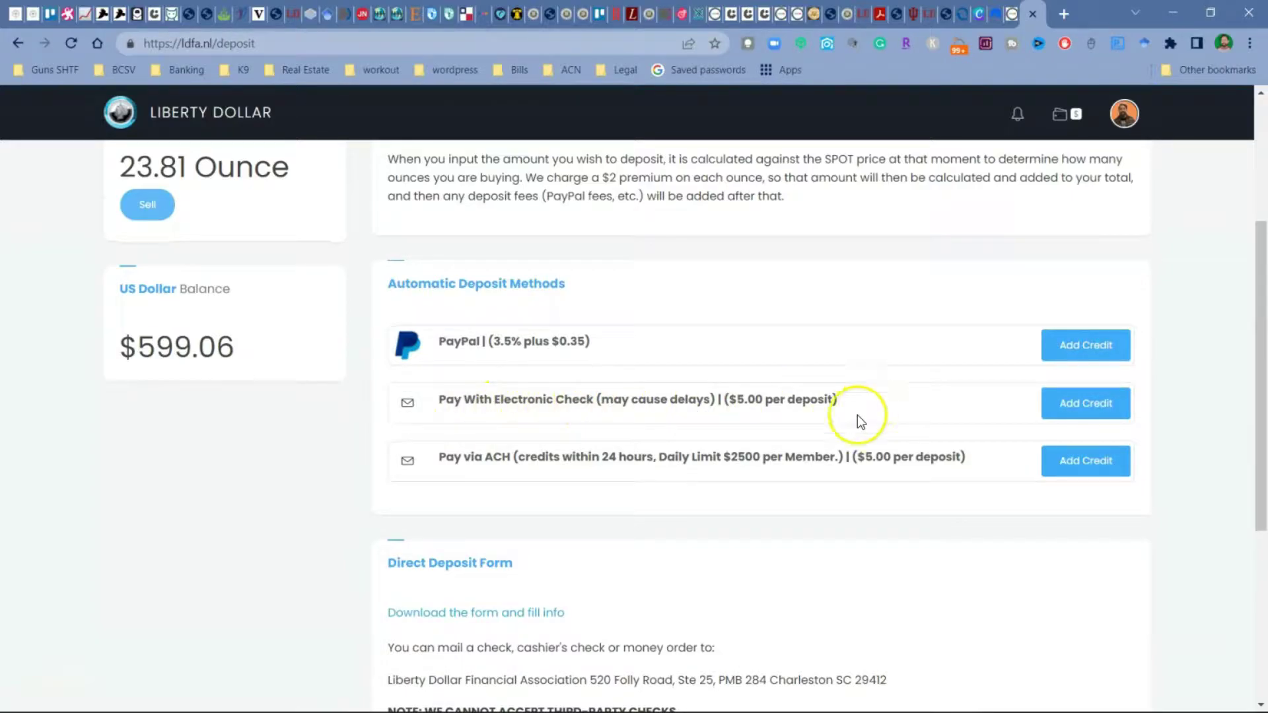
click(1065, 403)
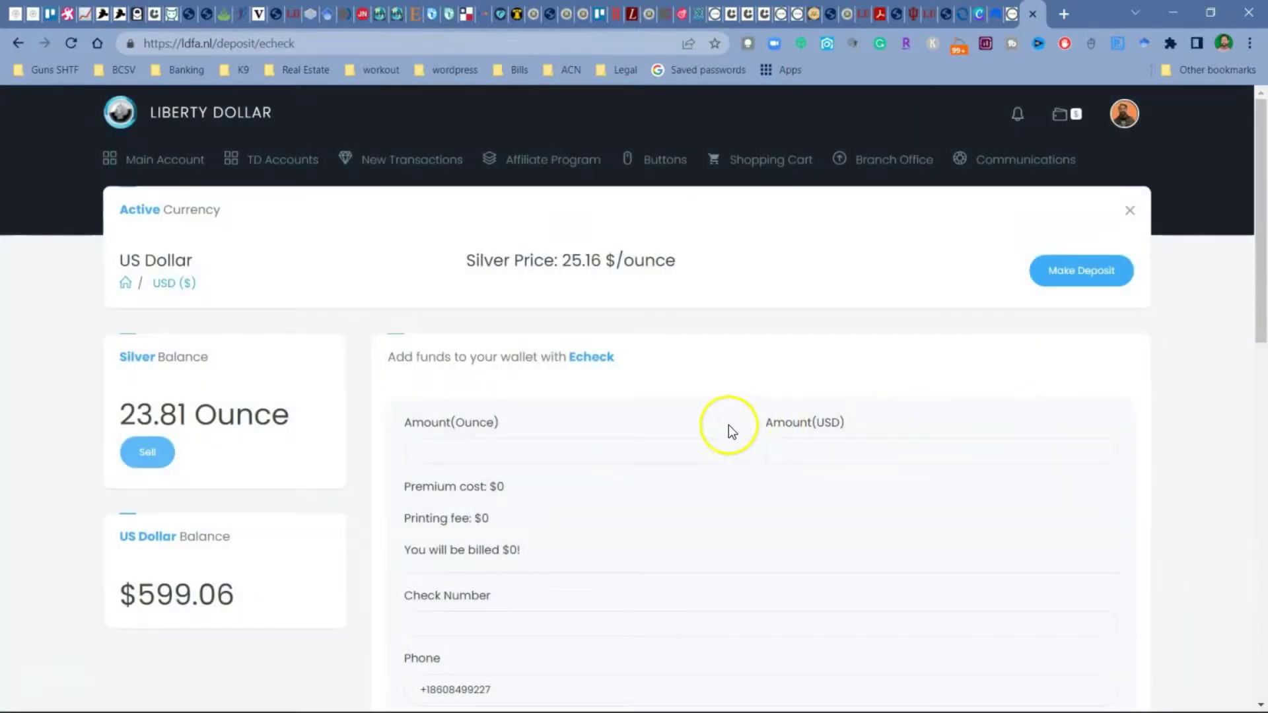
Step: Enter 4 ounces for the electronic check deposit and clear the phone and mailing address
click(538, 367)
text(4)
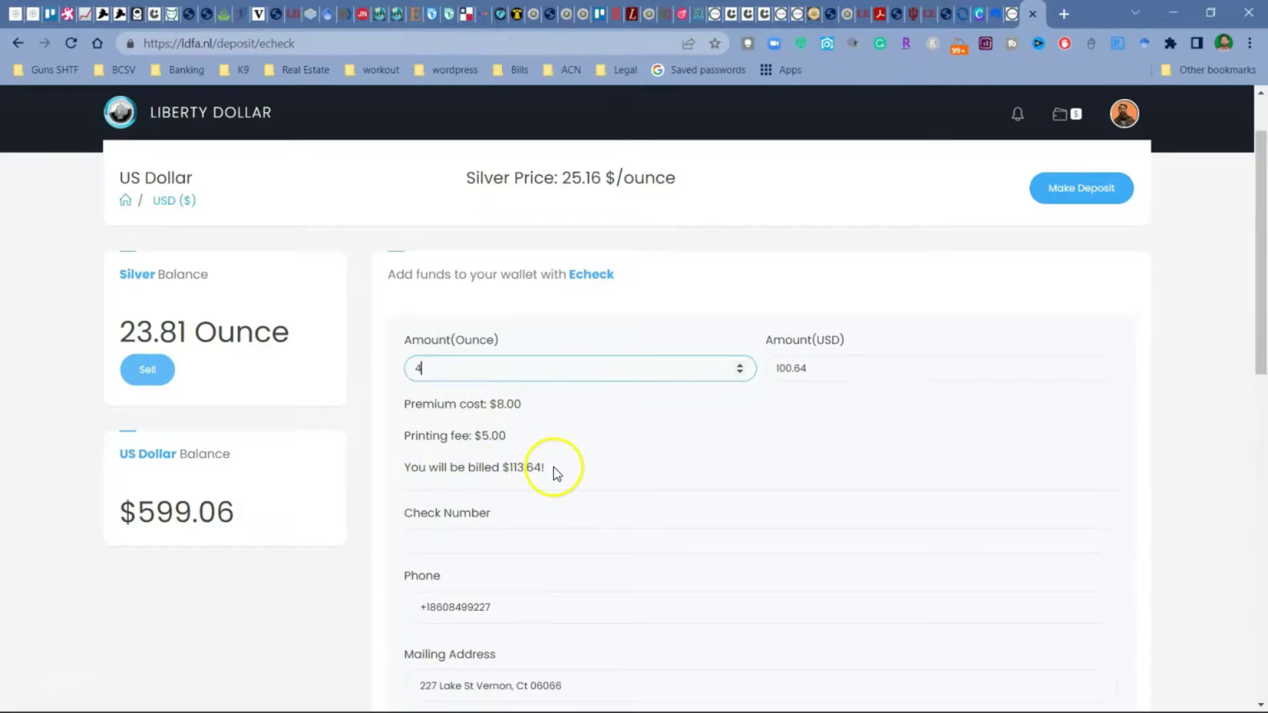
scroll(553, 466, down, 3)
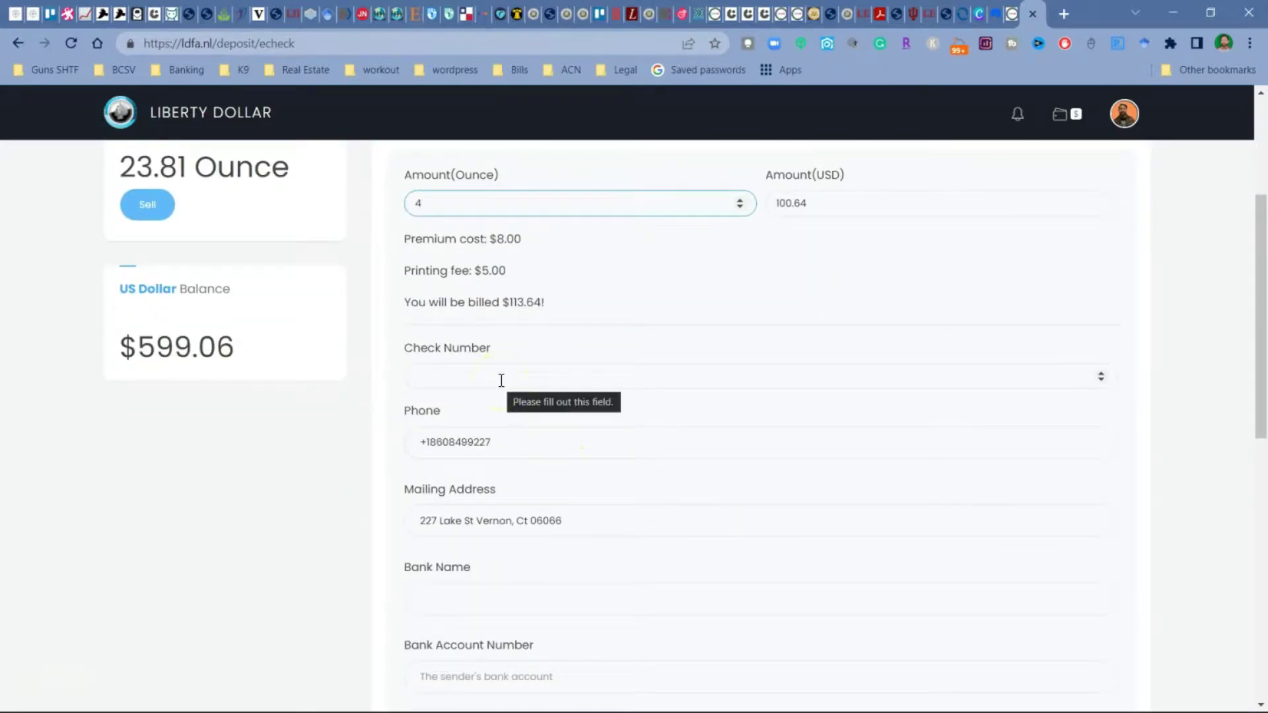
drag(509, 440, 368, 433)
key(BackSpace)
drag(563, 522, 269, 520)
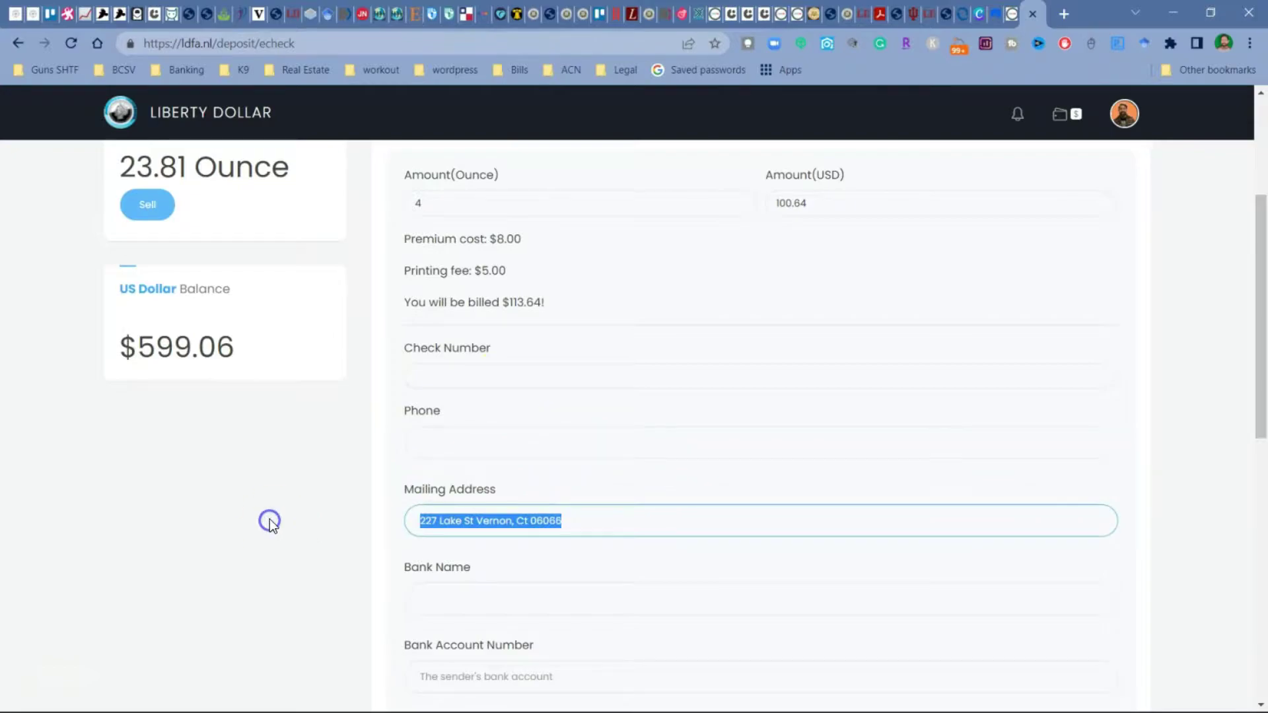
key(BackSpace)
Step: Submit the $113.64 electronic check deposit and return to the deposit methods page
scroll(388, 430, down, 3)
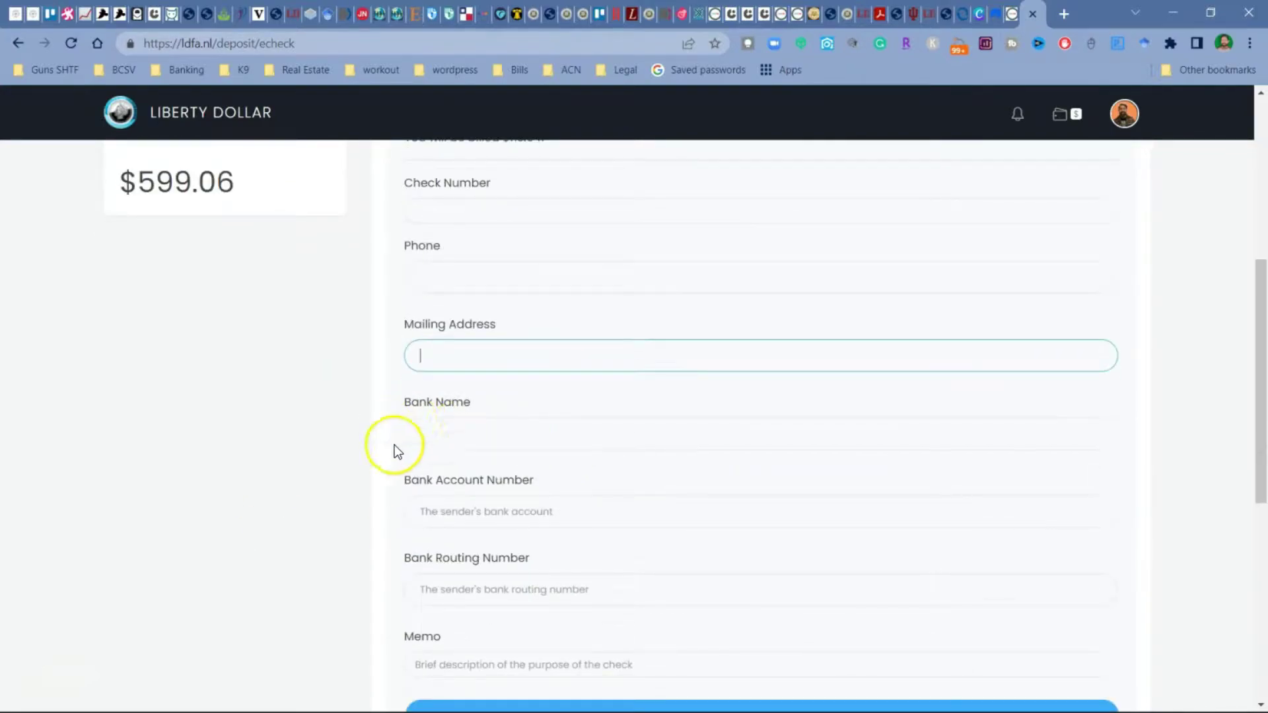
scroll(475, 534, down, 3)
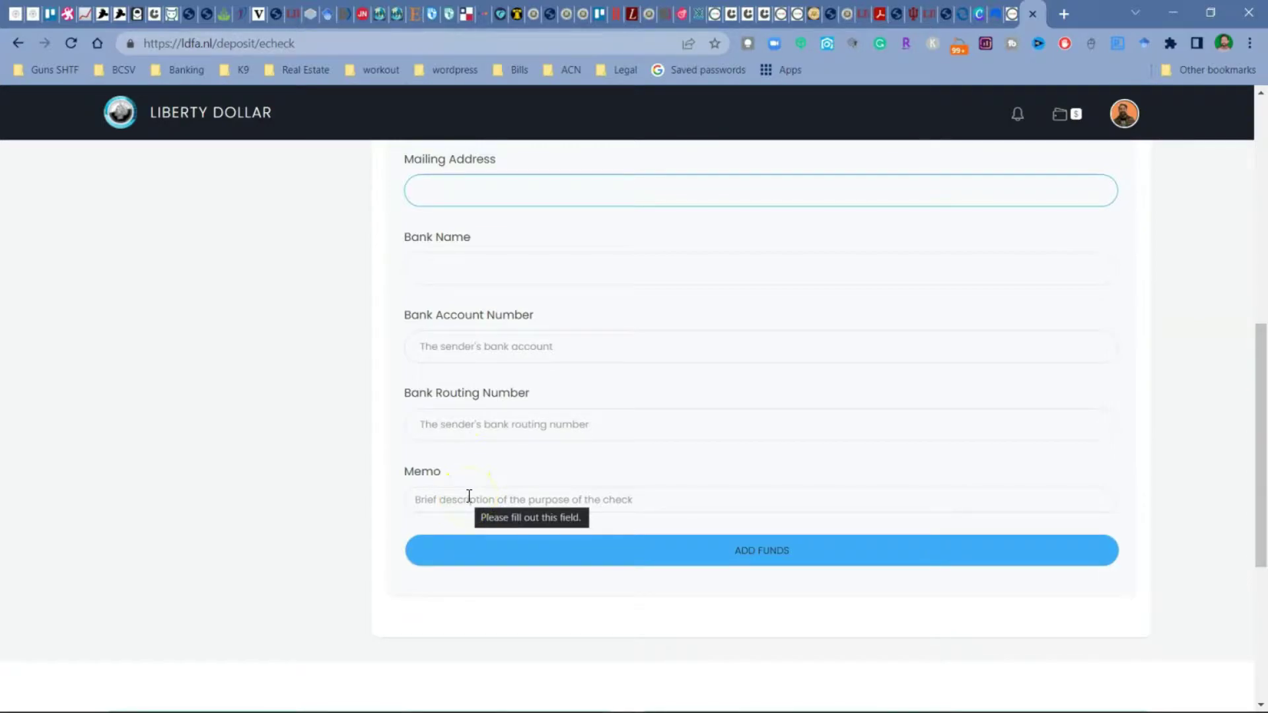
click(742, 560)
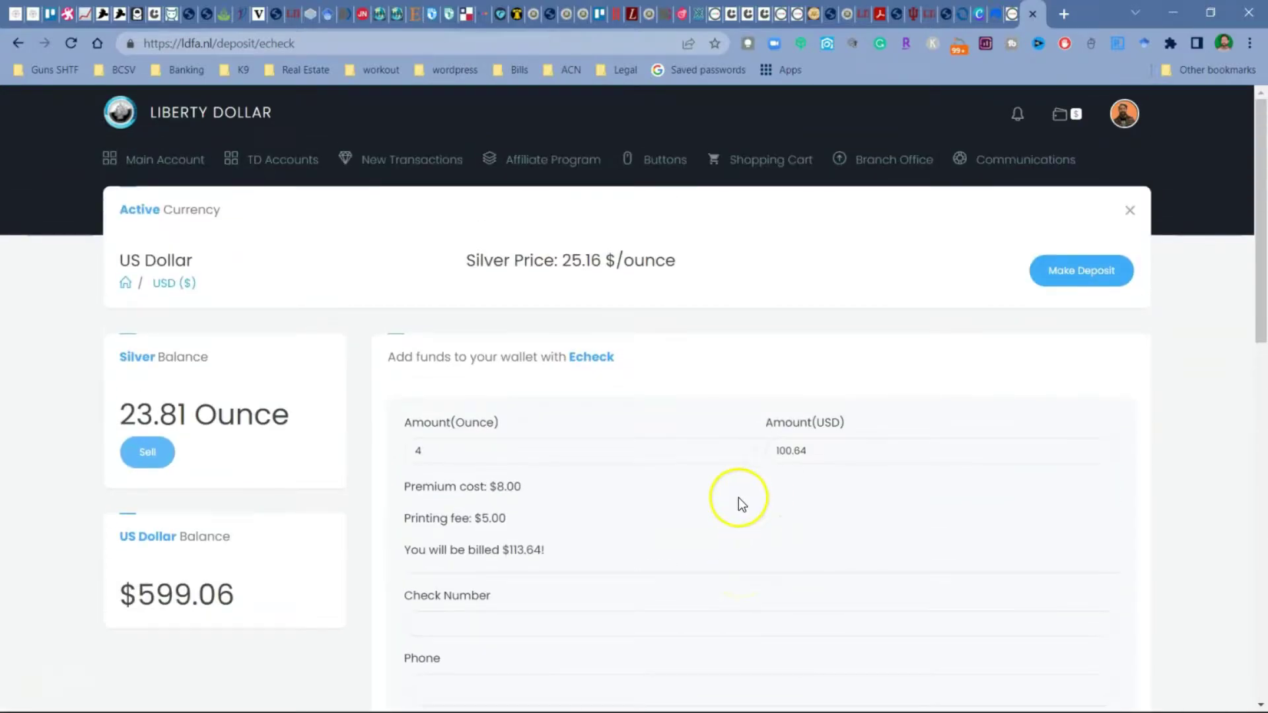
click(1084, 276)
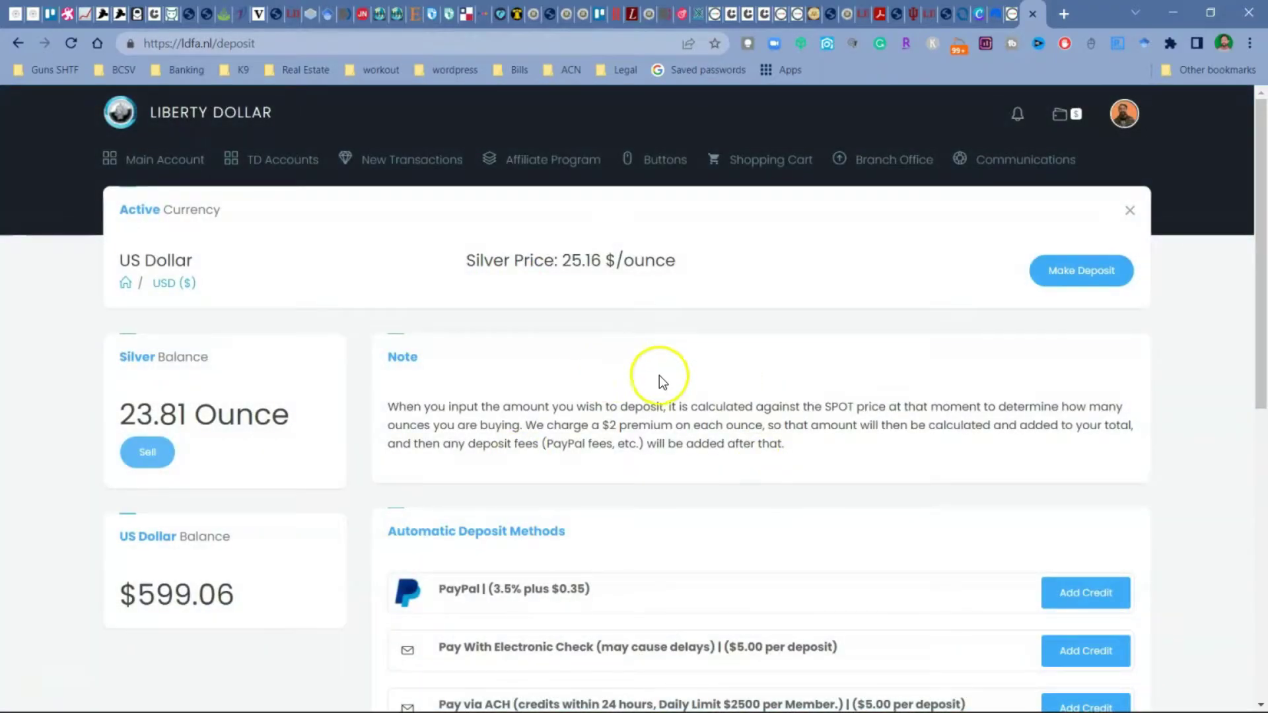
Step: Start an ACH deposit of 4 ounces, billed at $108.64
scroll(727, 389, down, 2)
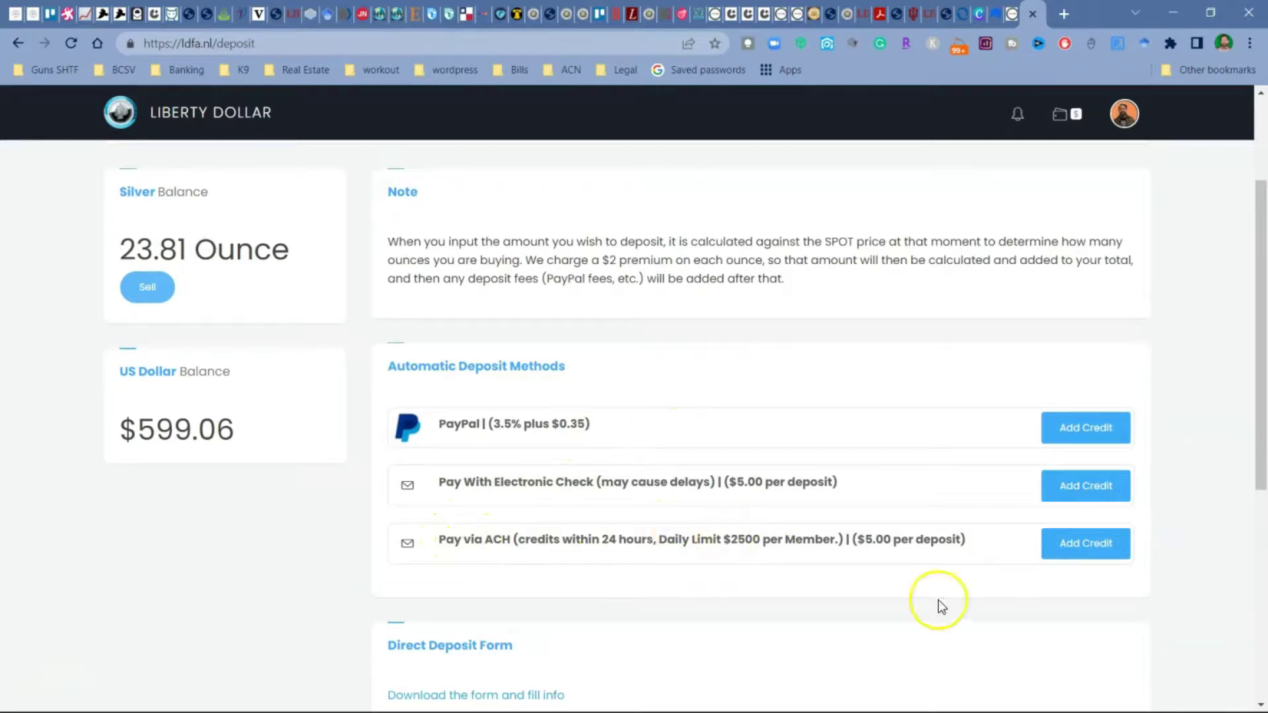
click(1090, 548)
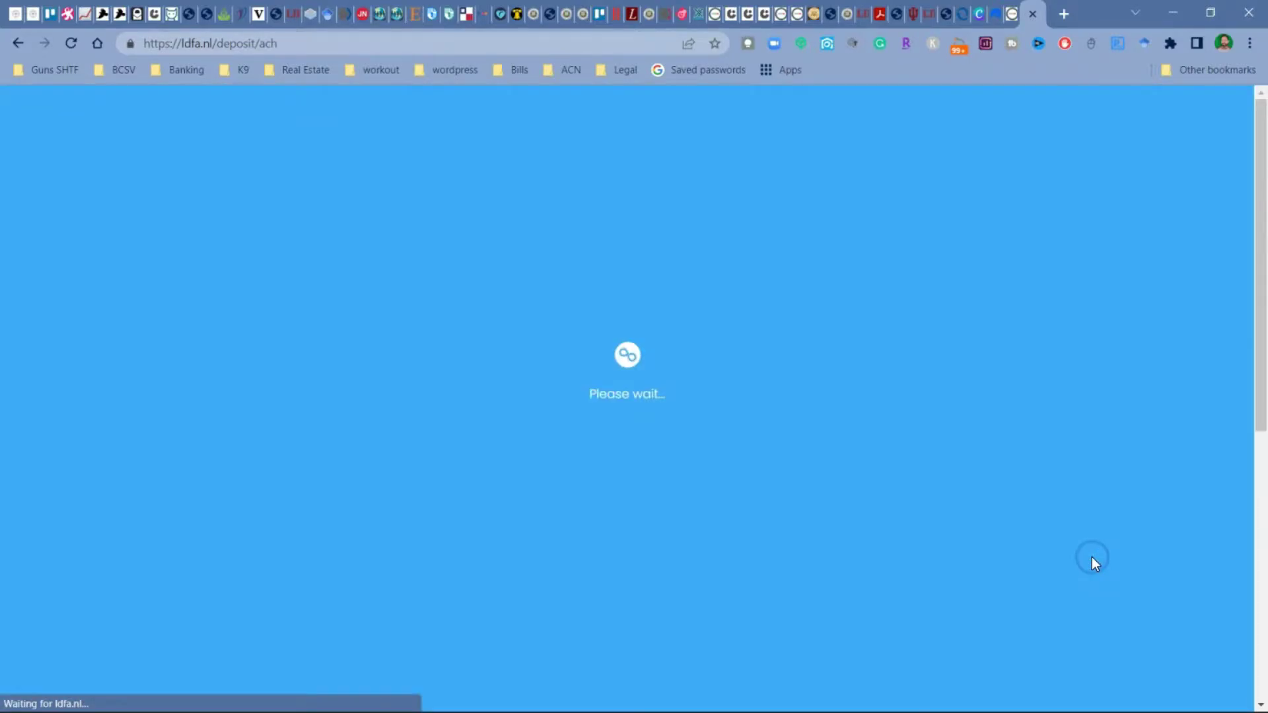
text(4)
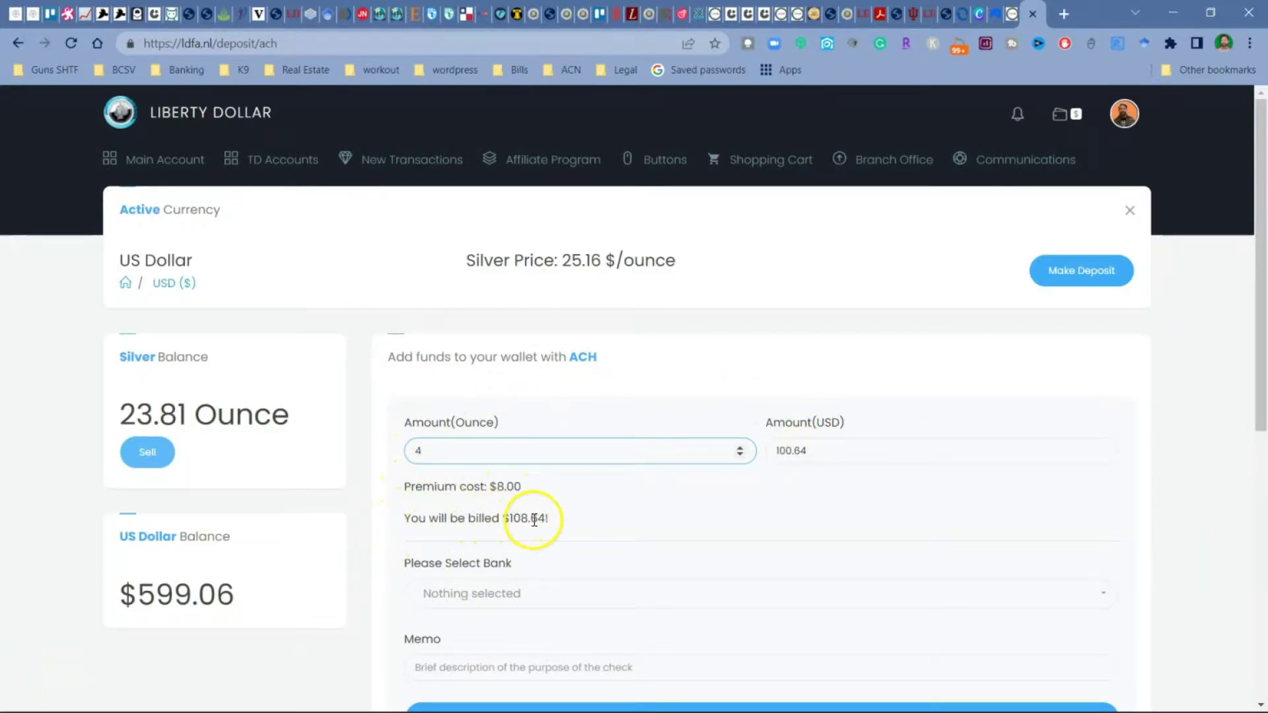
scroll(550, 519, down, 1)
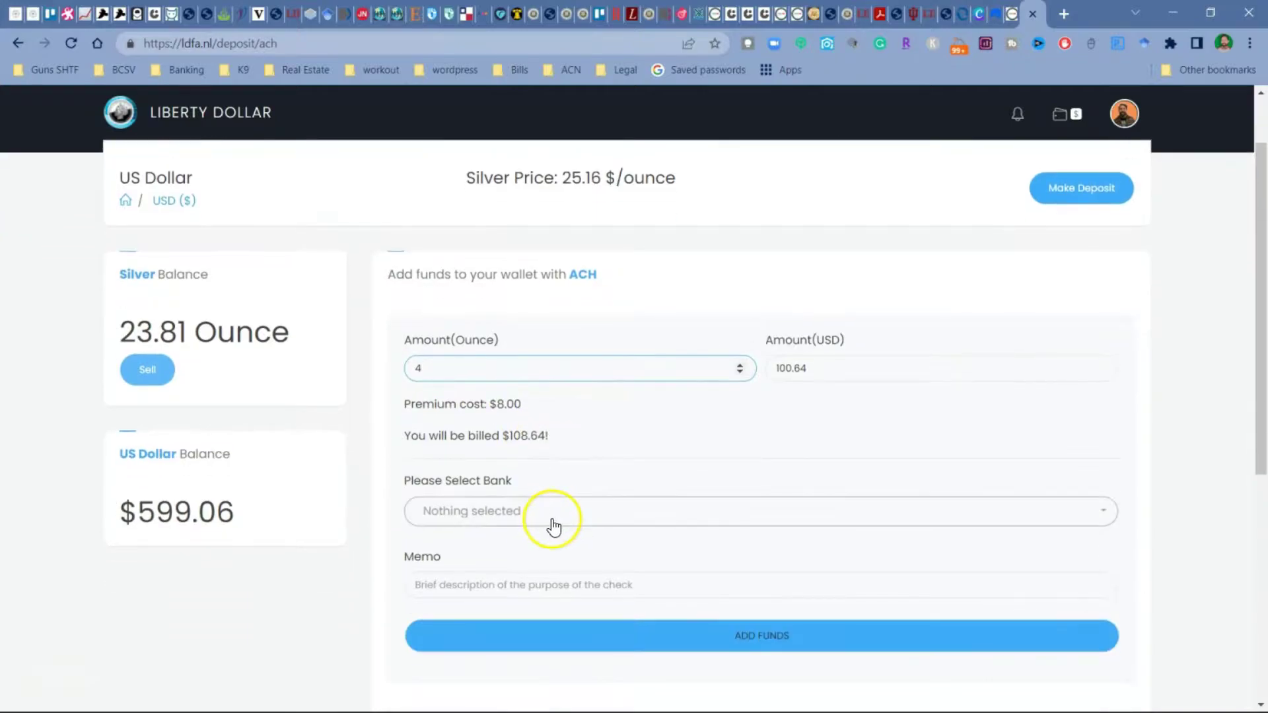
Step: Try submitting the ACH deposit without a chosen bank or memo, then return to deposit methods
click(587, 526)
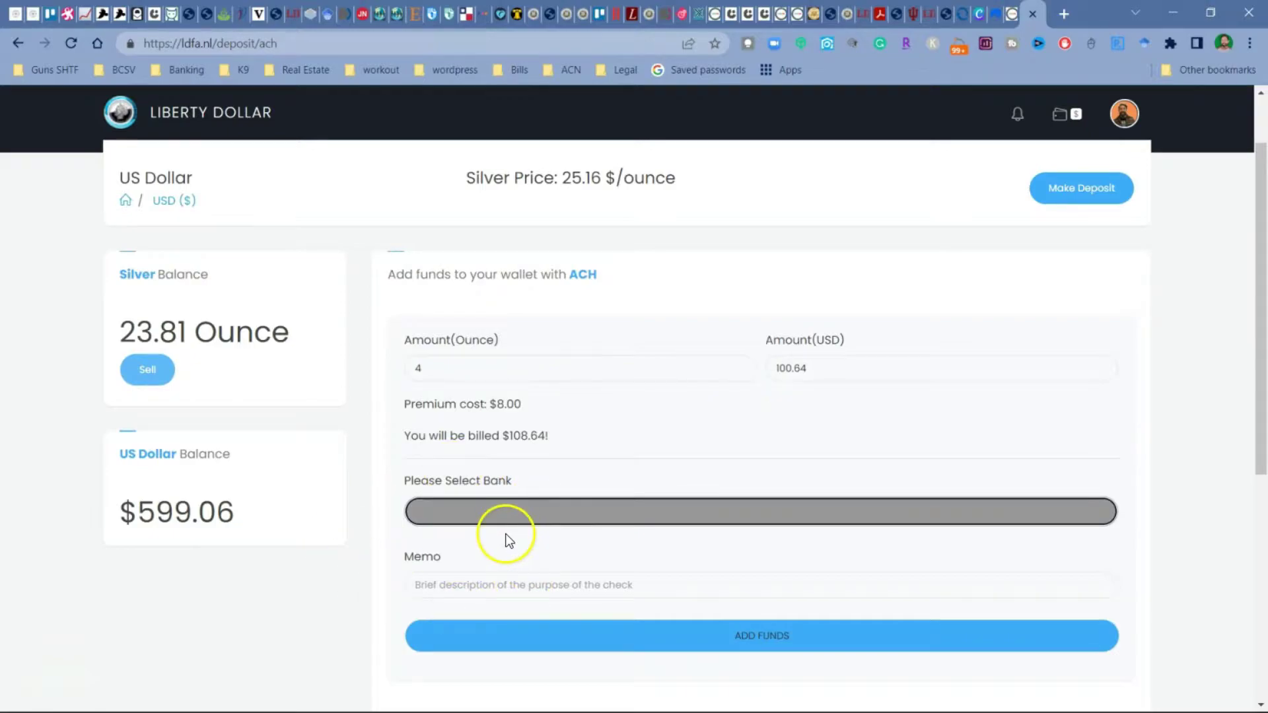
scroll(470, 533, down, 1)
click(467, 508)
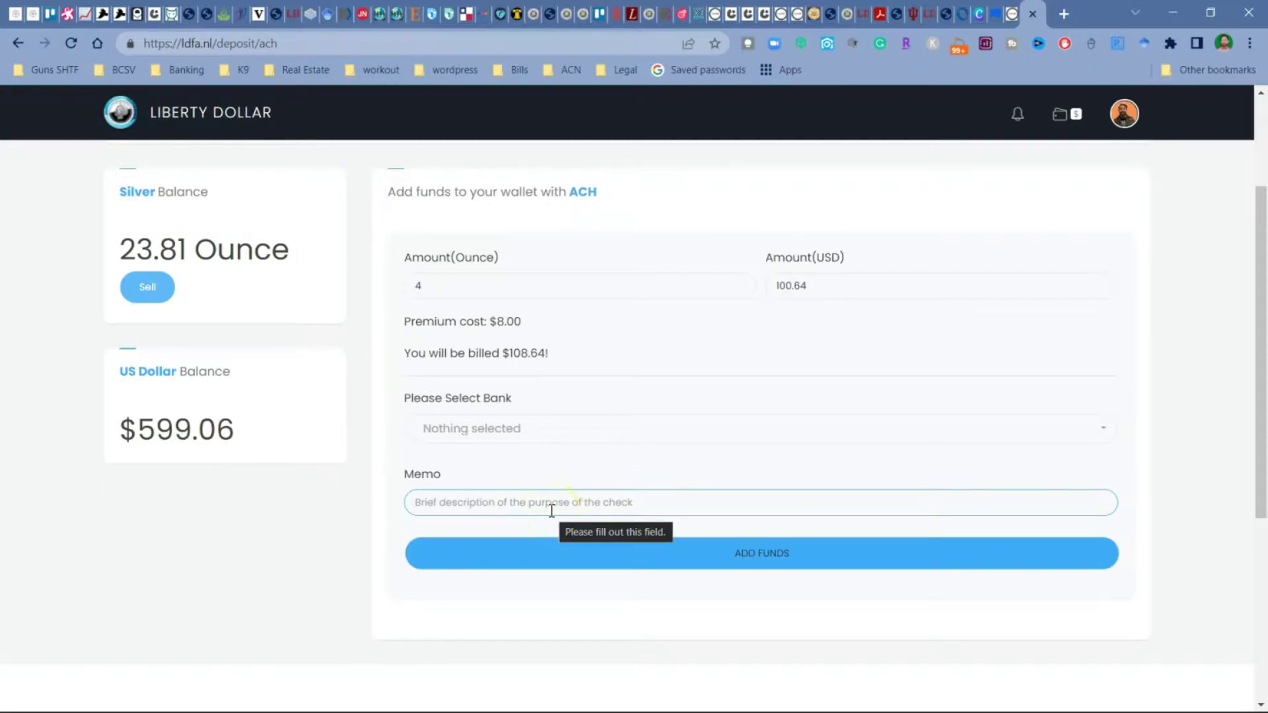
click(631, 563)
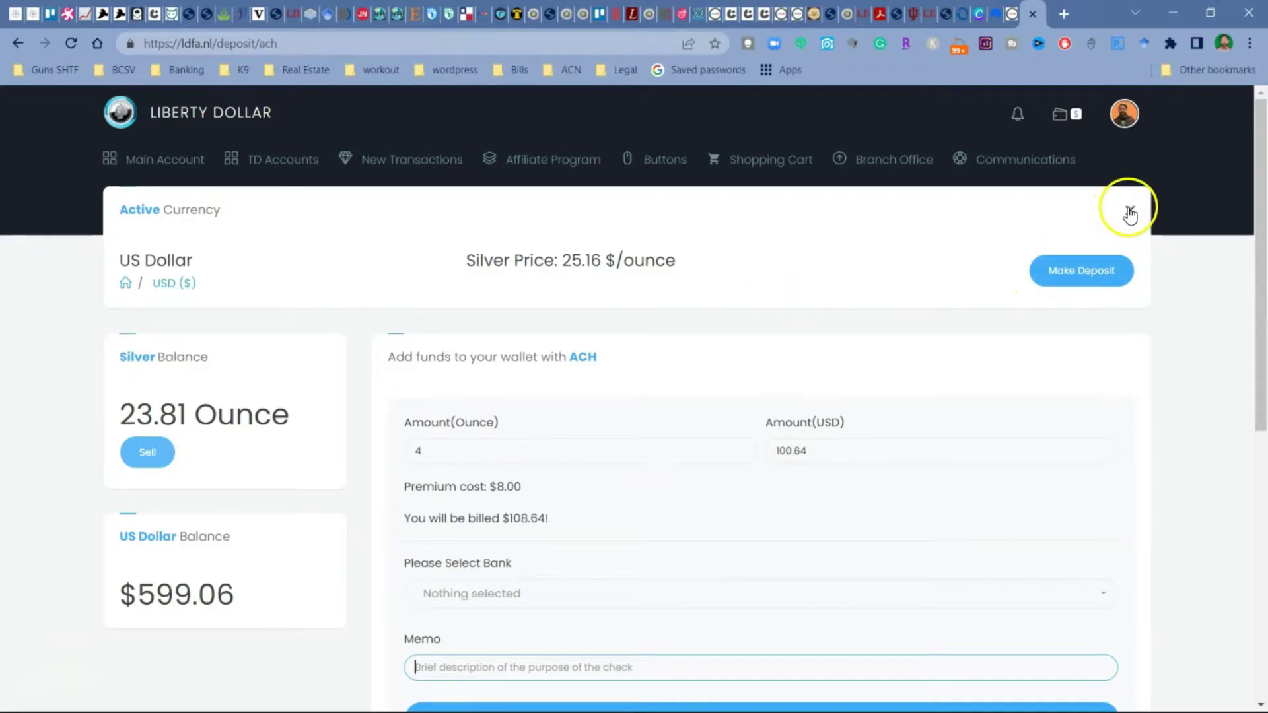
click(1082, 270)
Step: Review the 25.16 $/ounce silver price, 23.81-ounce and $599.06 balances, and the New Transactions menu
scroll(616, 524, down, 3)
scroll(615, 524, down, 1)
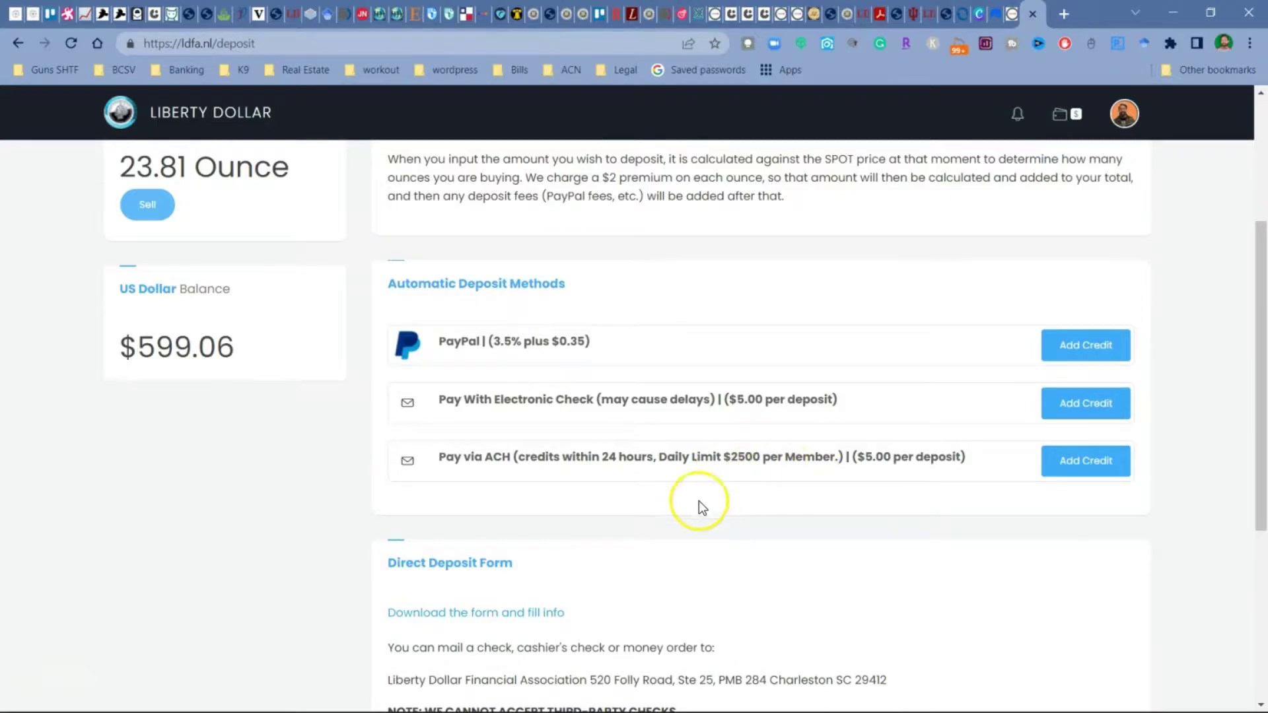
scroll(427, 456, down, 3)
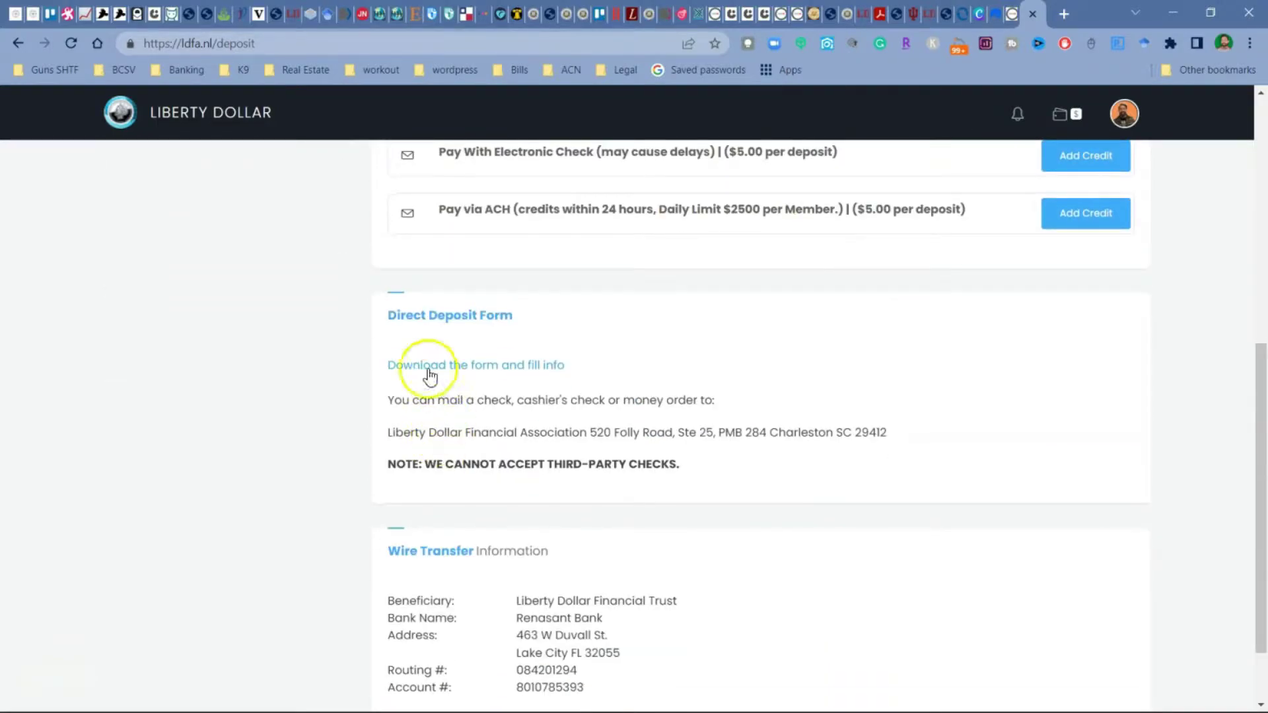
scroll(476, 377, down, 1)
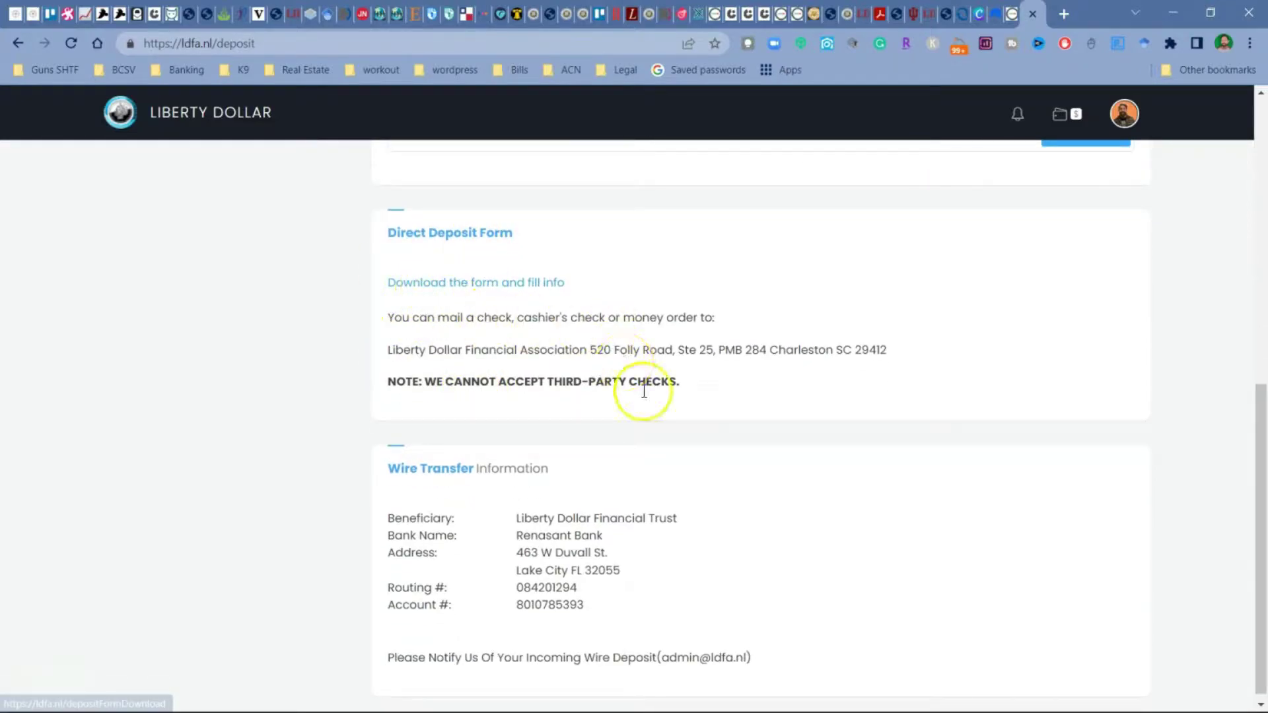
scroll(463, 383, down, 1)
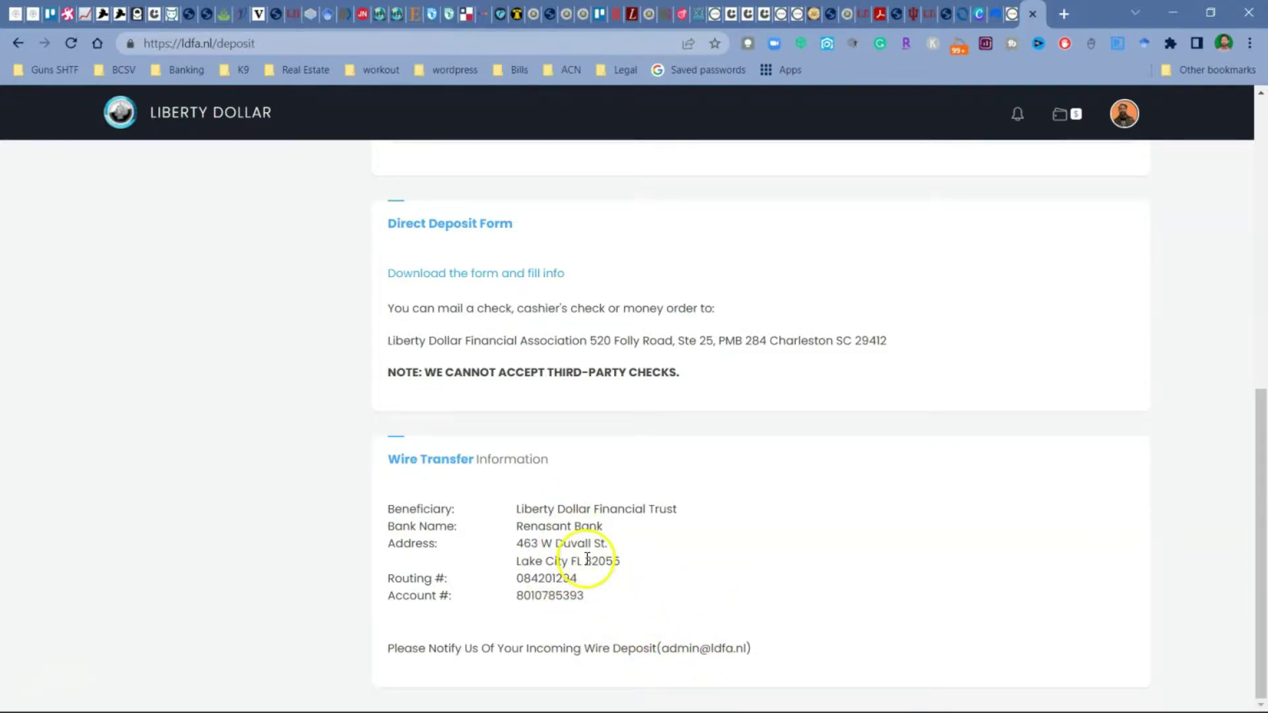
scroll(612, 556, up, 9)
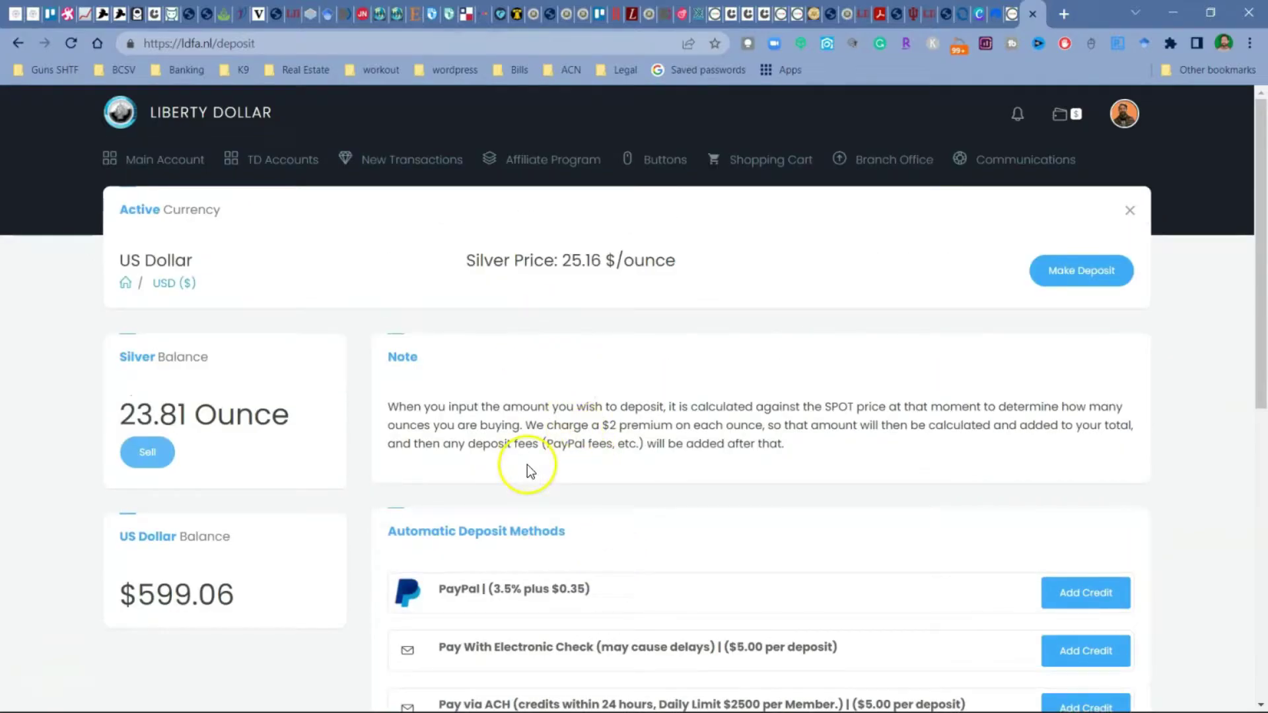
mouse_move(378, 165)
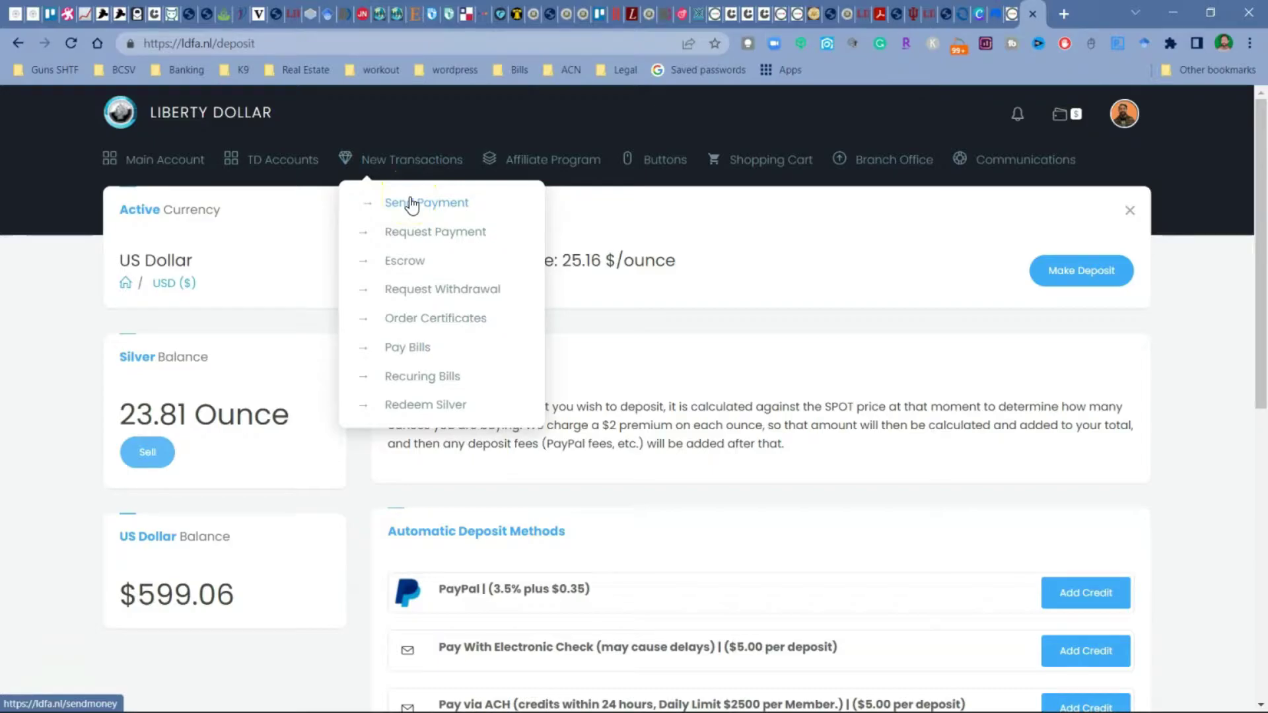
Step: Open Send Payment and enter 12.65 US dollars, equal to 0.5 ounces of silver
click(411, 204)
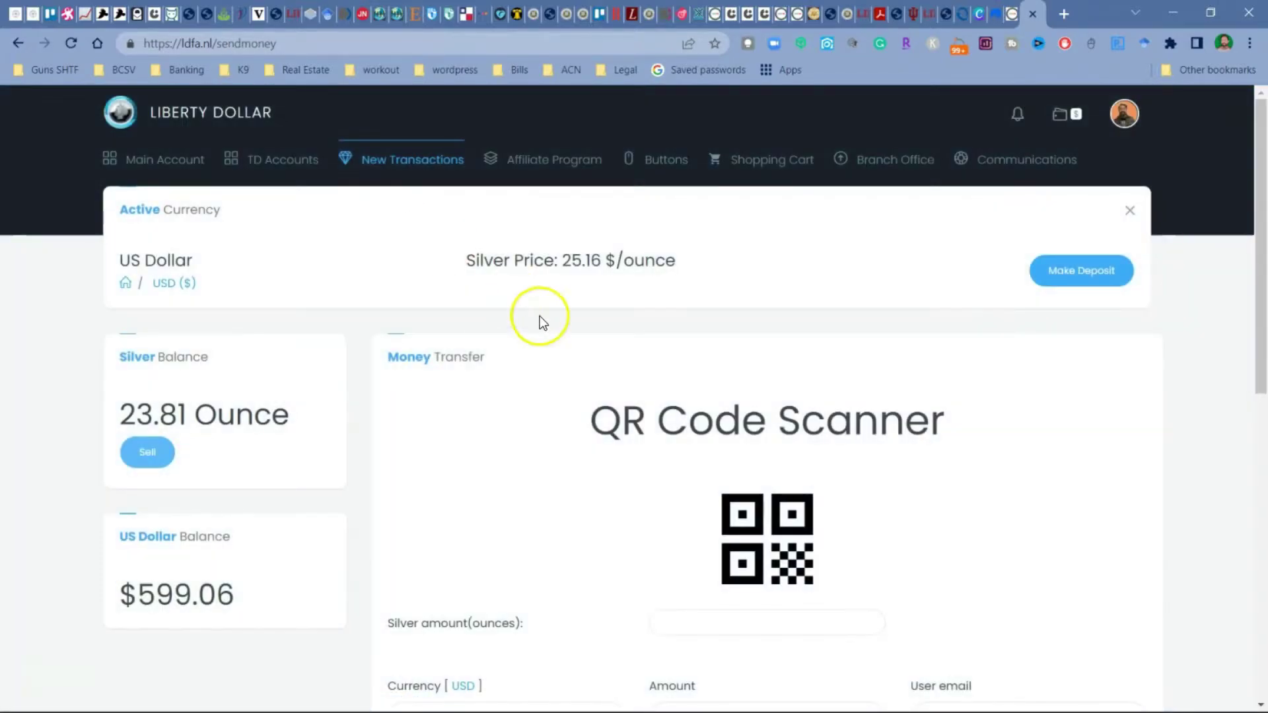
scroll(594, 336, down, 4)
click(702, 481)
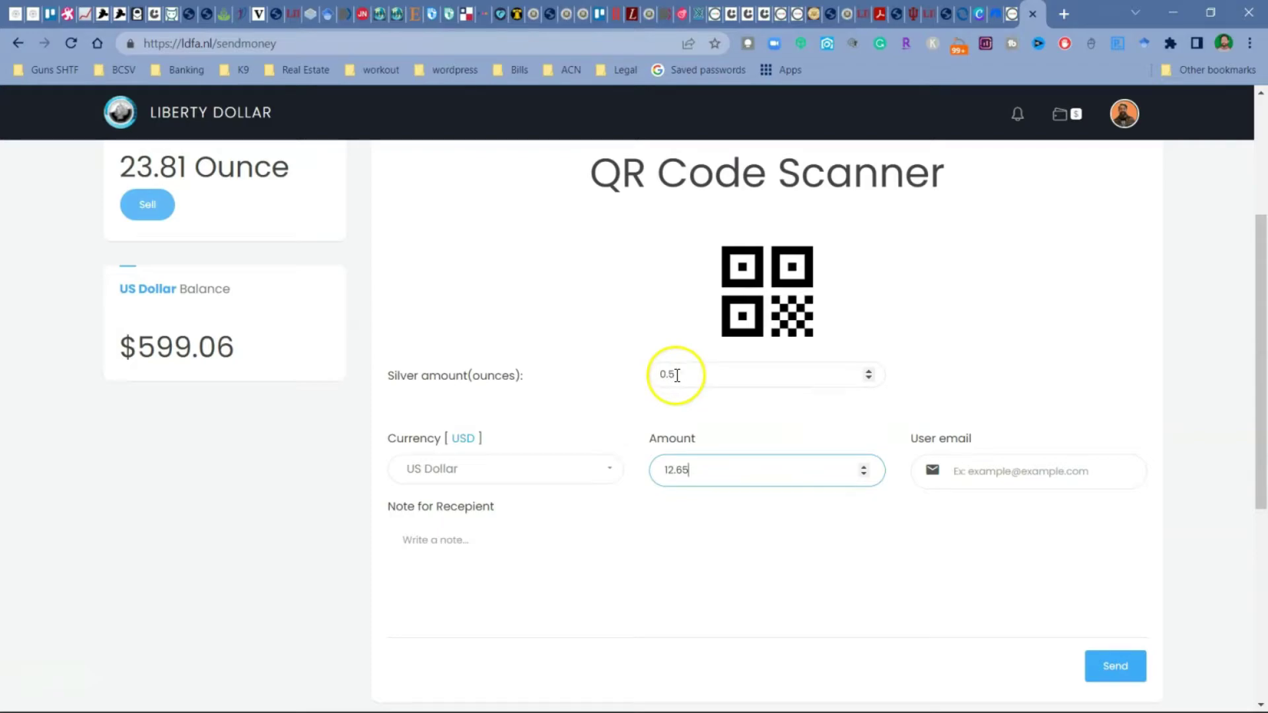
click(981, 470)
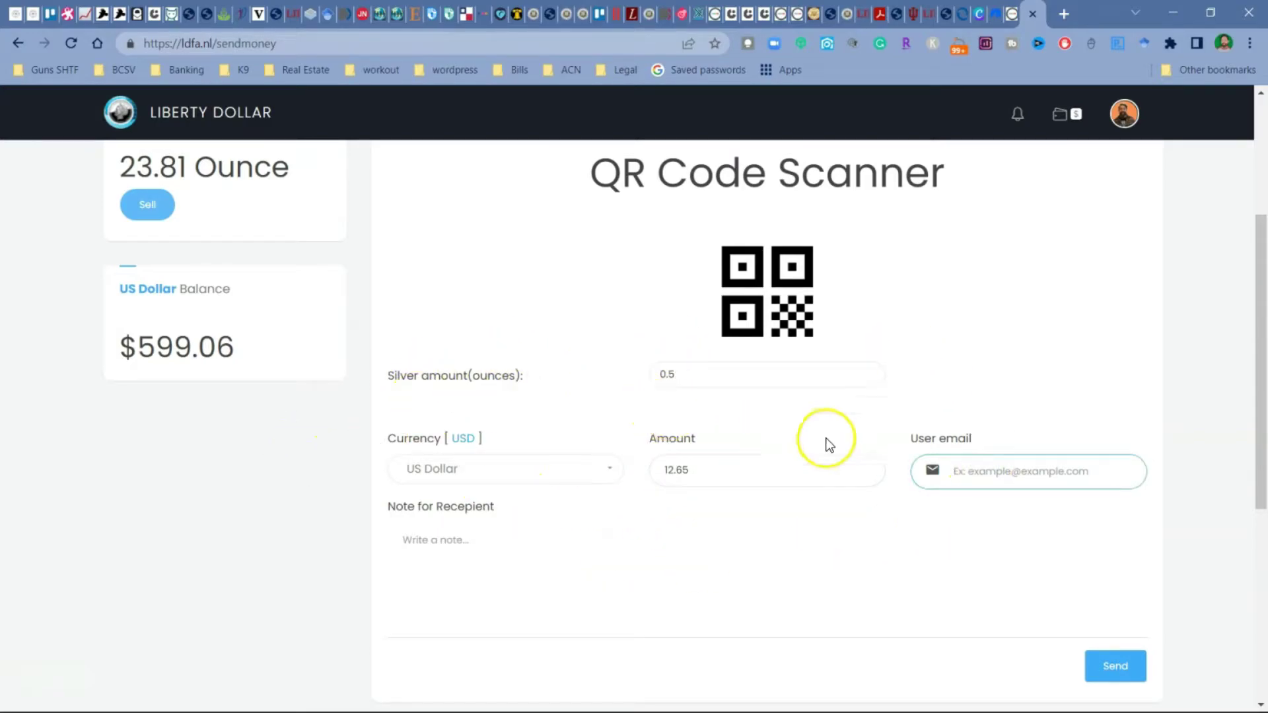
Step: Write the note 'thank for lunch', then delete it and look over the form
click(572, 560)
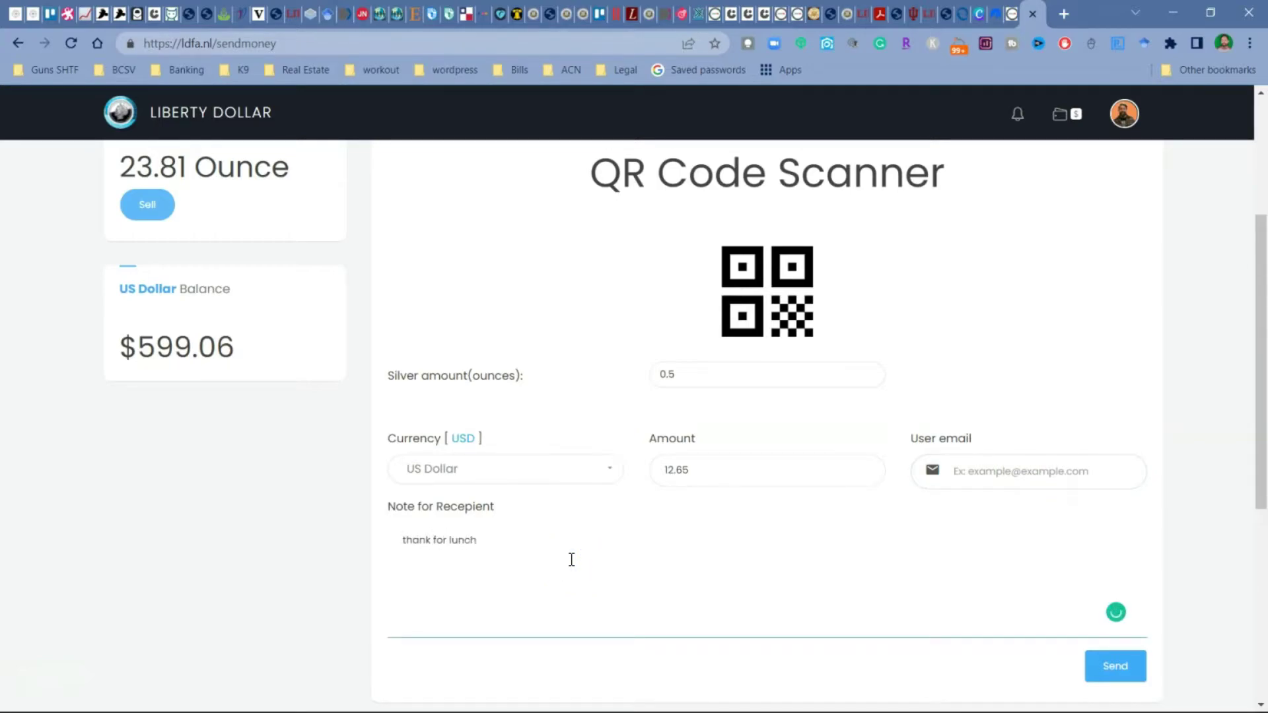
text(thank for lunch)
drag(494, 545, 381, 526)
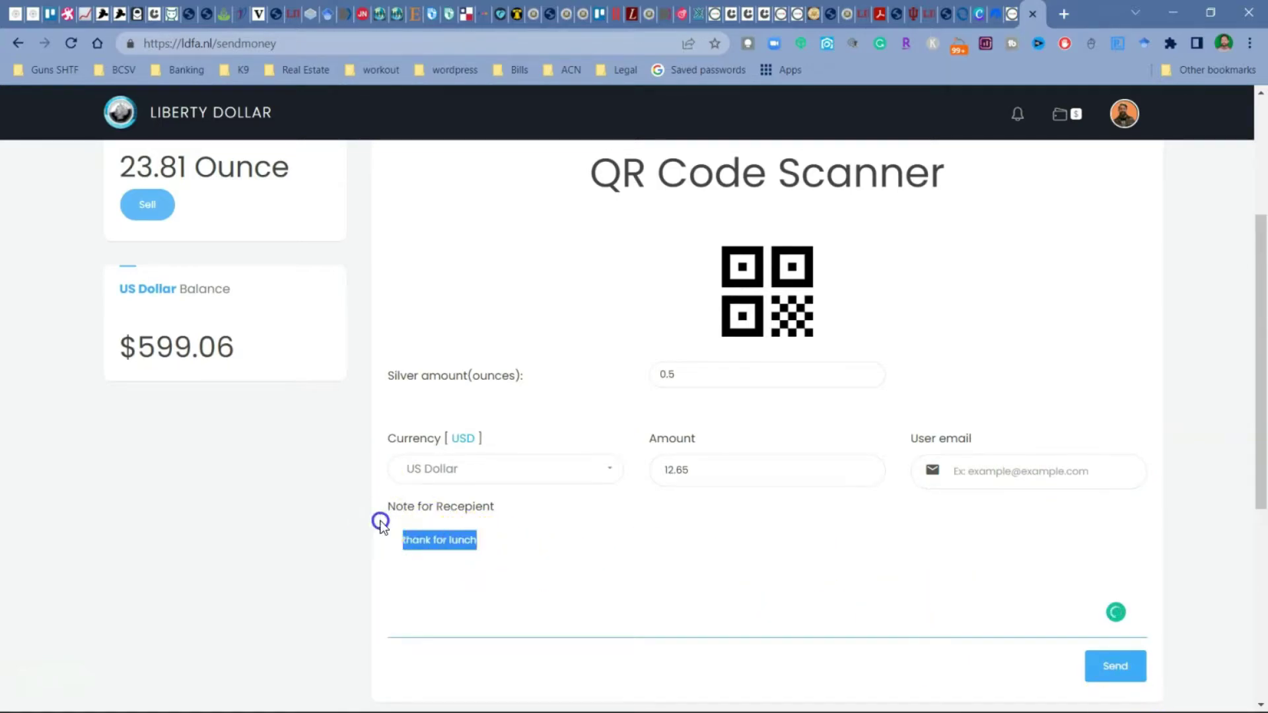
key(BackSpace)
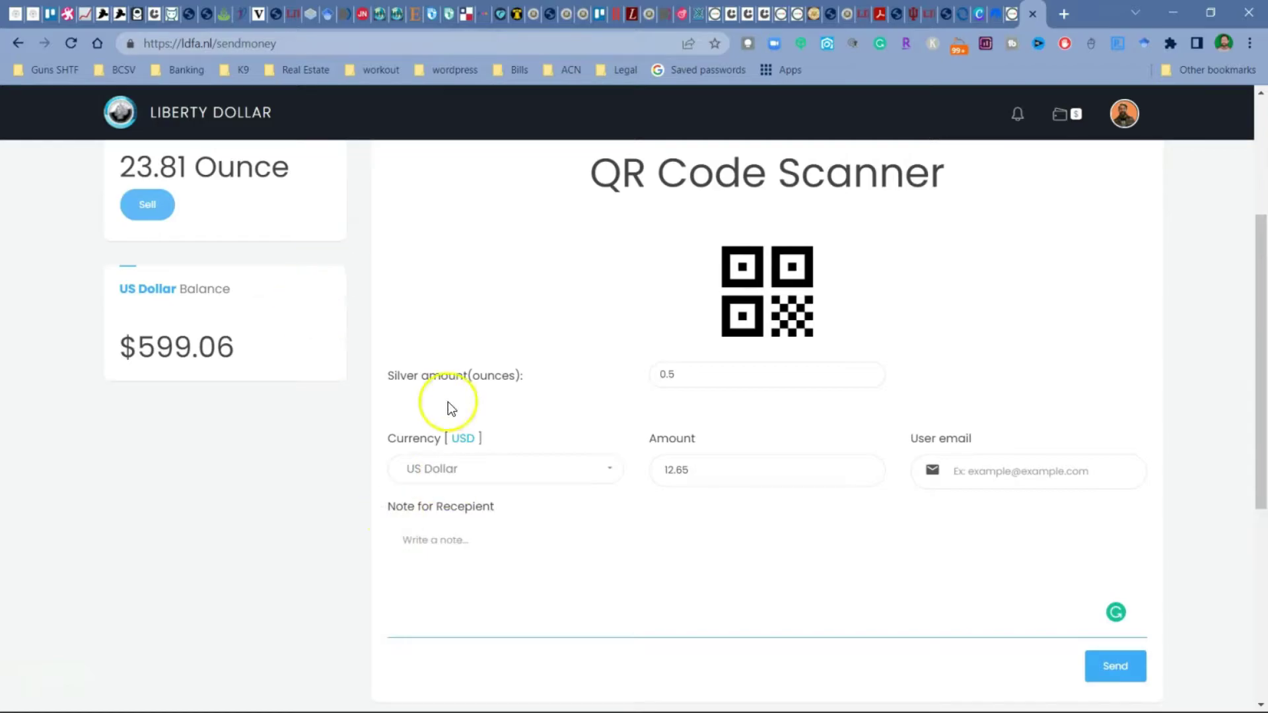
scroll(706, 396, up, 3)
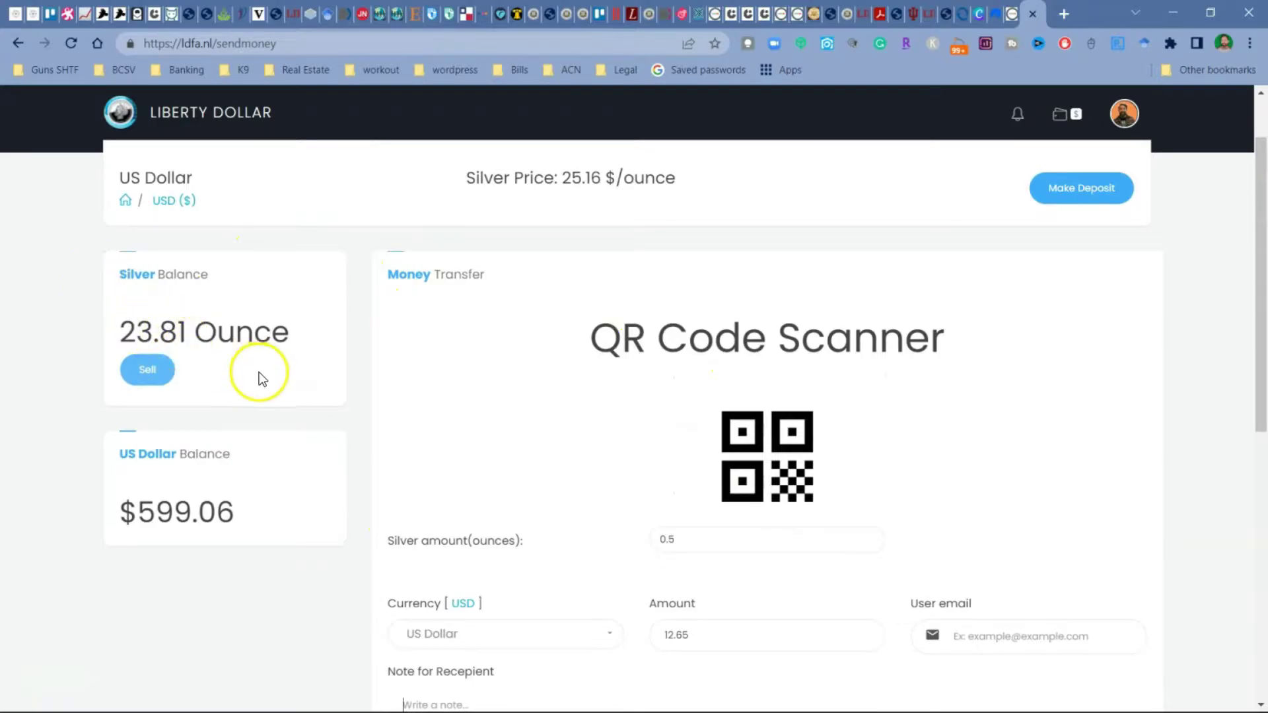
scroll(606, 397, down, 3)
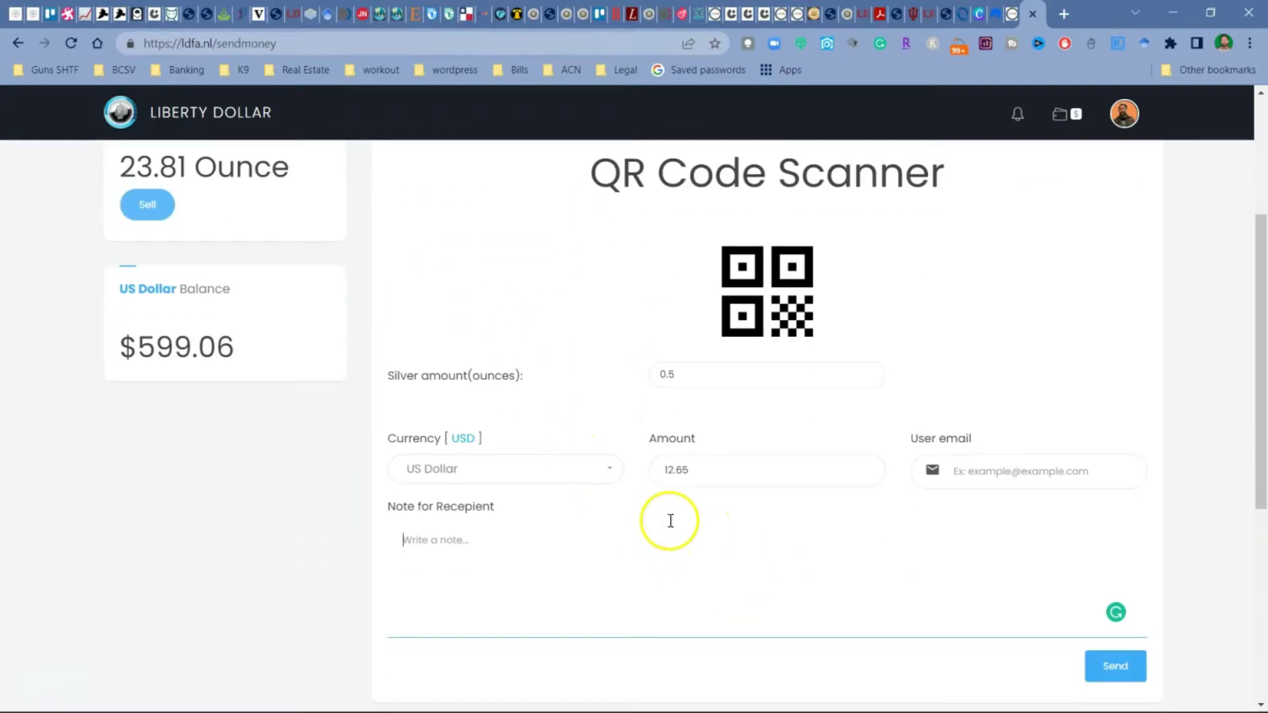
scroll(635, 598, down, 1)
scroll(636, 593, up, 3)
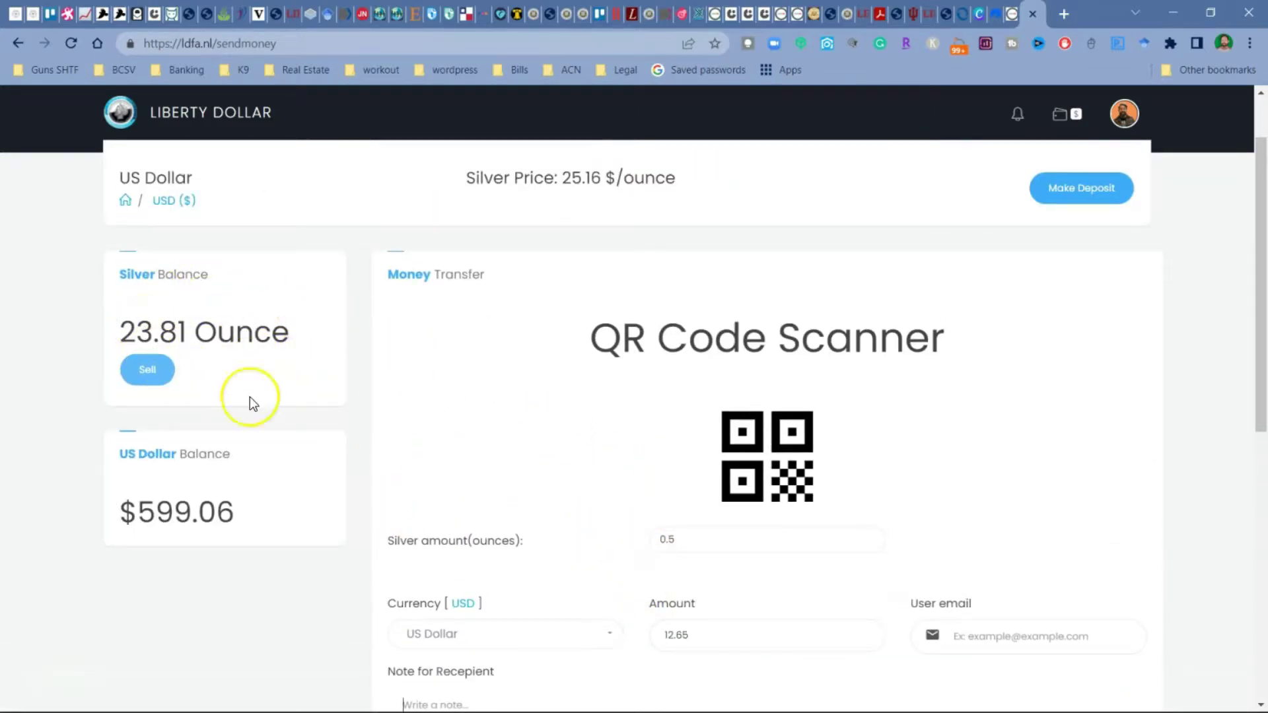
scroll(710, 509, up, 1)
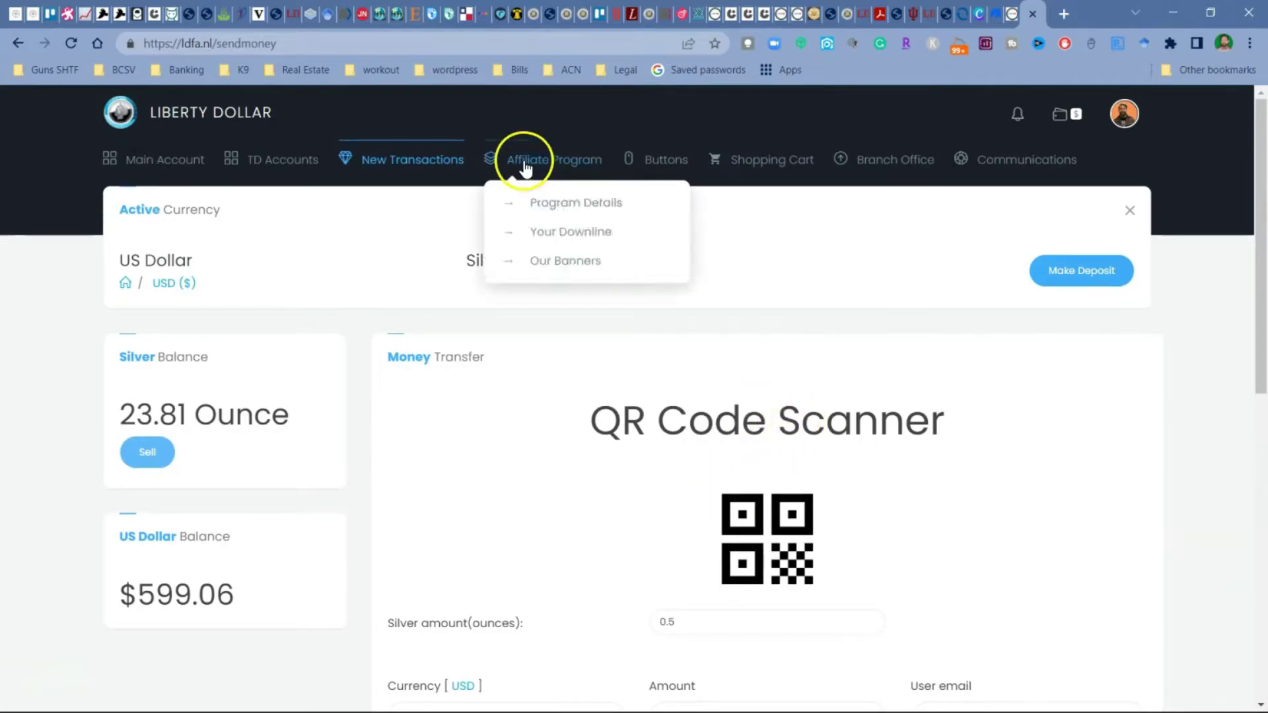
Step: Open Request Payment with 12.65 US dollars (0.5 ounces) and the note For Lunch
mouse_move(410, 162)
click(405, 232)
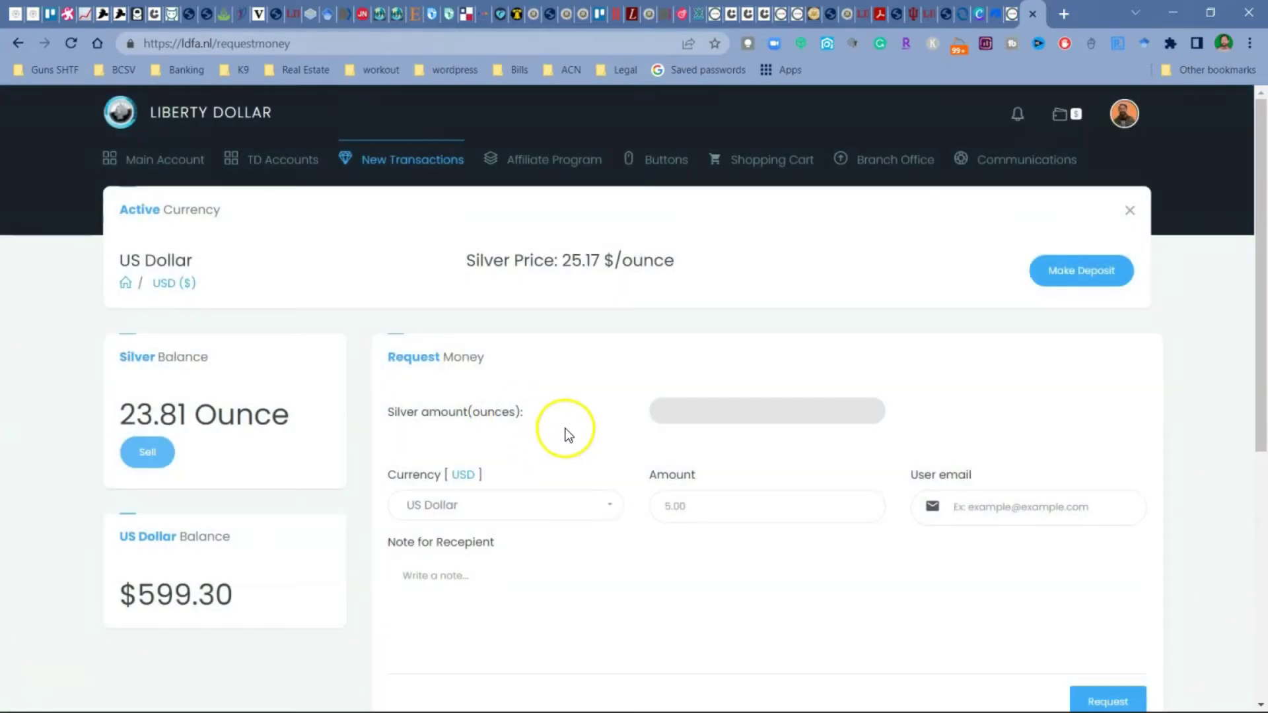
scroll(568, 423, down, 2)
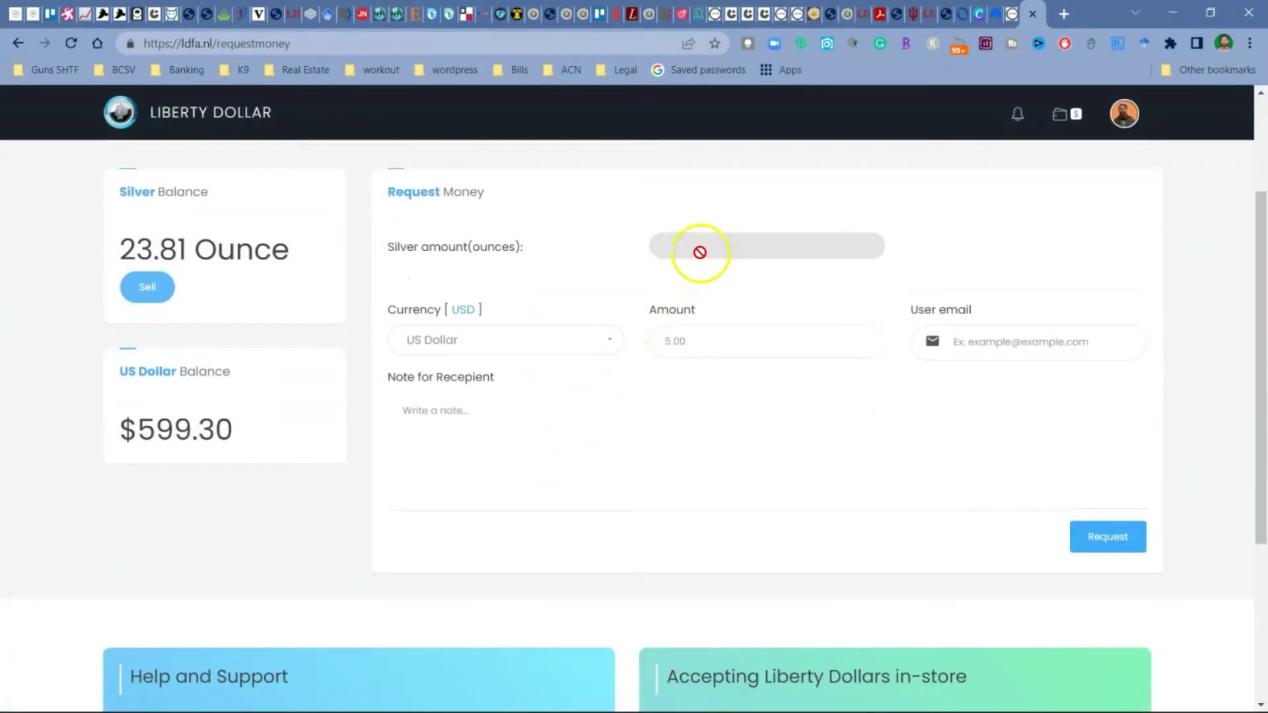
click(713, 345)
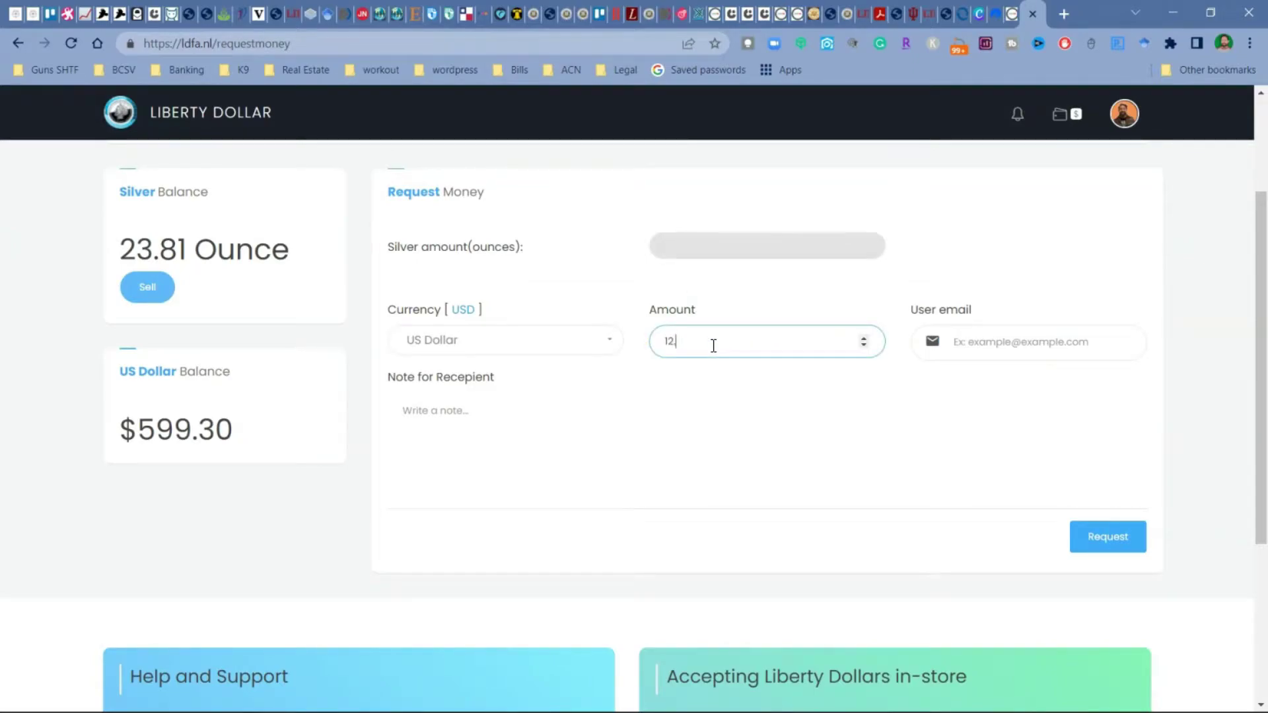
click(462, 434)
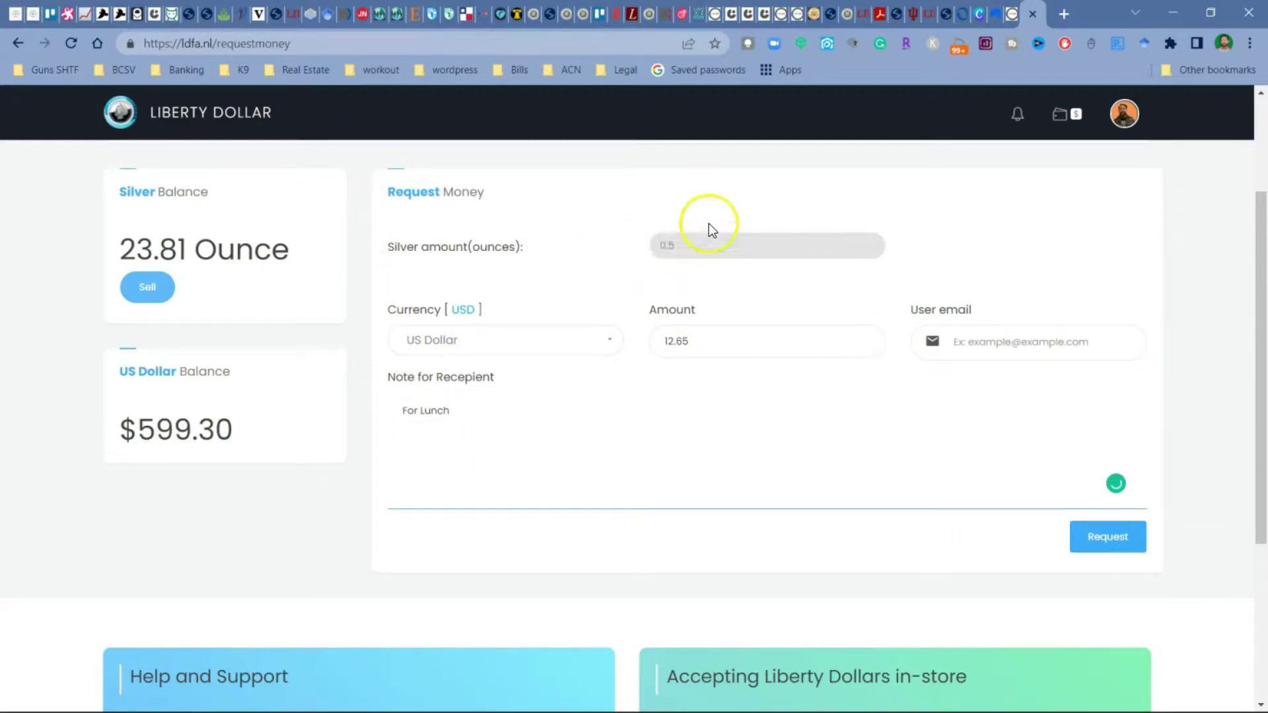
click(1007, 349)
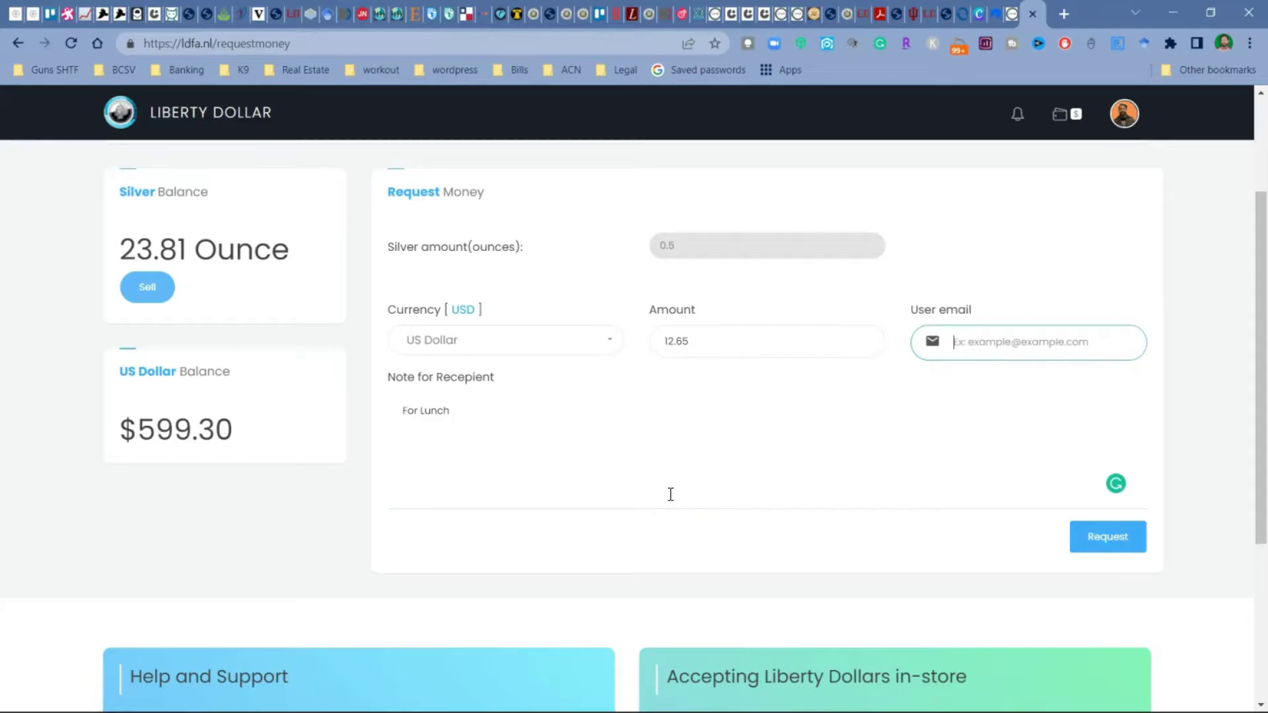
Step: Open the Escrow transfer page from New Transactions
scroll(793, 414, up, 3)
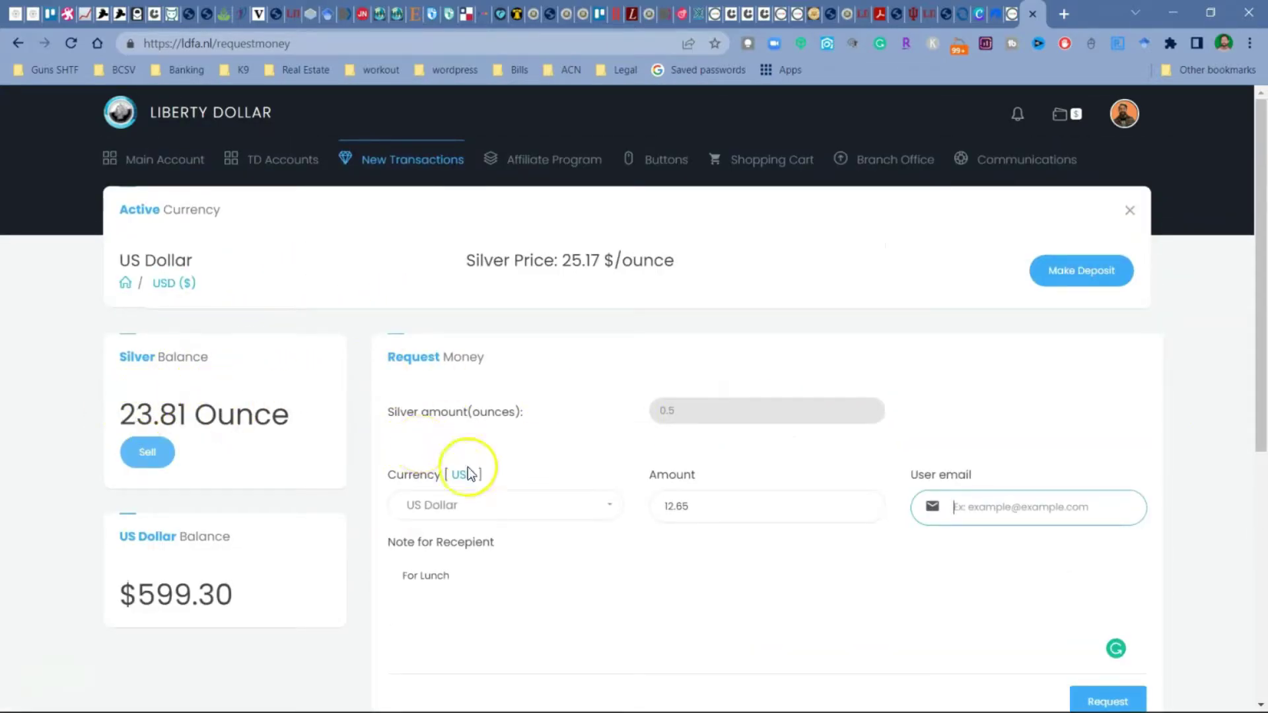
mouse_move(412, 159)
click(382, 261)
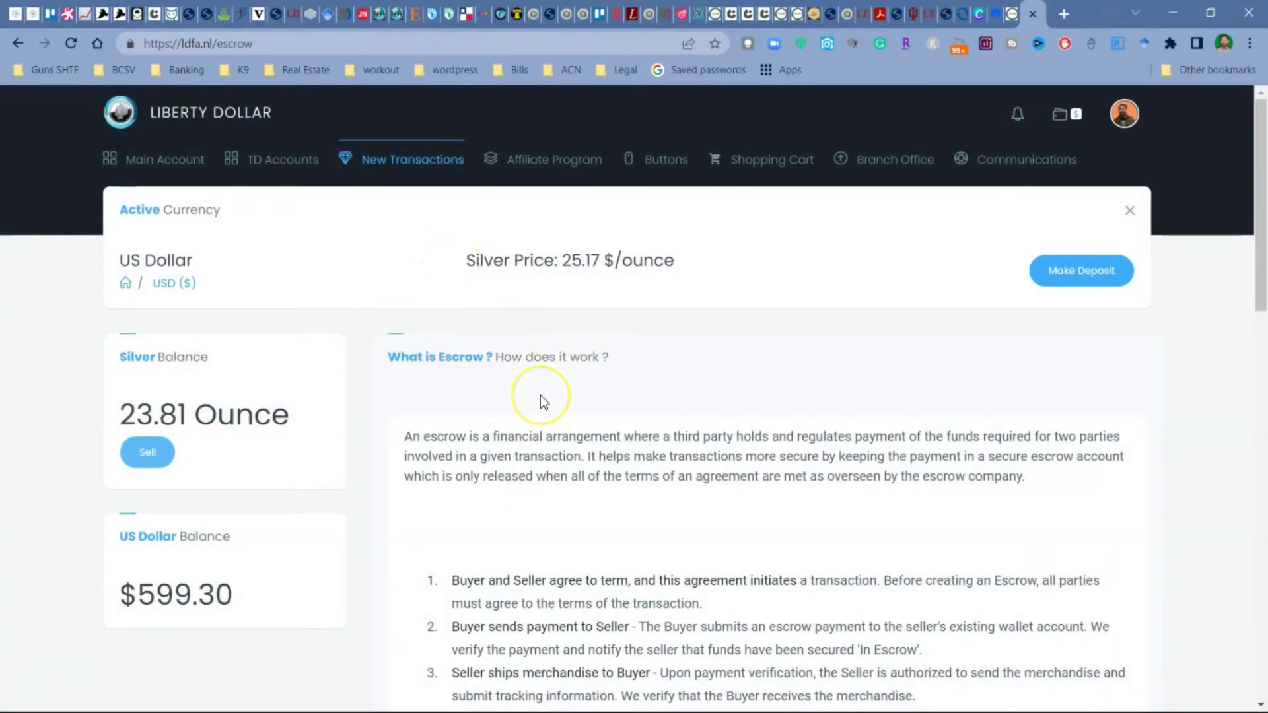
Step: Read through the Escrow page's explanation of how escrow works down to the transfer form
scroll(541, 395, down, 1)
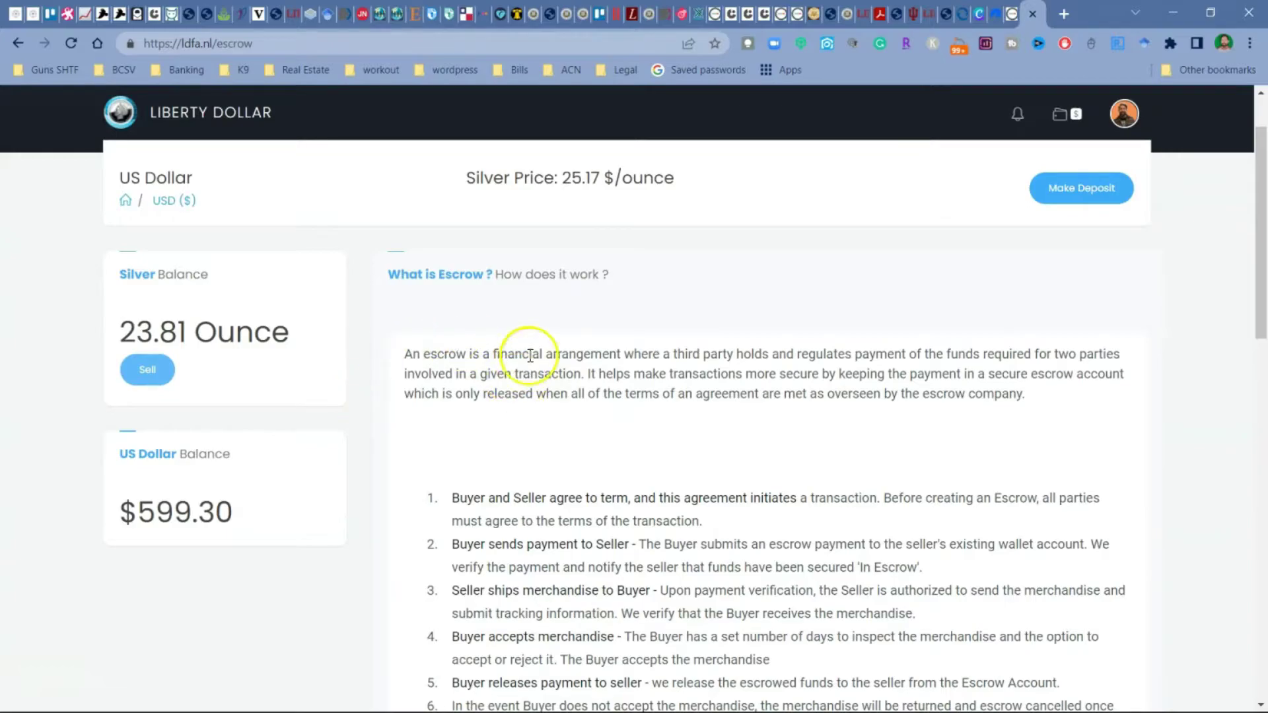
scroll(572, 395, down, 2)
scroll(572, 394, down, 1)
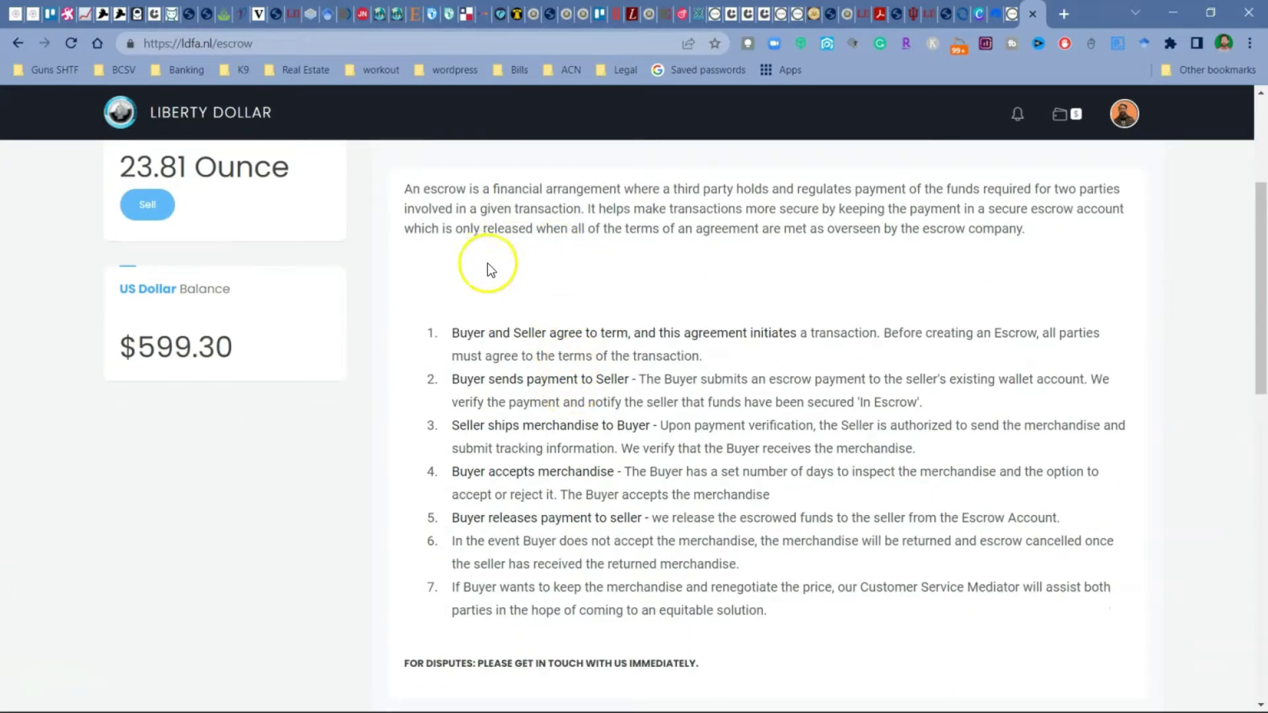
scroll(507, 261, down, 1)
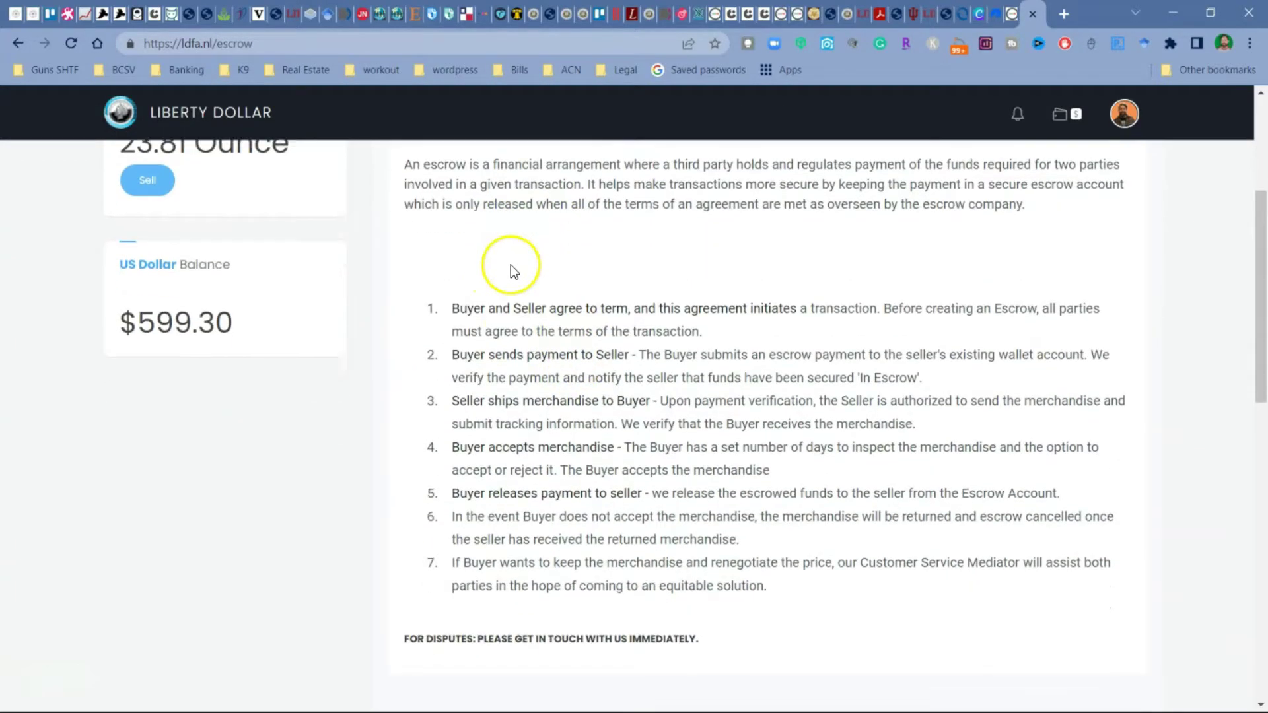
scroll(515, 271, down, 1)
scroll(548, 310, up, 3)
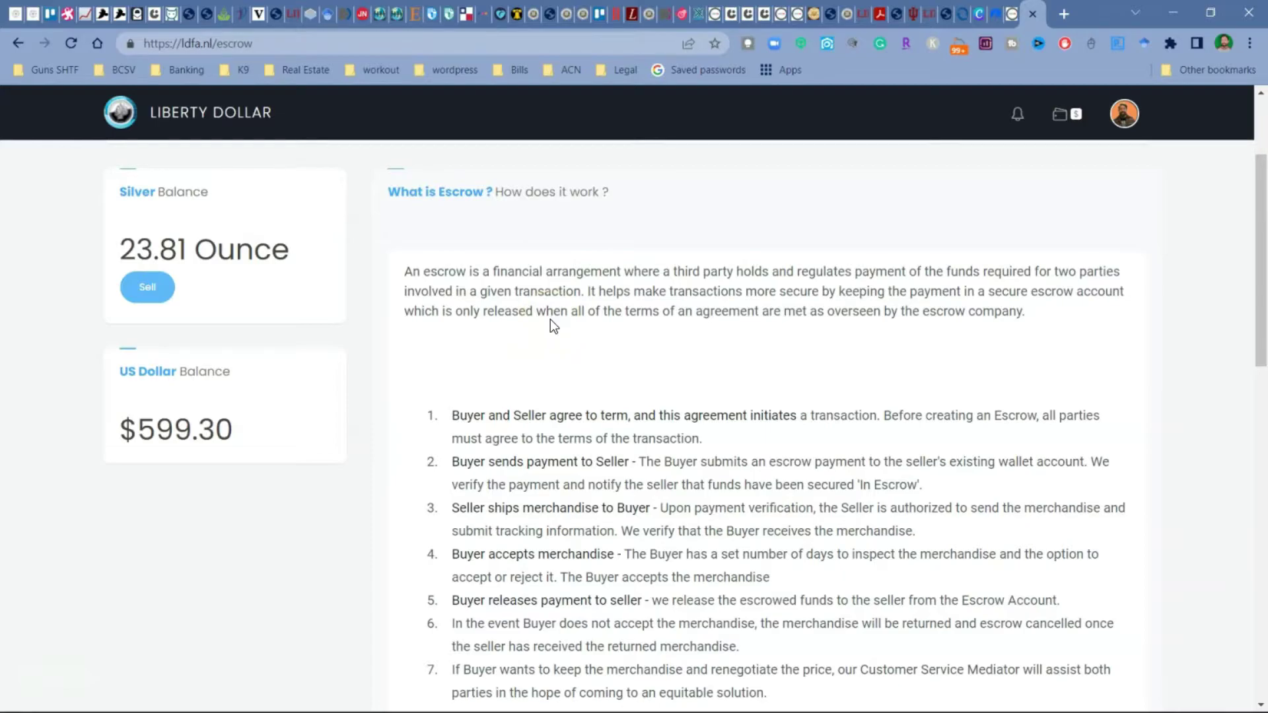
scroll(752, 375, down, 5)
scroll(671, 537, down, 3)
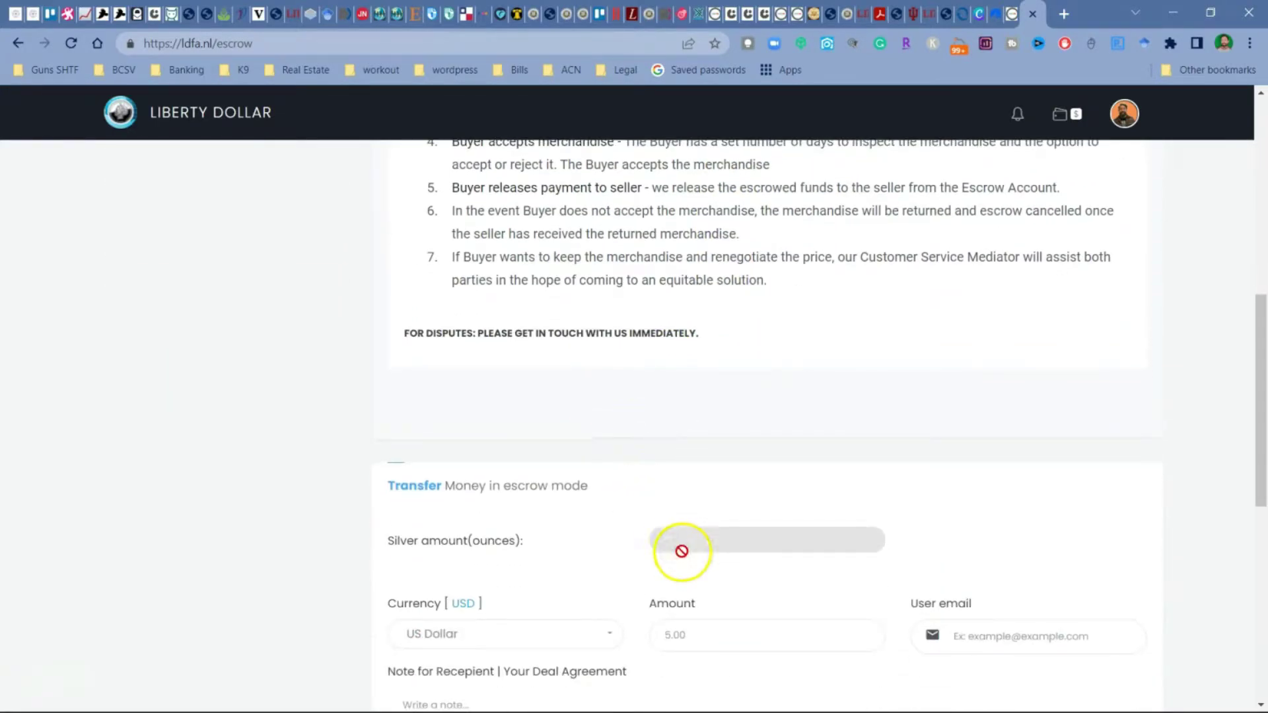
Step: Fill the escrow transfer with 10000 US dollars (397.29 ounces) and the note Used Car
click(719, 553)
text(10000)
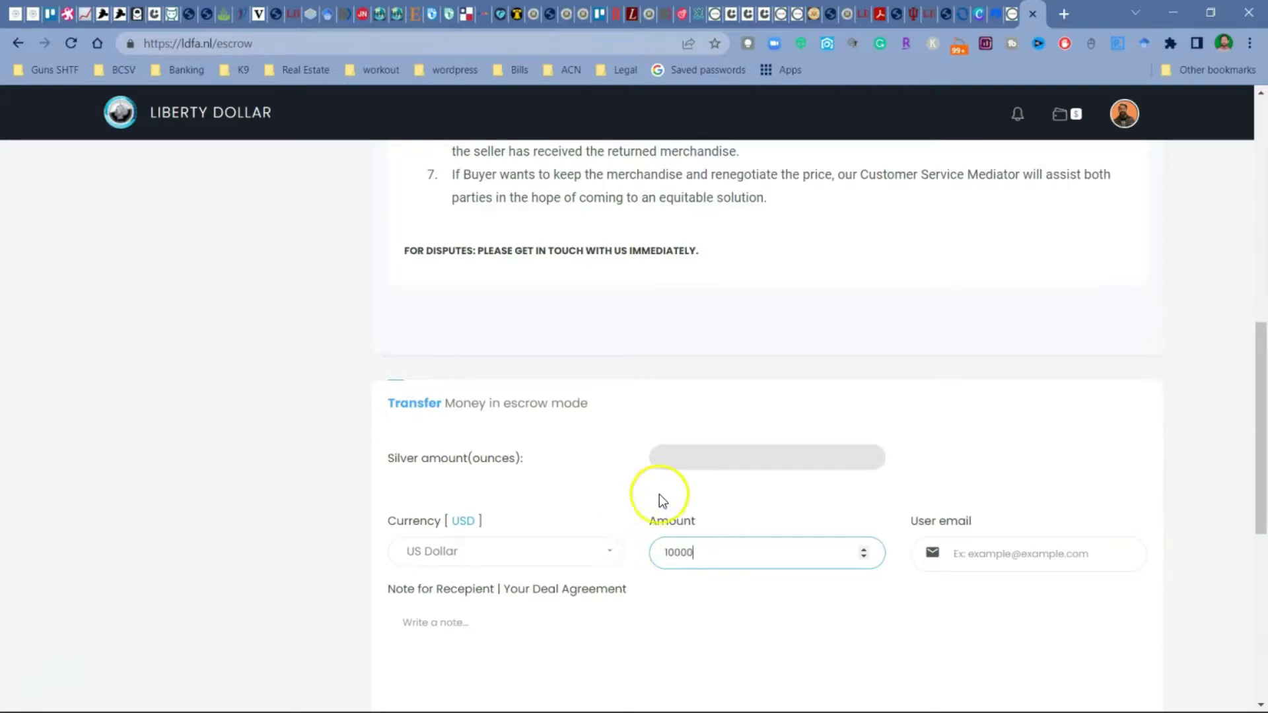
click(687, 462)
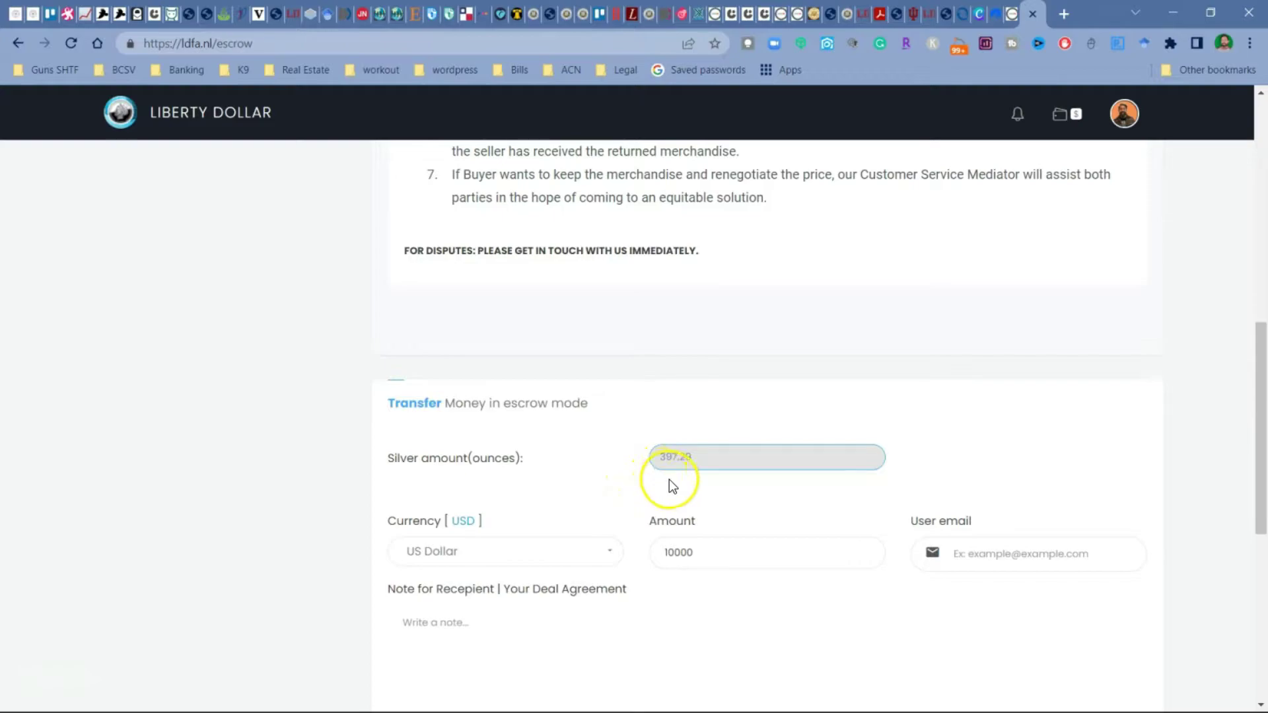
click(1012, 559)
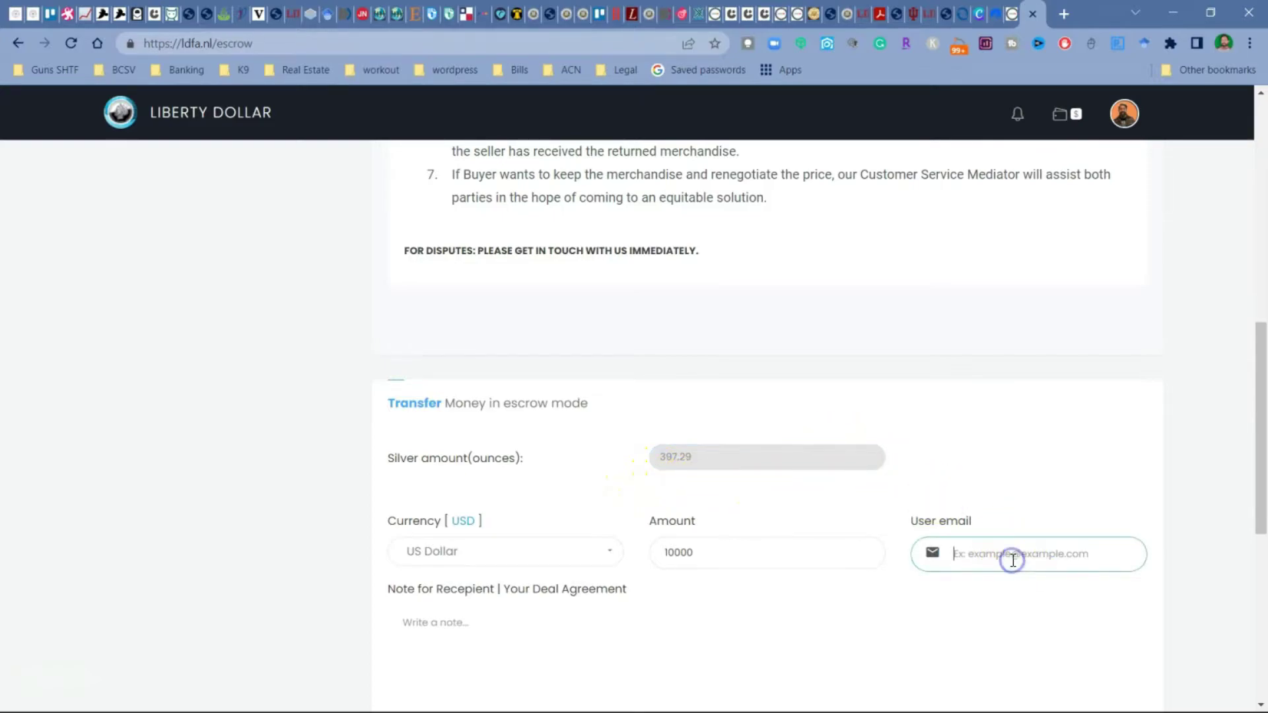
scroll(889, 603, down, 1)
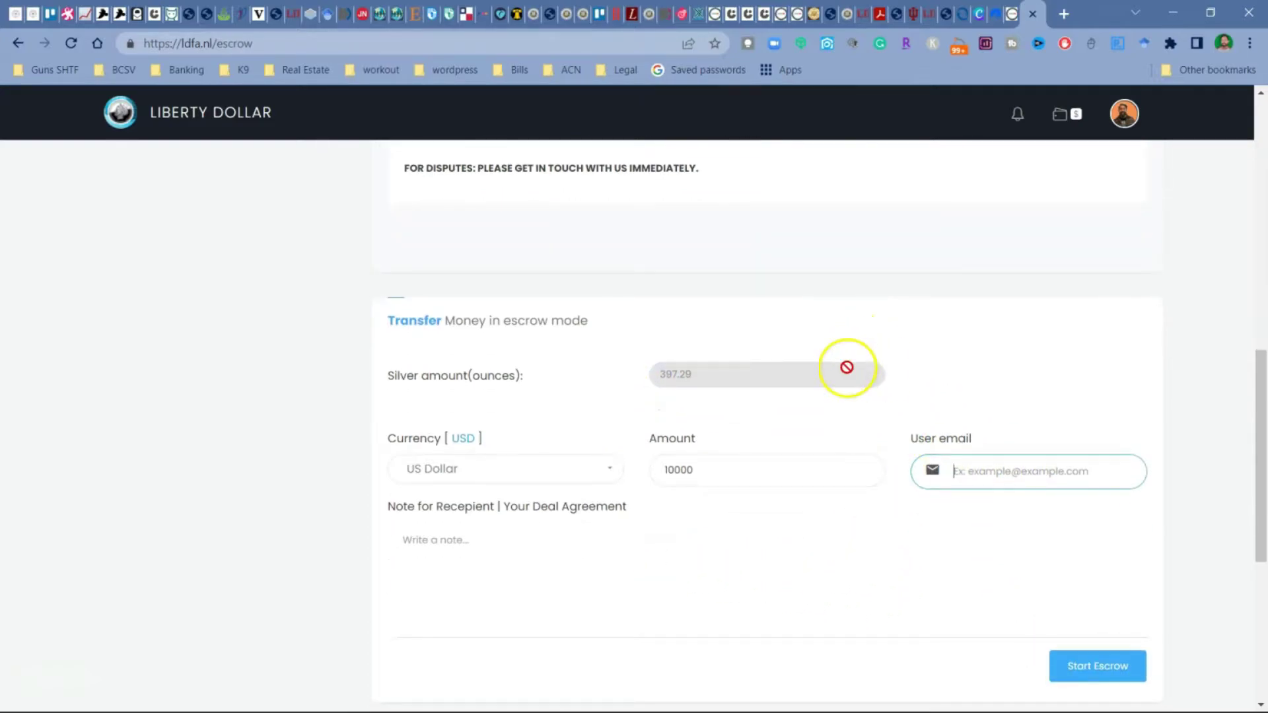
click(492, 561)
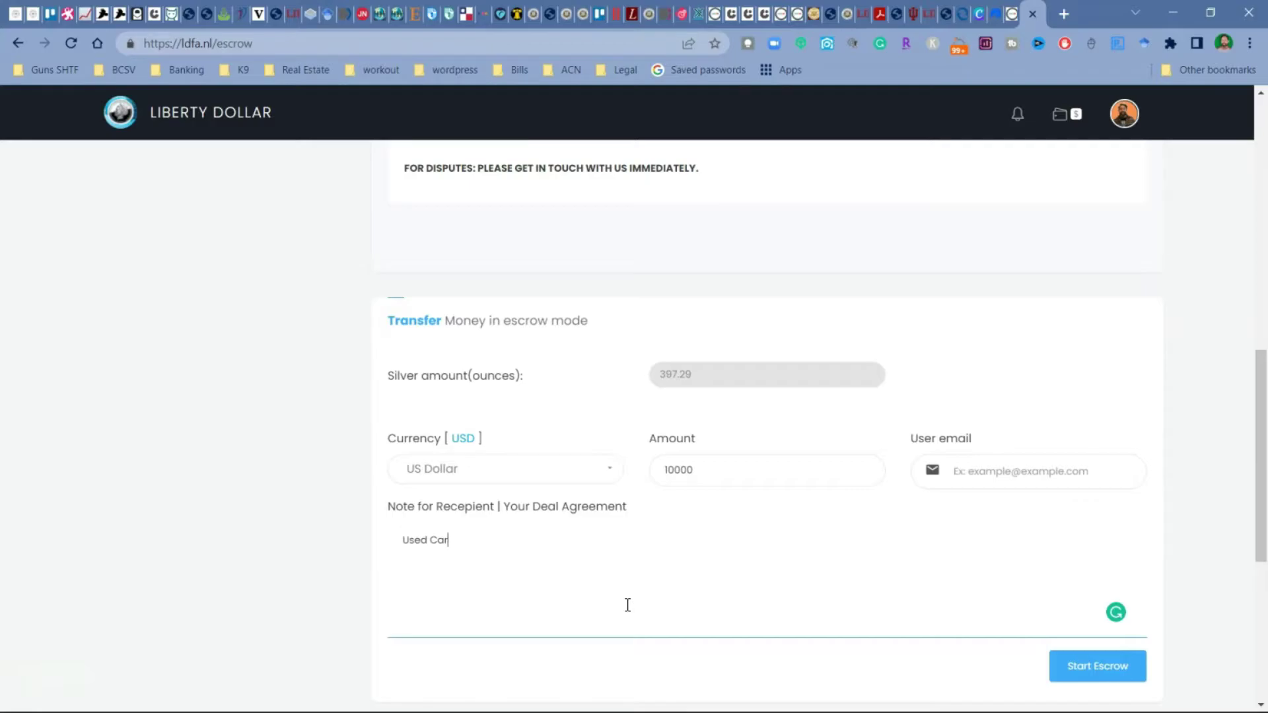
Step: Look over the filled escrow form again, ending with the New Transactions menu showing
scroll(845, 608, up, 3)
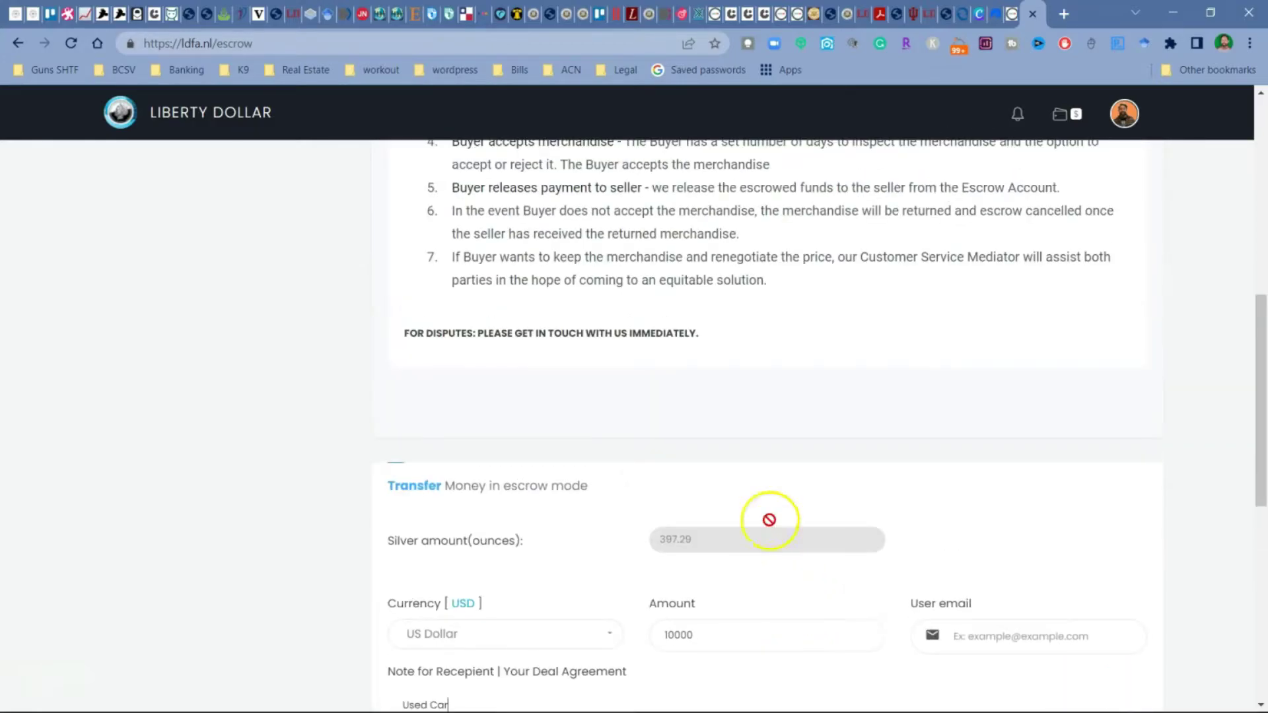
scroll(770, 520, up, 5)
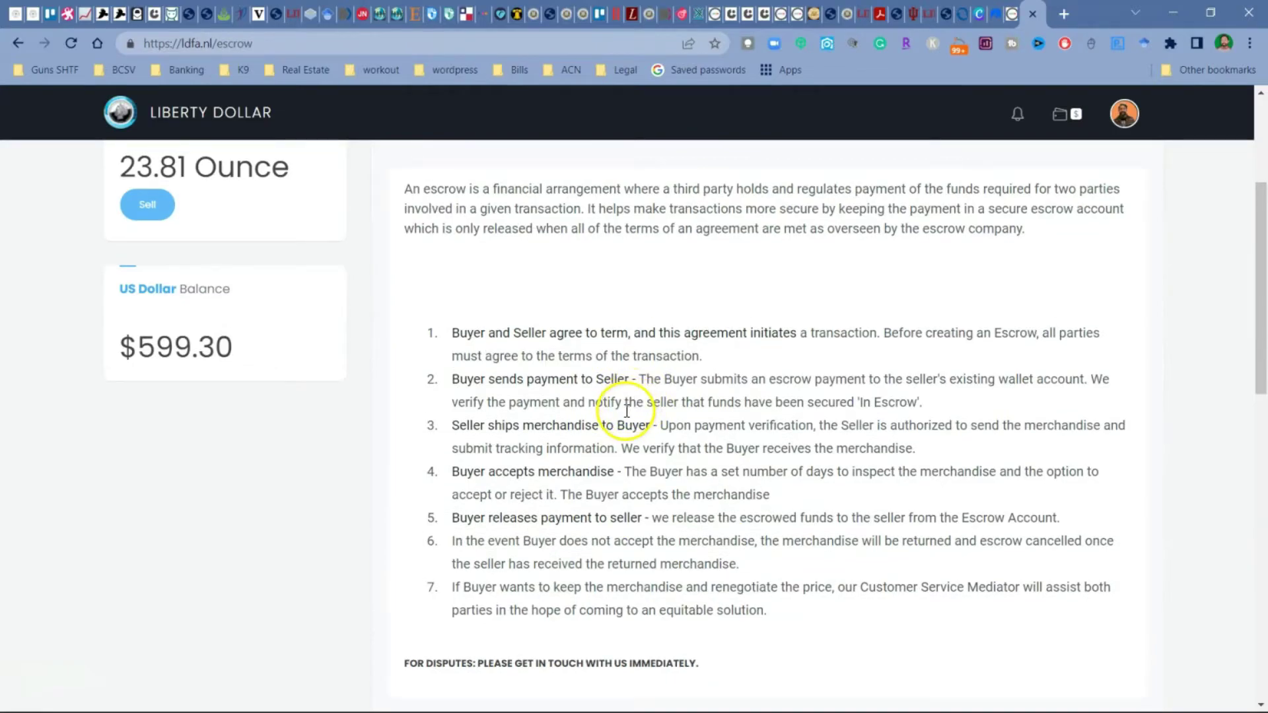
scroll(625, 418, up, 1)
scroll(624, 426, down, 3)
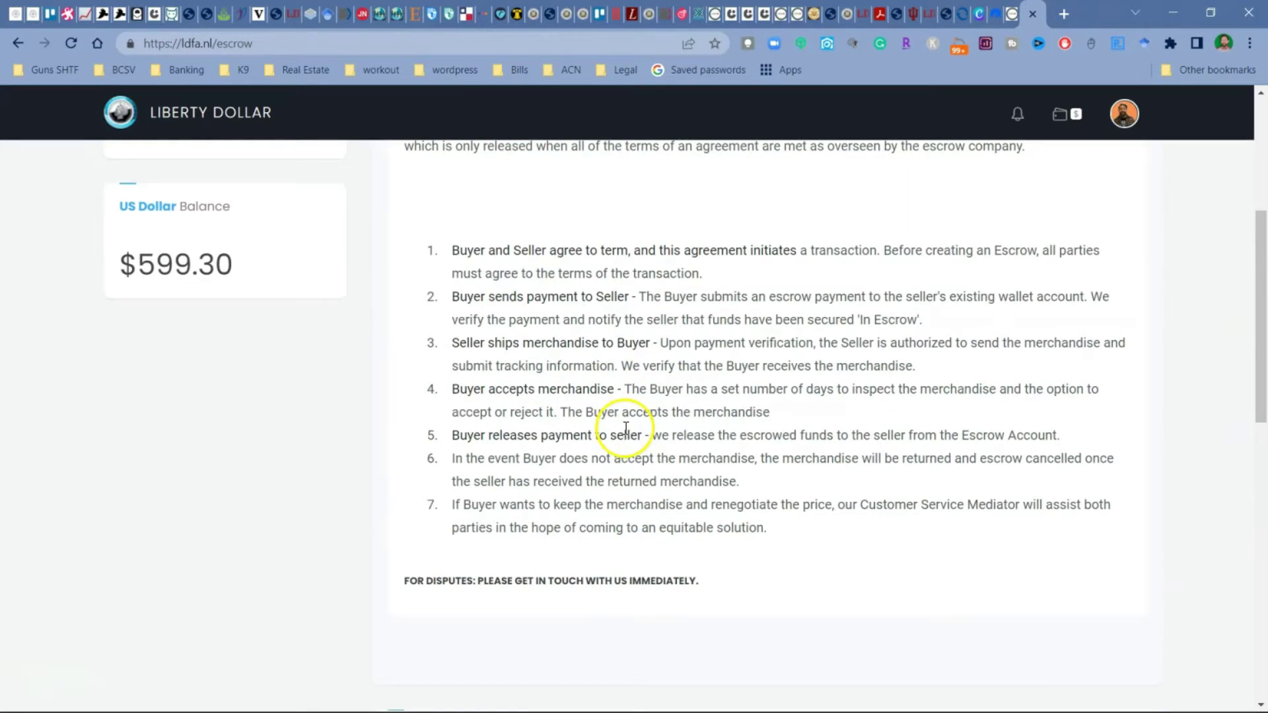
scroll(625, 428, down, 3)
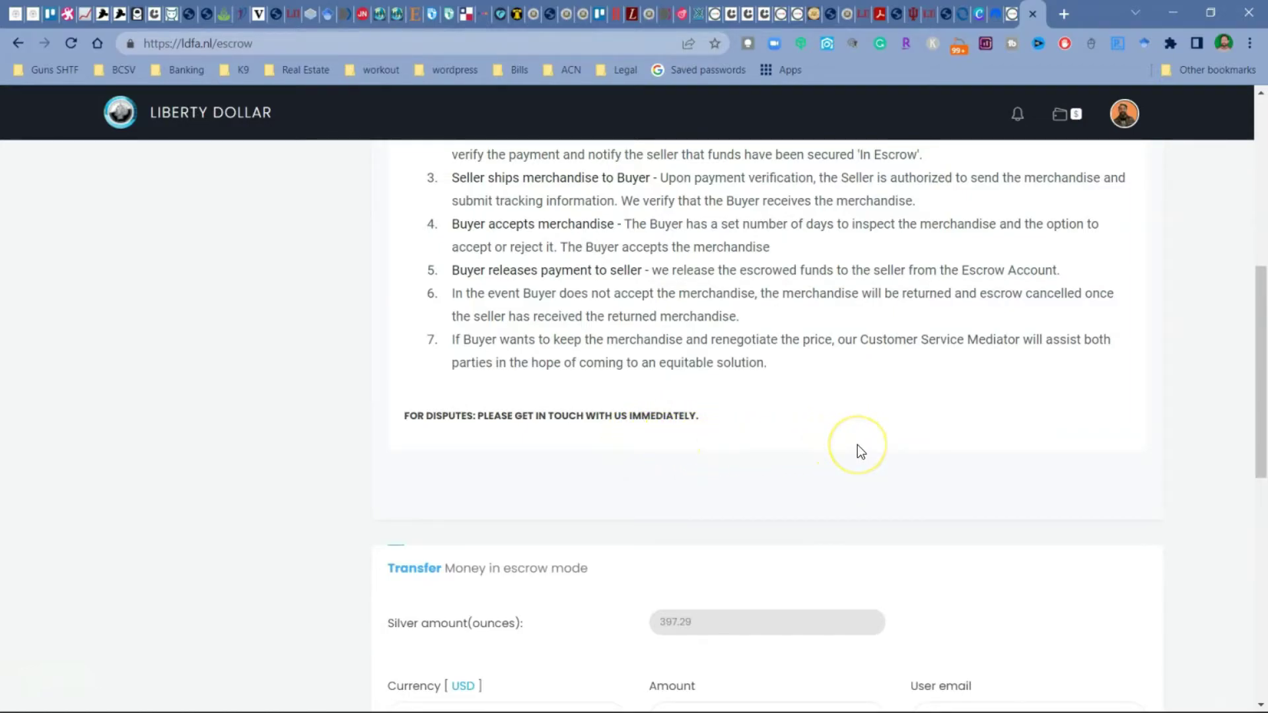
scroll(858, 445, down, 9)
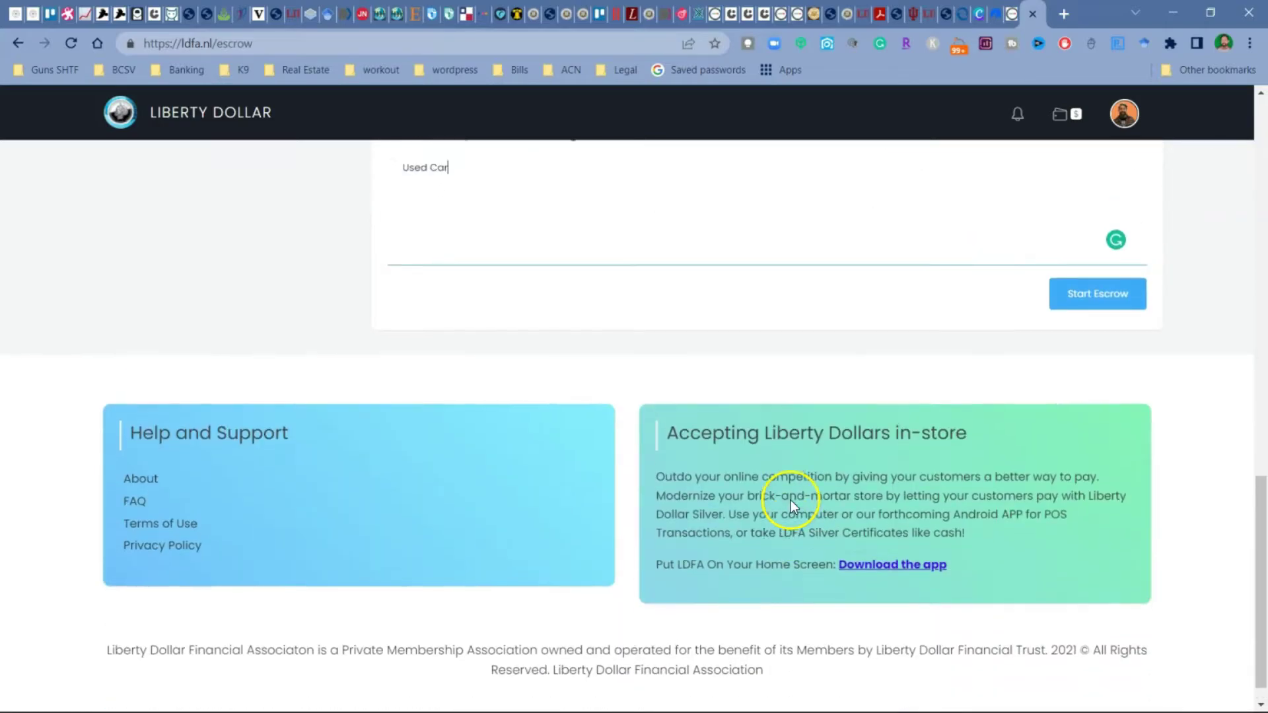
scroll(790, 500, up, 15)
mouse_move(375, 157)
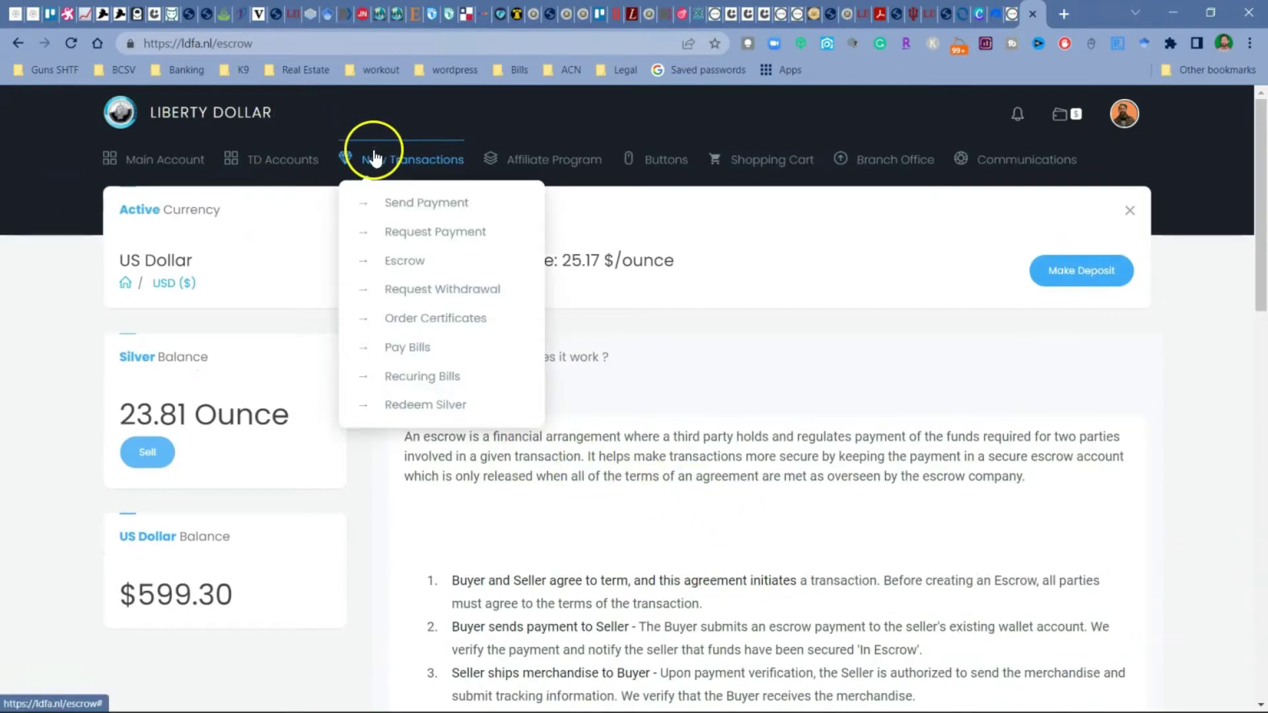
Step: Open the cash withdrawal request form and enter a 100.00 Paypal withdrawal
click(411, 291)
scroll(660, 416, down, 3)
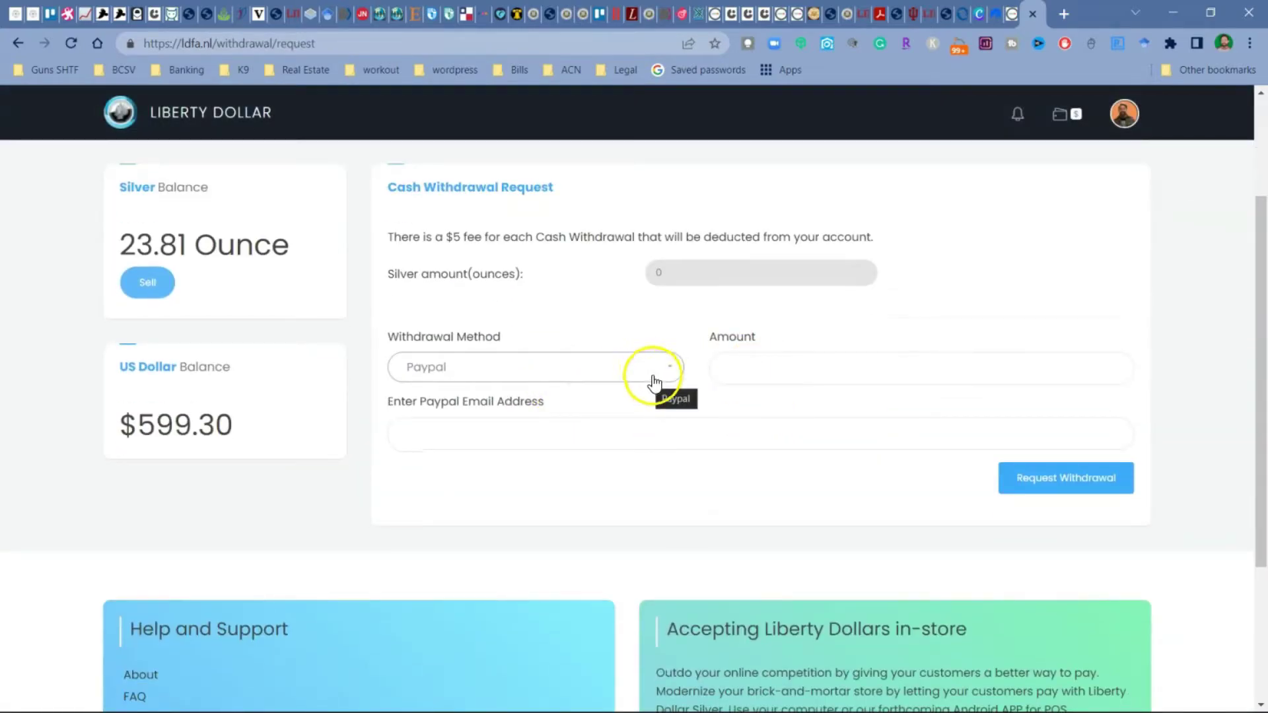
click(781, 374)
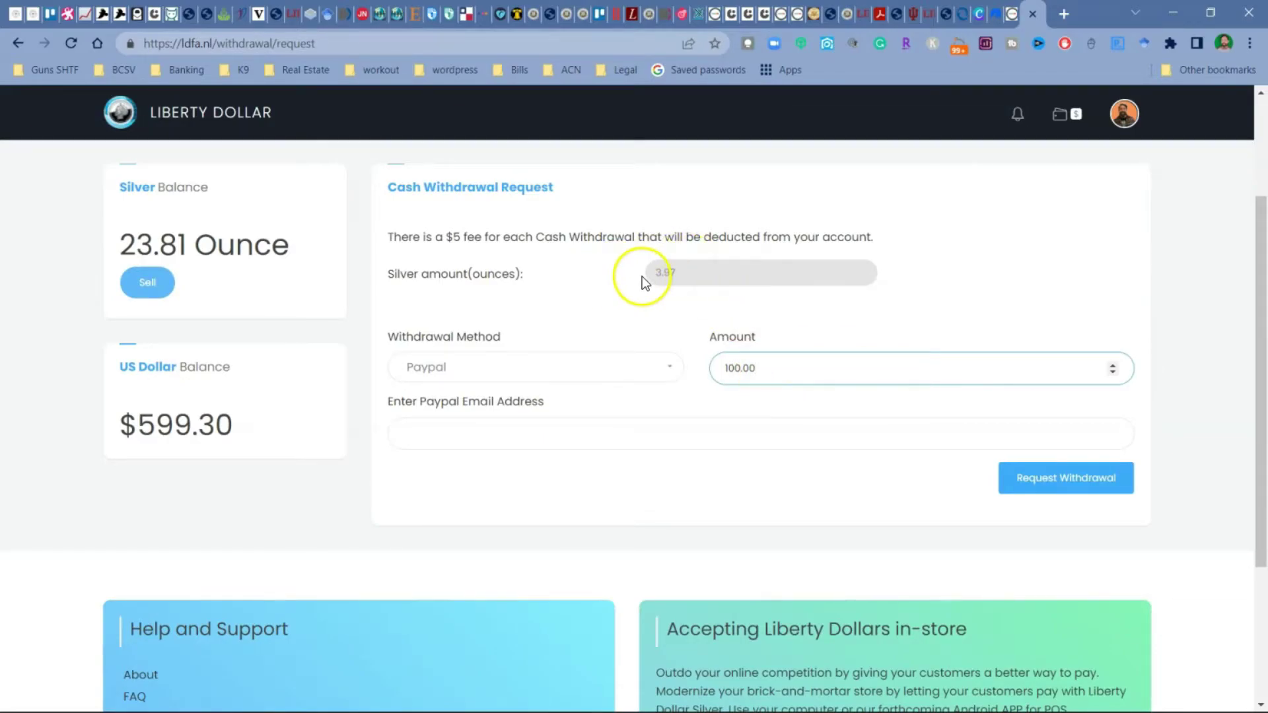
scroll(654, 330, down, 1)
click(567, 343)
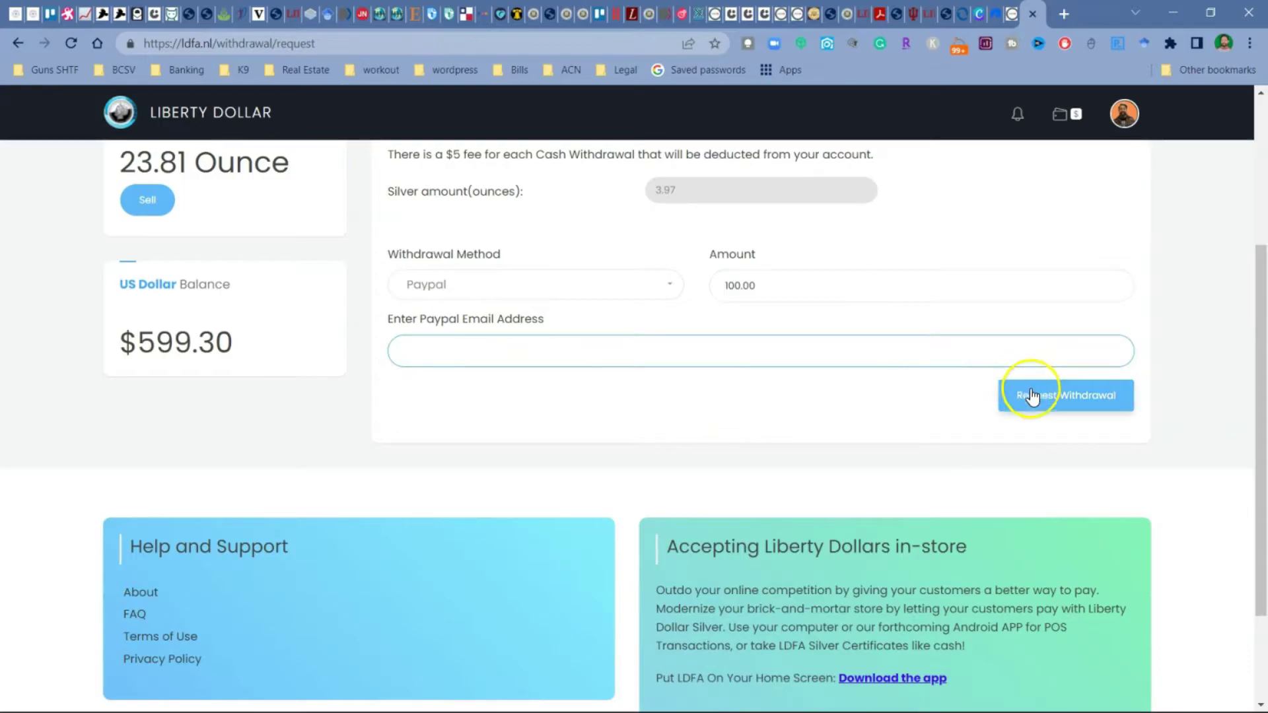
Step: Return to the Paypal email field, then bring up the list of withdrawal methods
scroll(782, 455, up, 1)
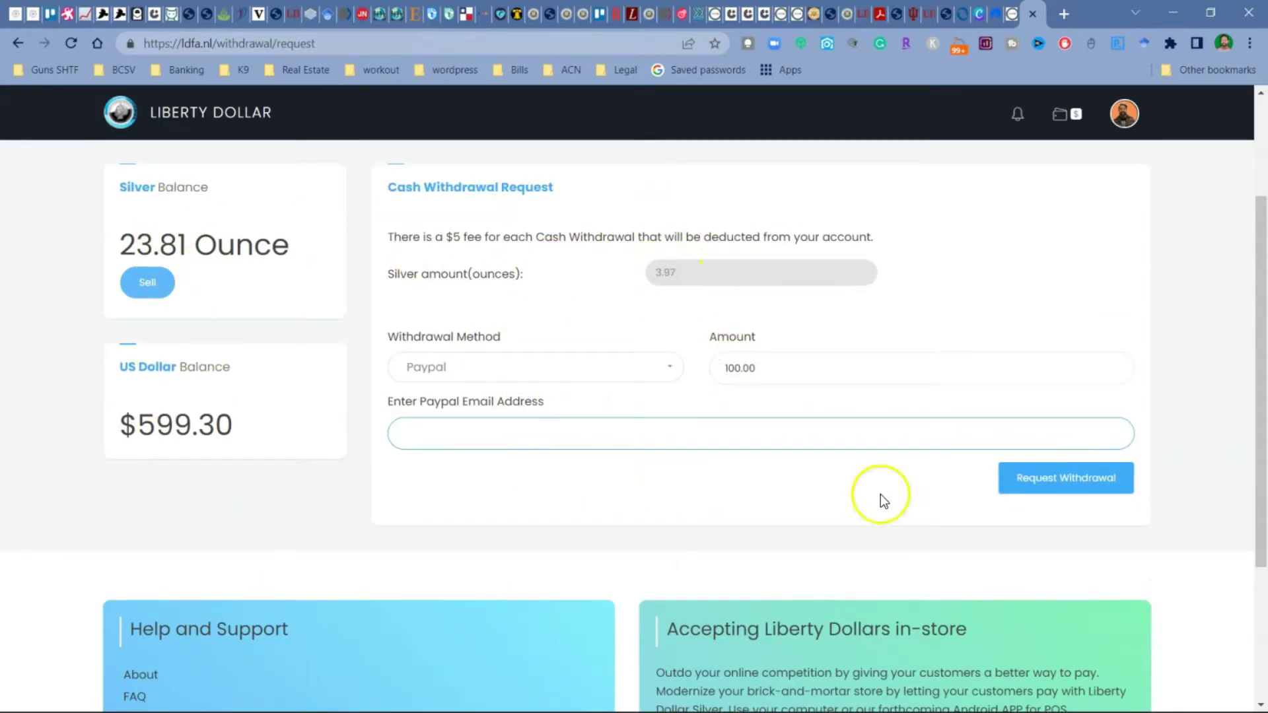
click(548, 428)
scroll(548, 428, up, 2)
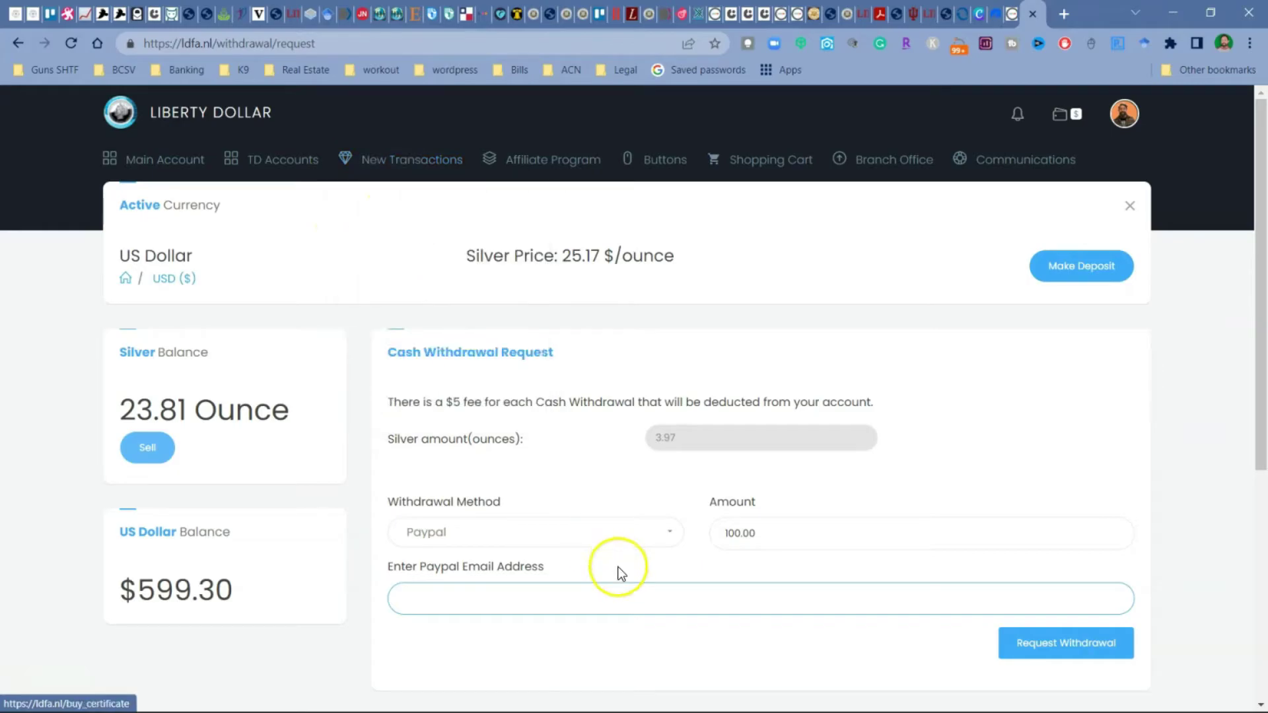
click(566, 532)
Step: Set the withdrawal to ACH with amount 100 (3.97 ounces), leaving no bank selected
click(524, 597)
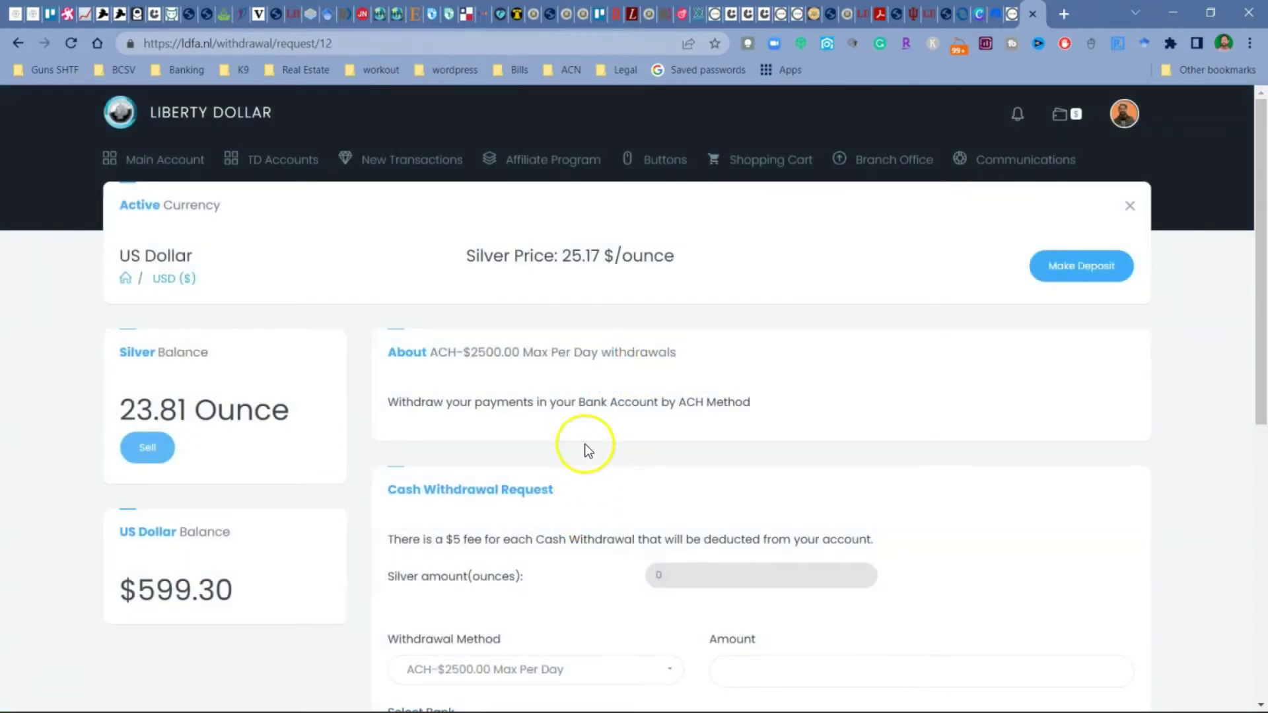
scroll(588, 470, down, 2)
click(746, 508)
text(100)
click(742, 578)
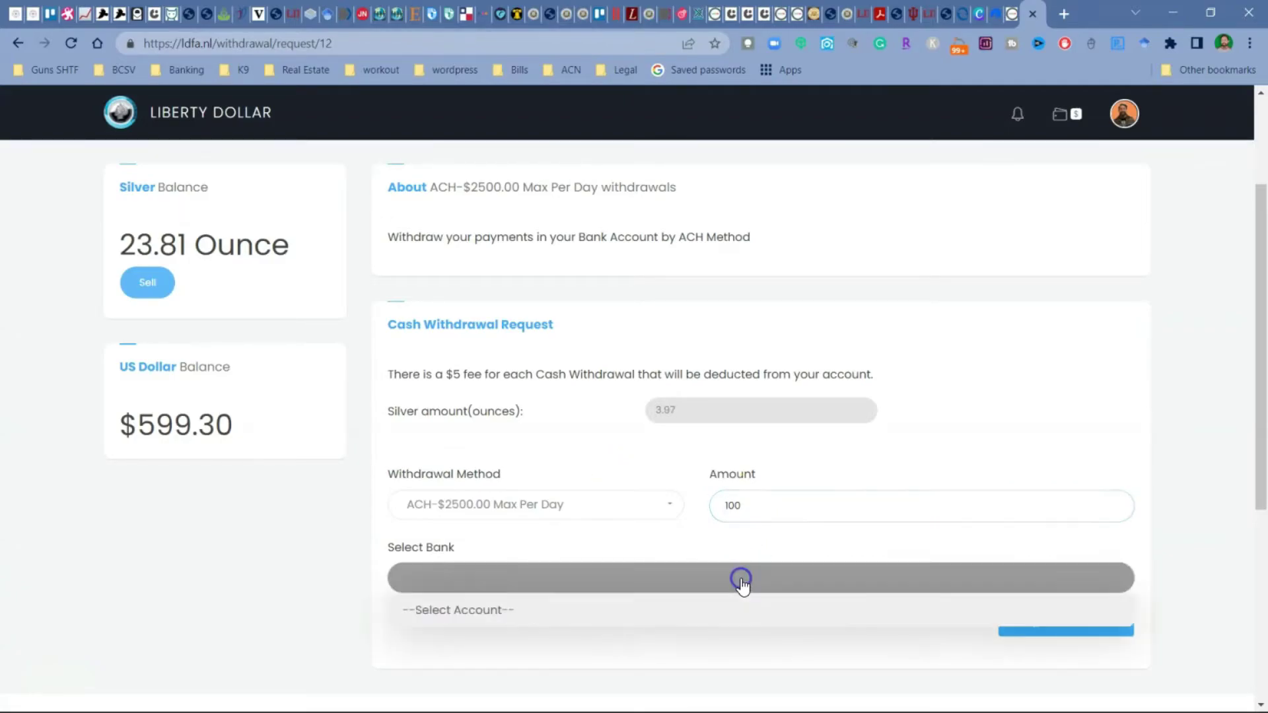
click(456, 616)
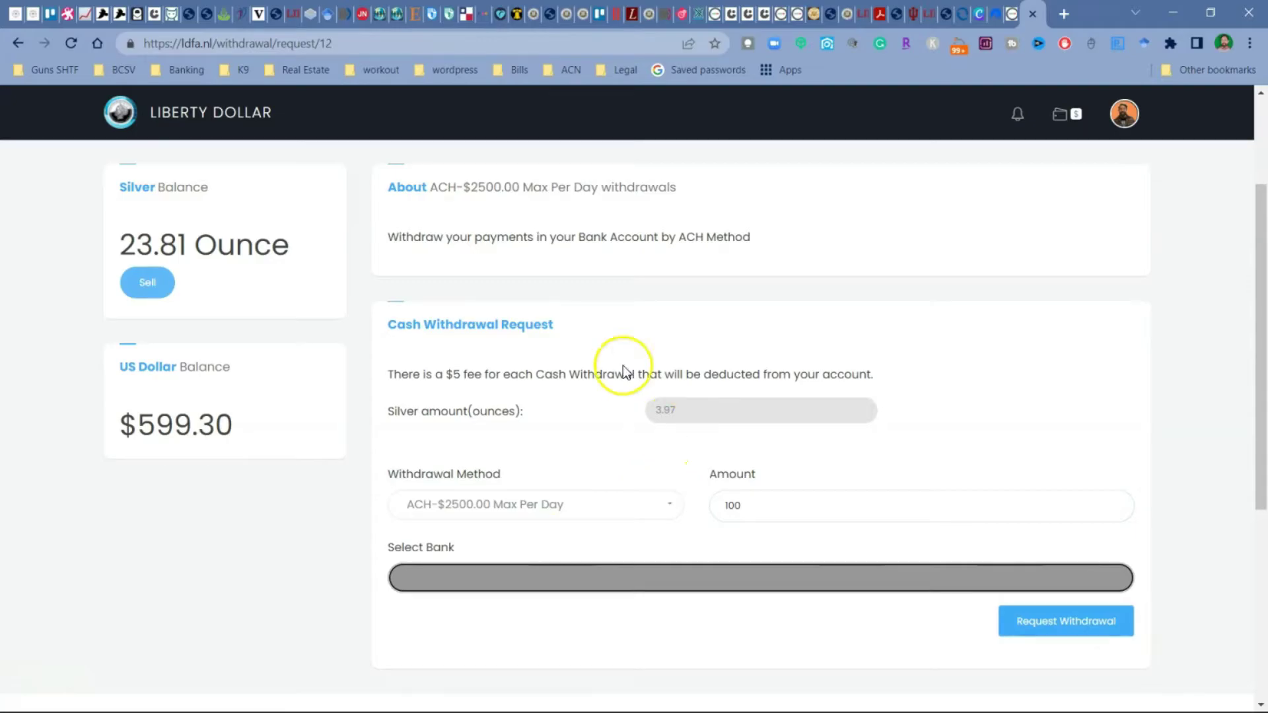
scroll(554, 436, up, 3)
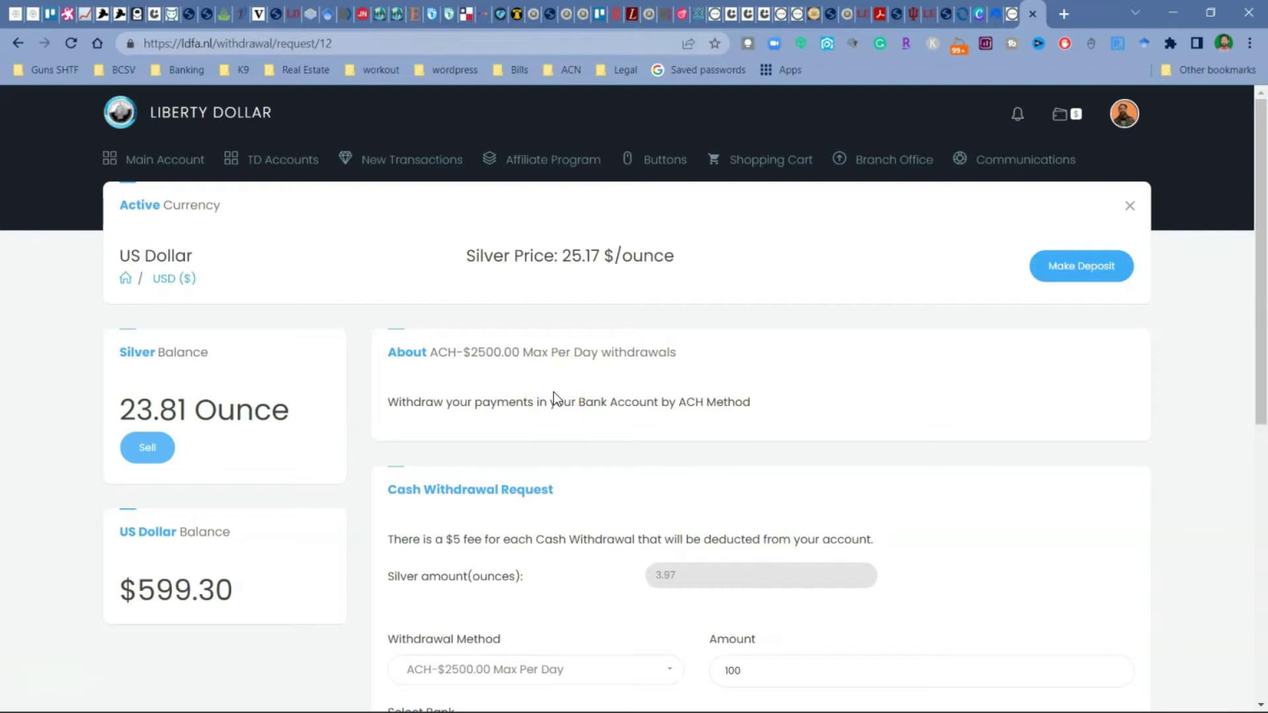
click(552, 396)
mouse_move(410, 168)
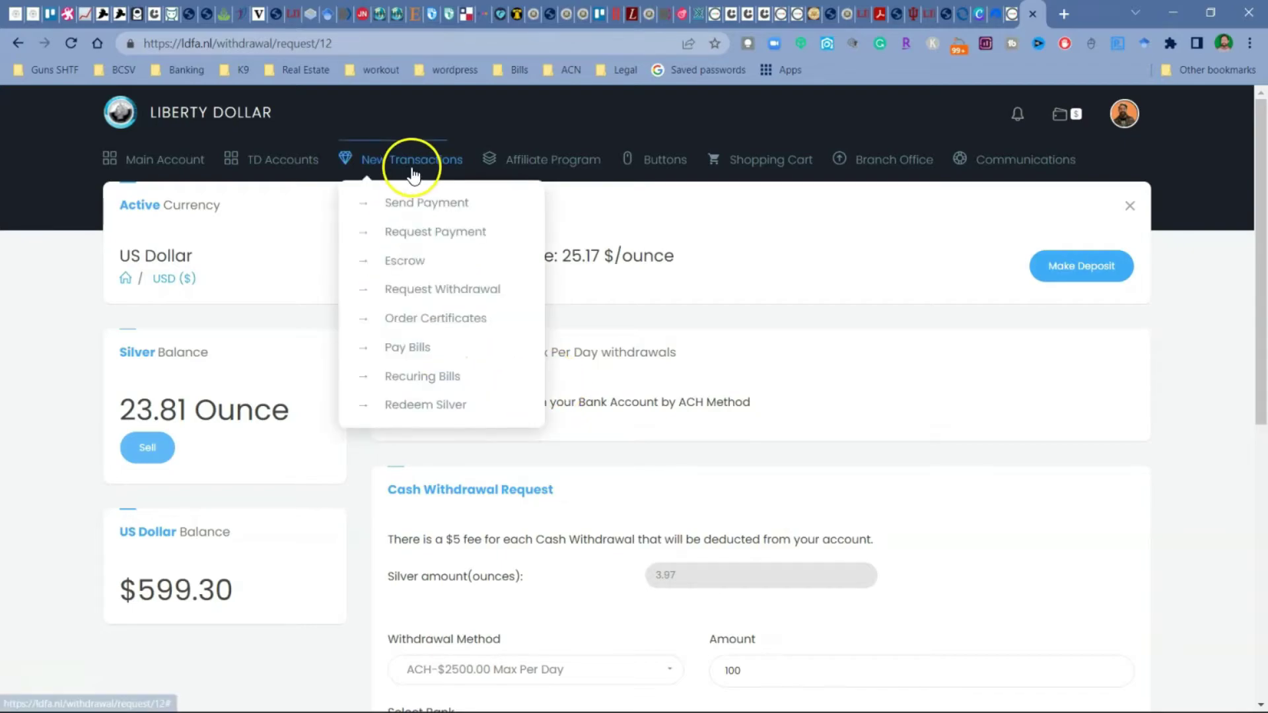
Step: Open the Order Certificates page and scroll through the certificate options
click(407, 325)
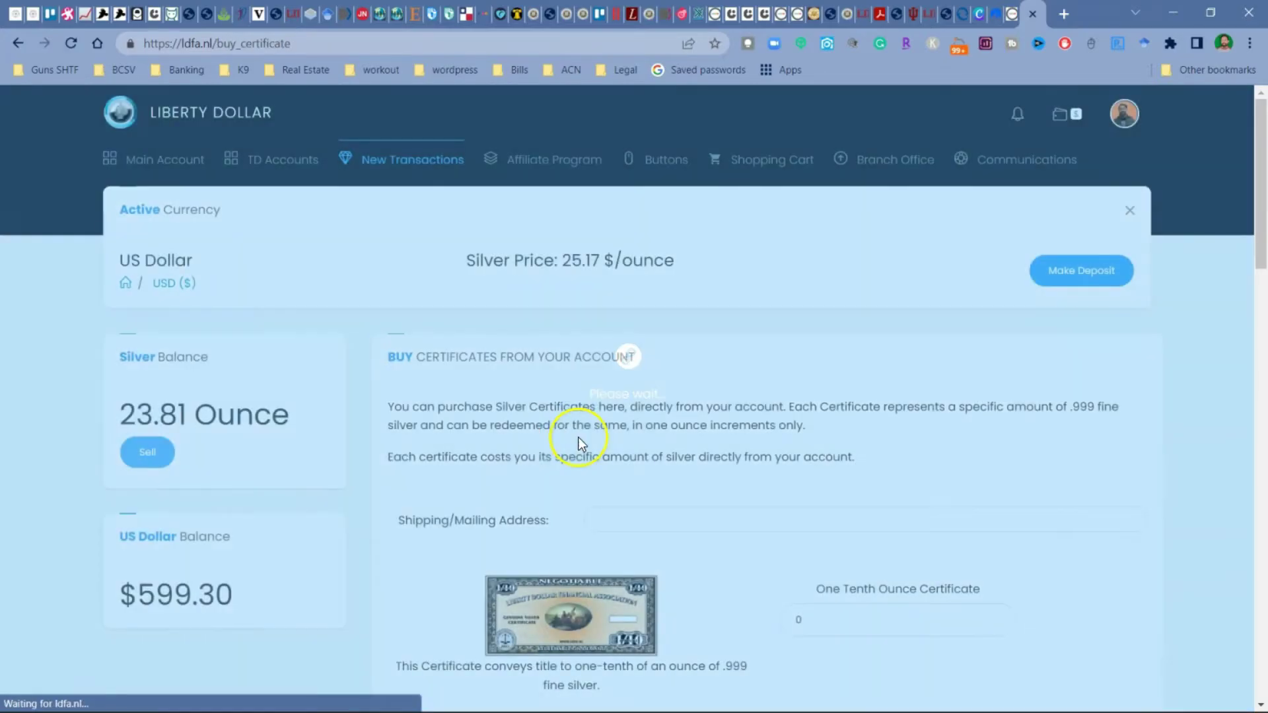
scroll(585, 438, down, 6)
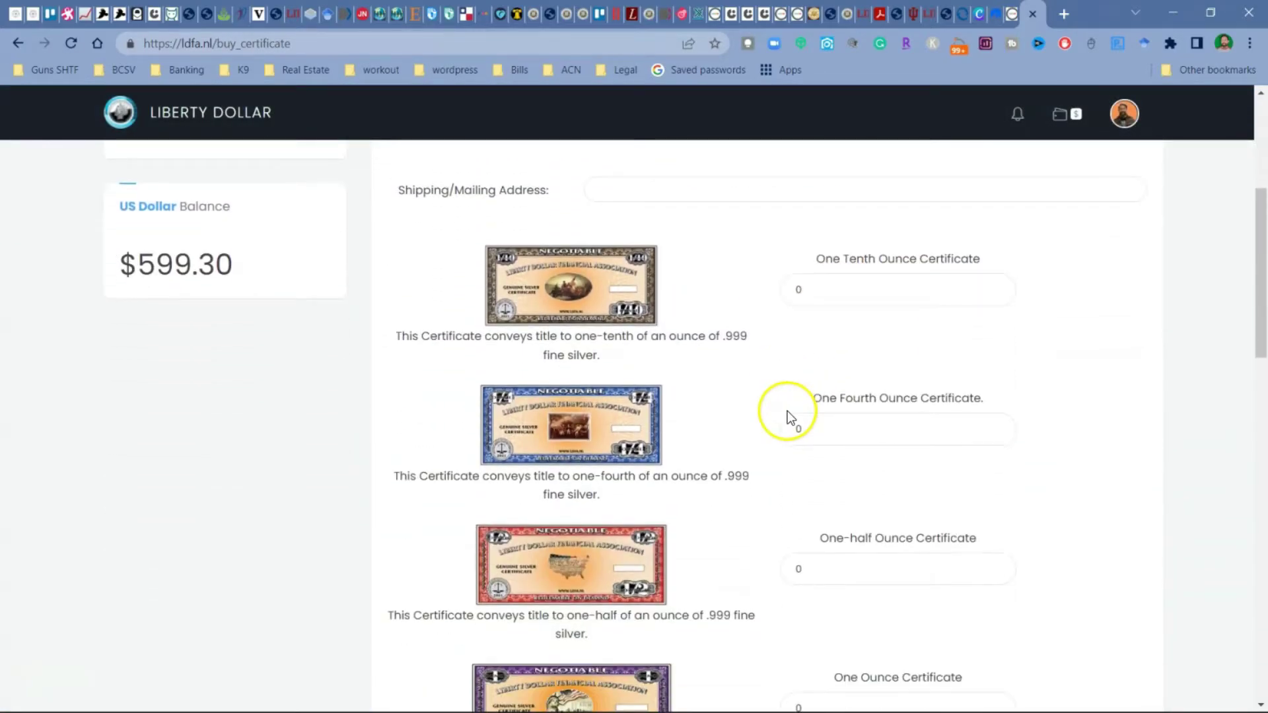
scroll(765, 417, down, 4)
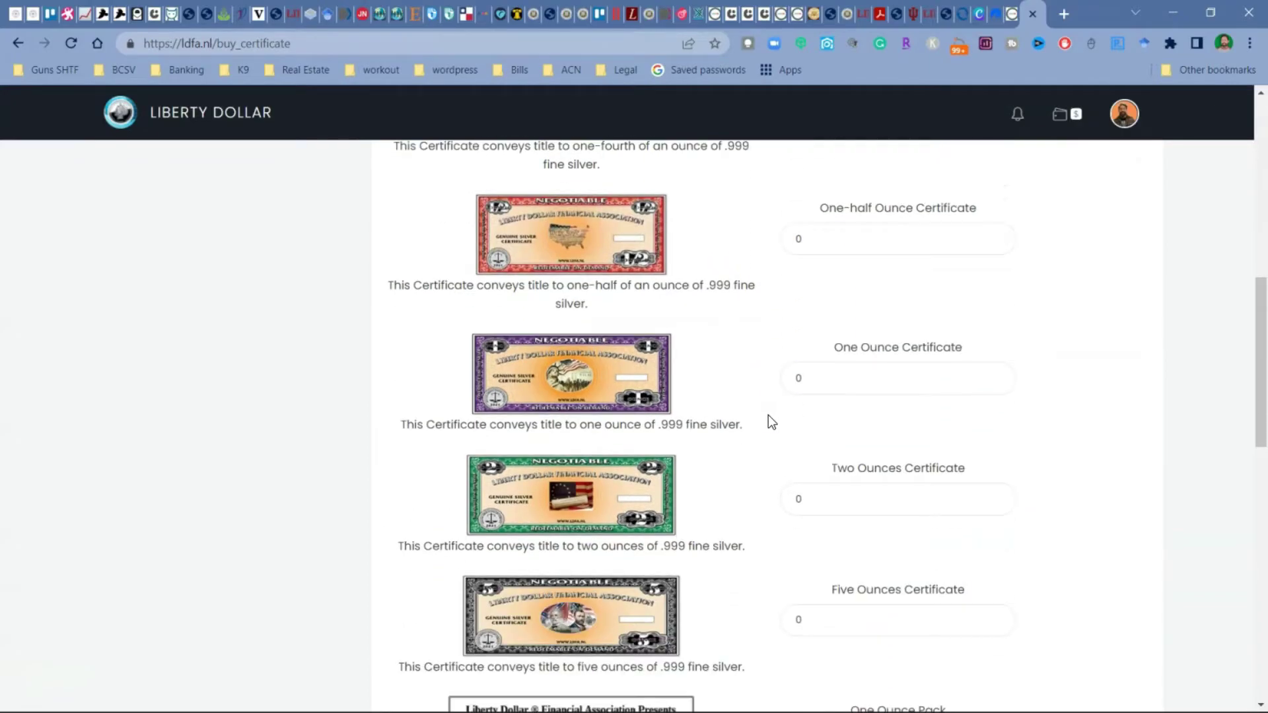
scroll(754, 314, down, 4)
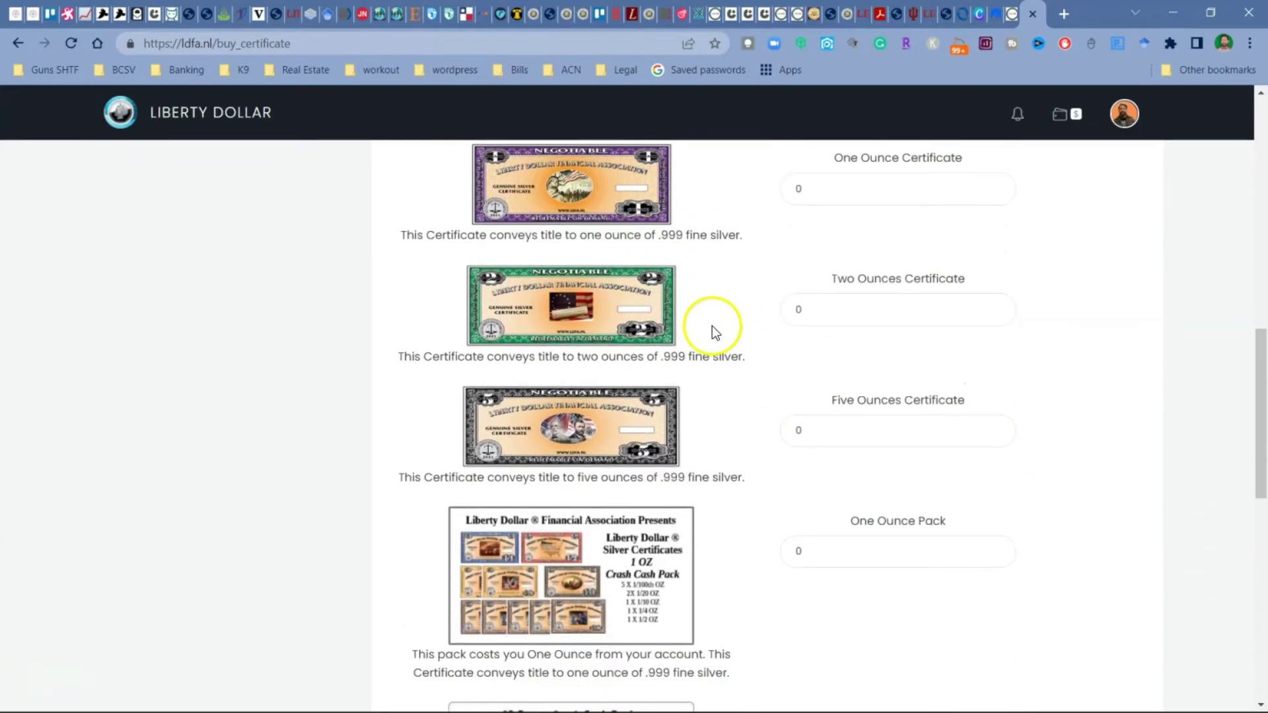
scroll(721, 329, down, 3)
scroll(569, 332, down, 3)
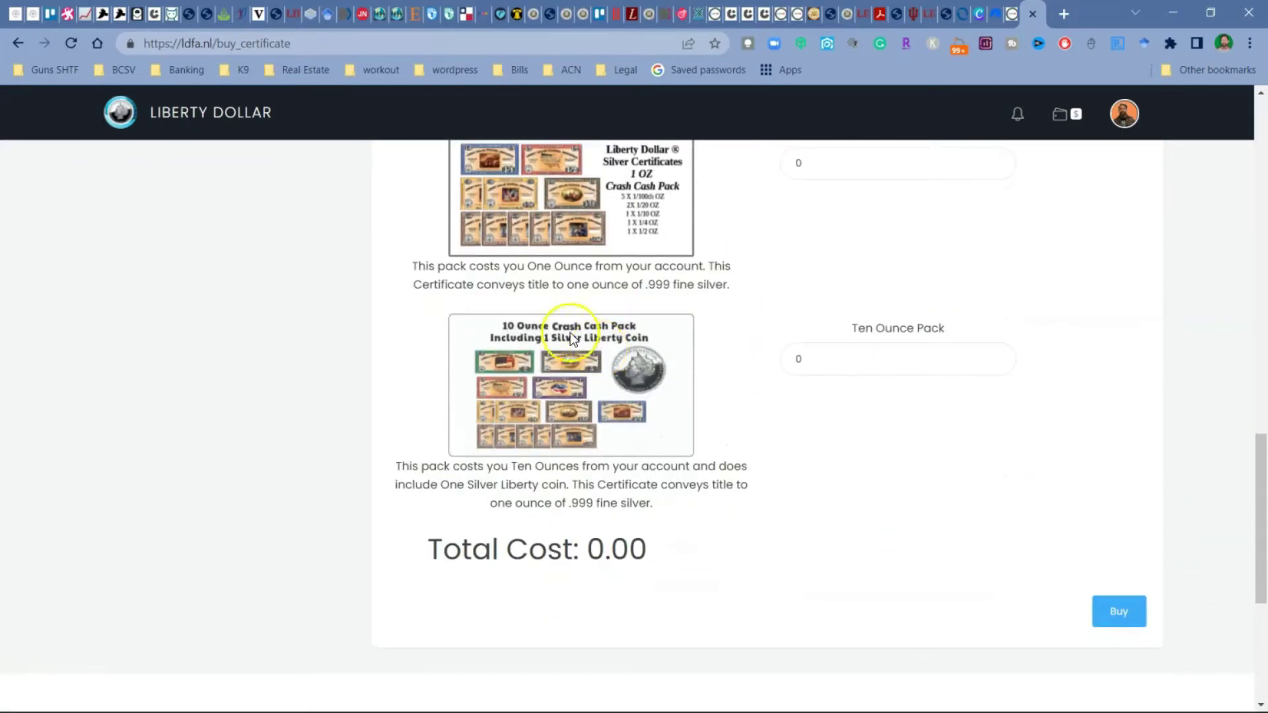
scroll(577, 410, up, 1)
scroll(560, 451, up, 1)
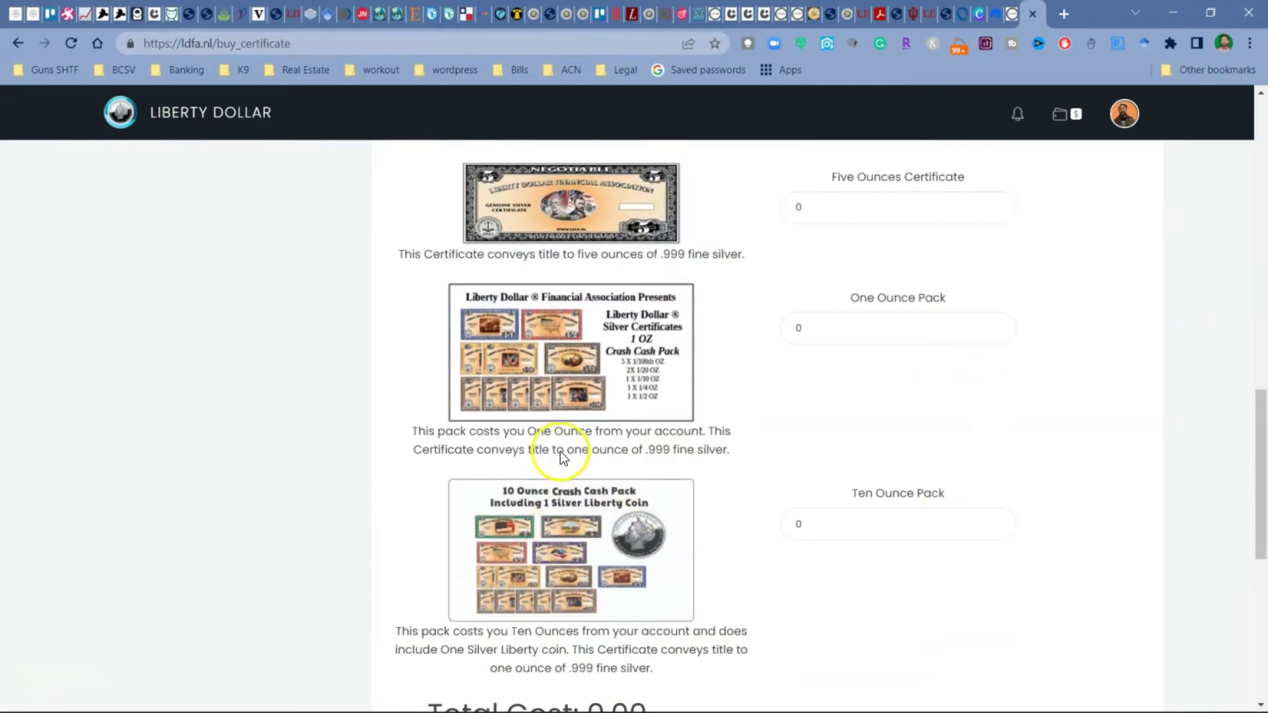
scroll(568, 370, down, 1)
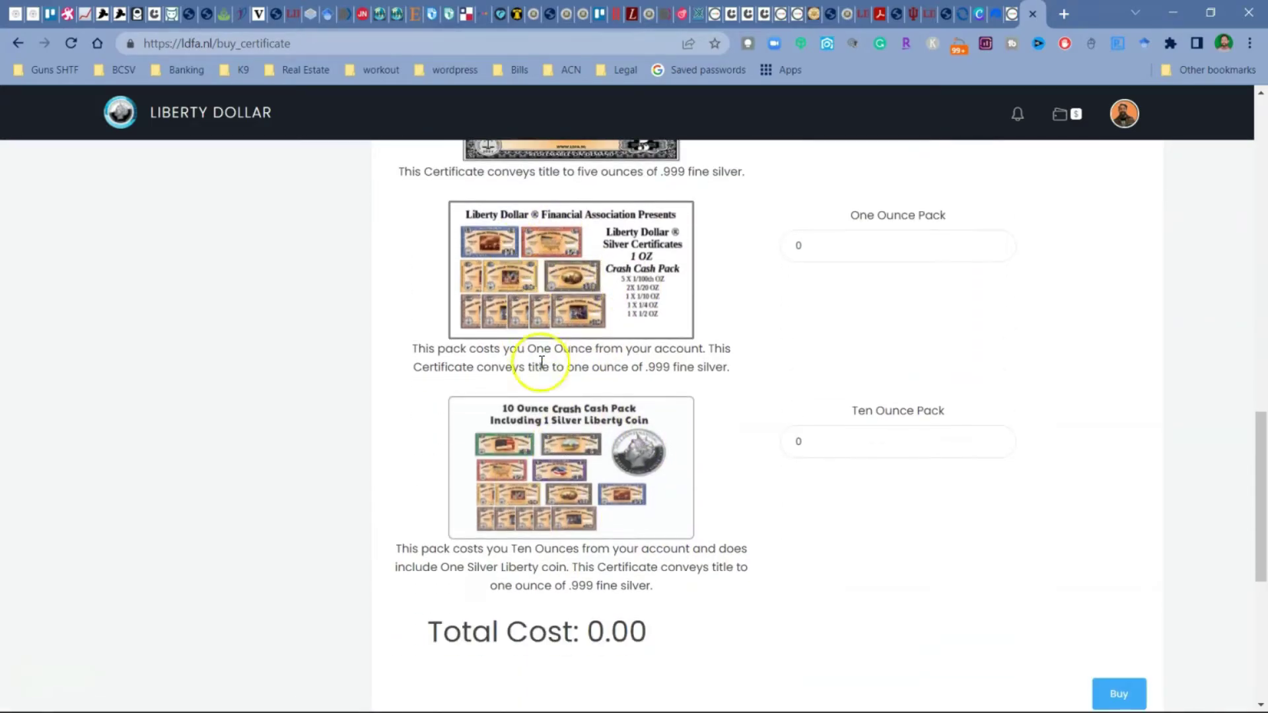
scroll(606, 411, up, 4)
scroll(616, 422, up, 9)
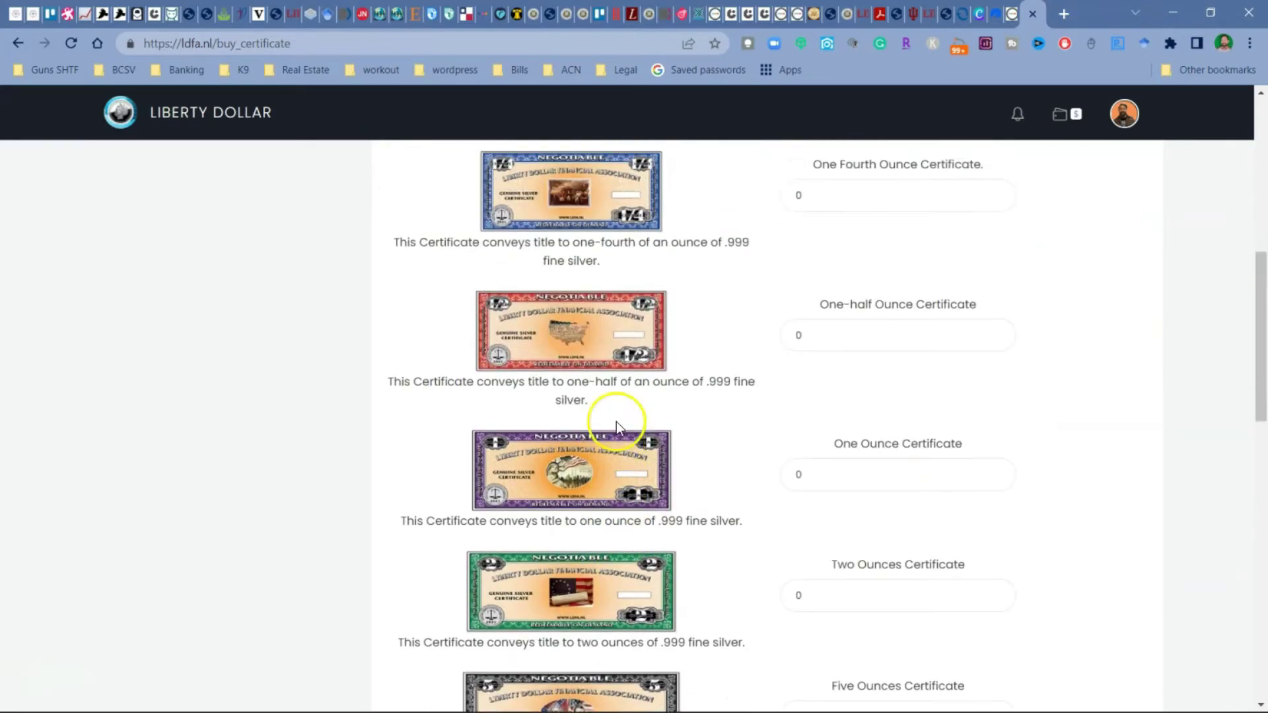
scroll(661, 426, down, 4)
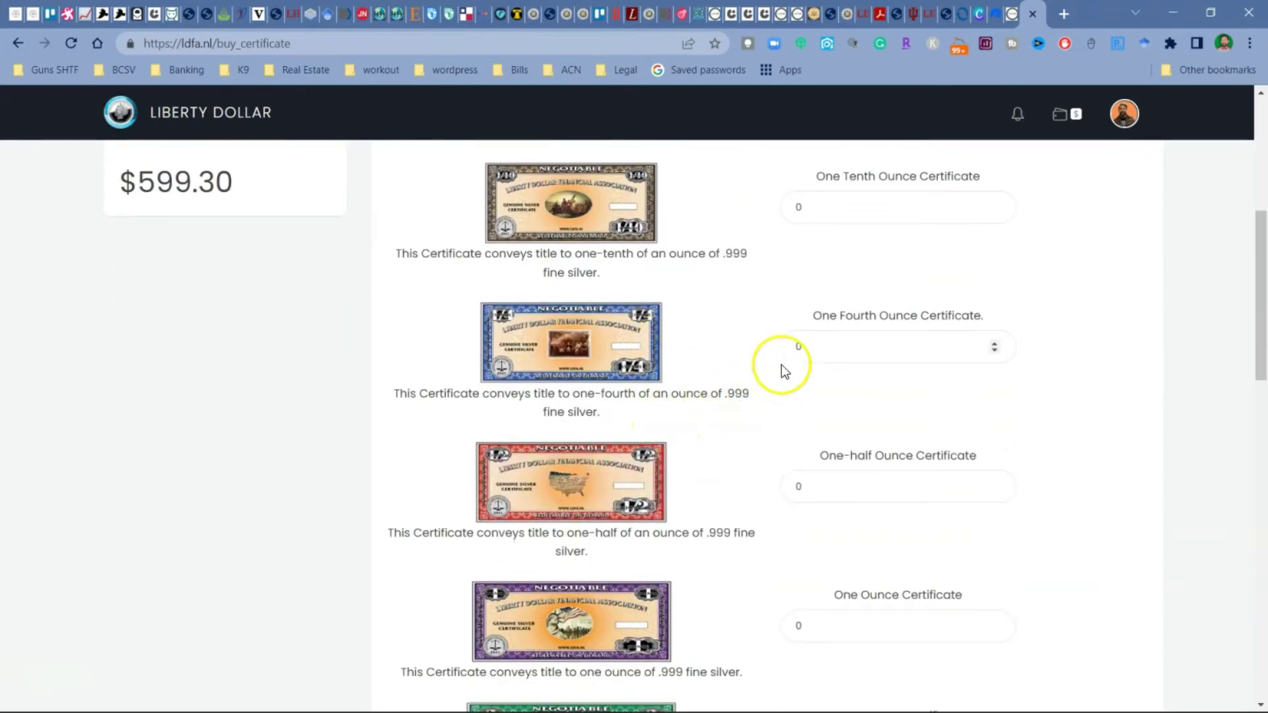
Step: Order 5 one-tenth, 2 one-fourth, 1 one-half and 1 one-ounce certificates, totalling 62.93
click(843, 196)
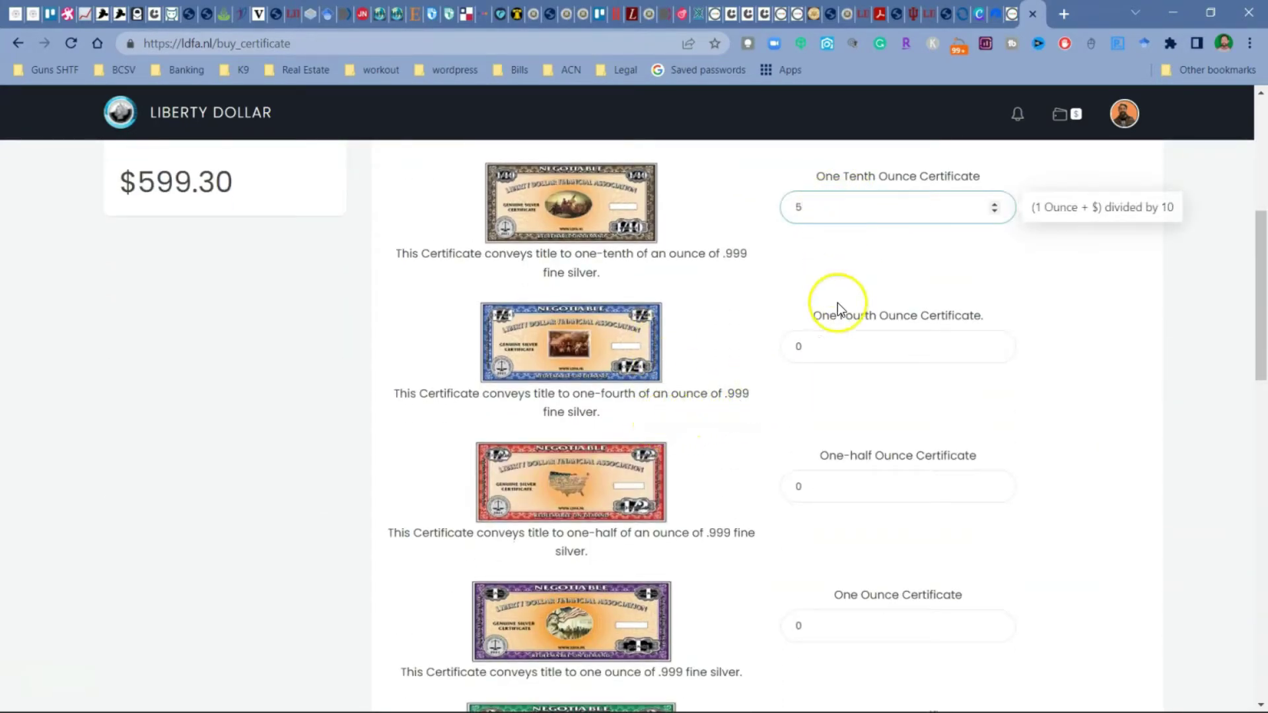
click(855, 346)
text(2)
click(785, 346)
key(Delete)
click(898, 358)
scroll(898, 358, down, 3)
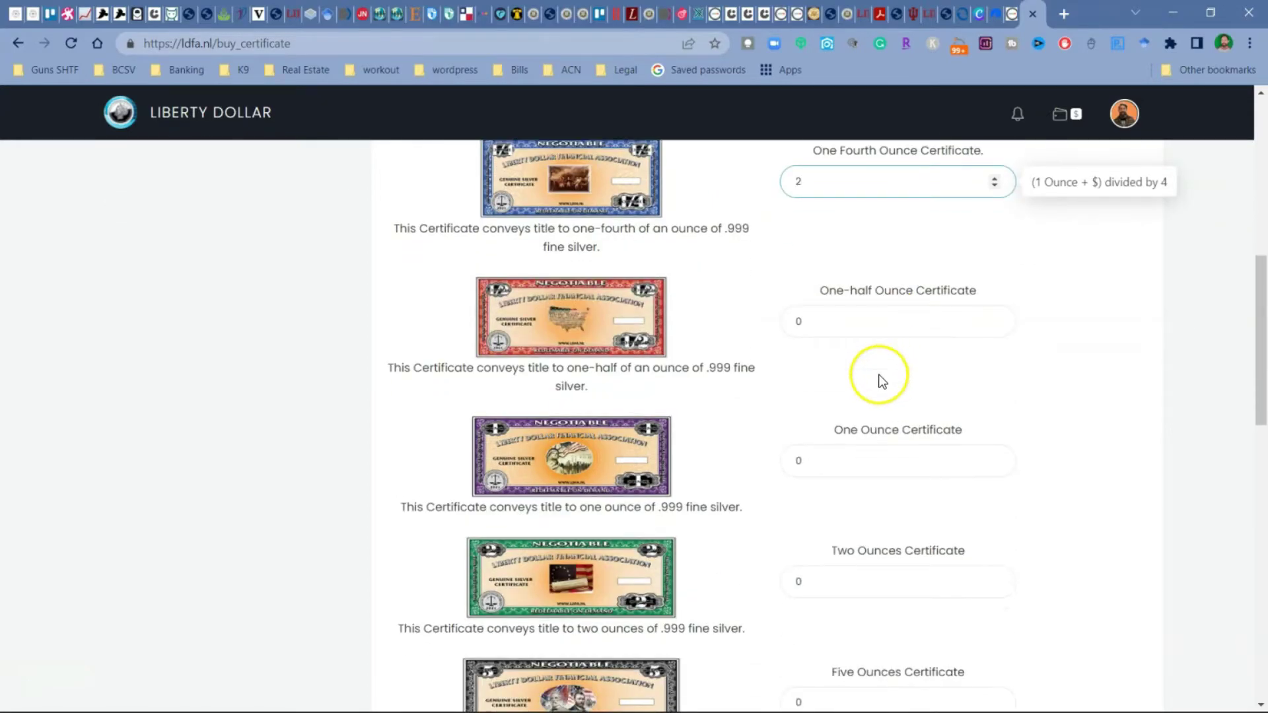
click(842, 327)
text(1)
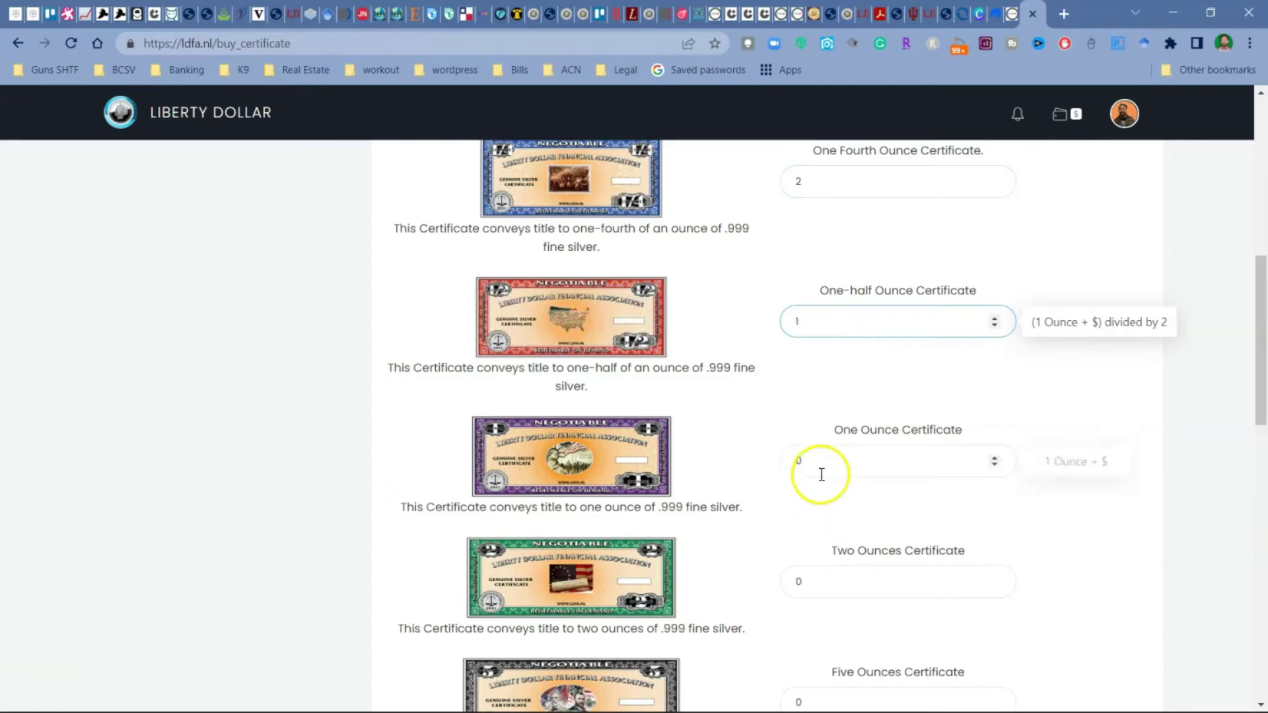
click(994, 457)
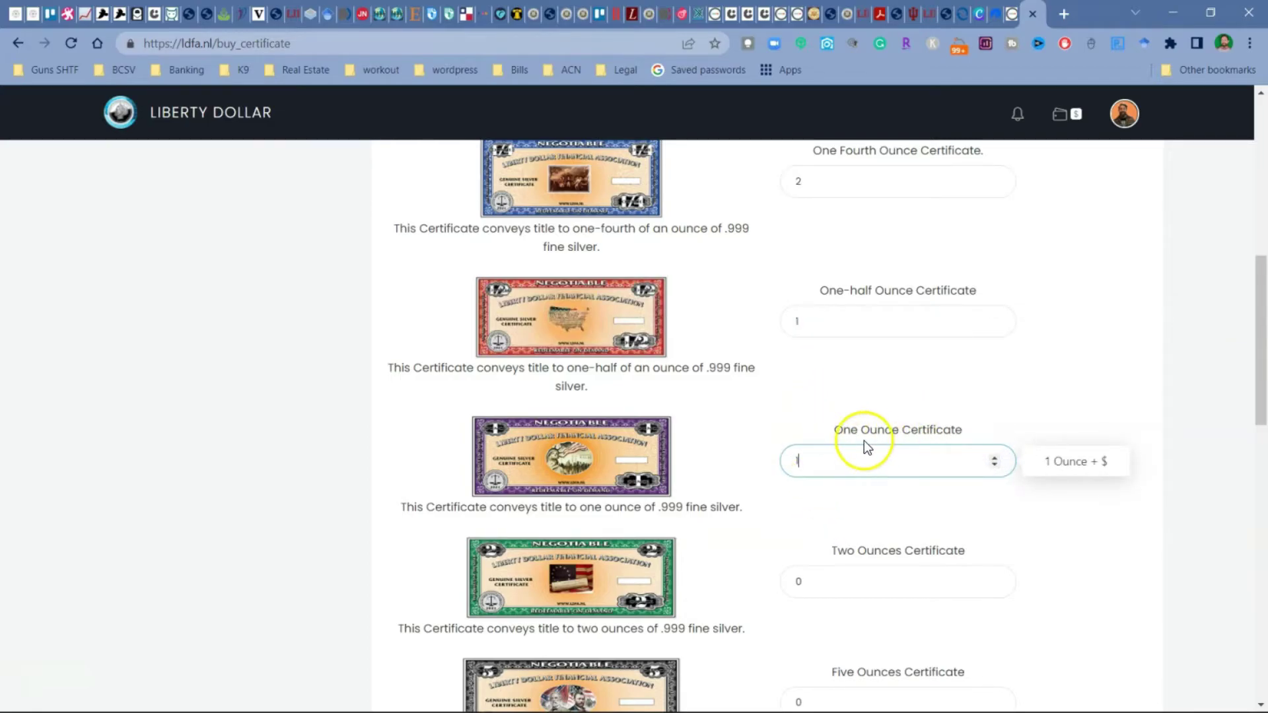
scroll(599, 457, down, 10)
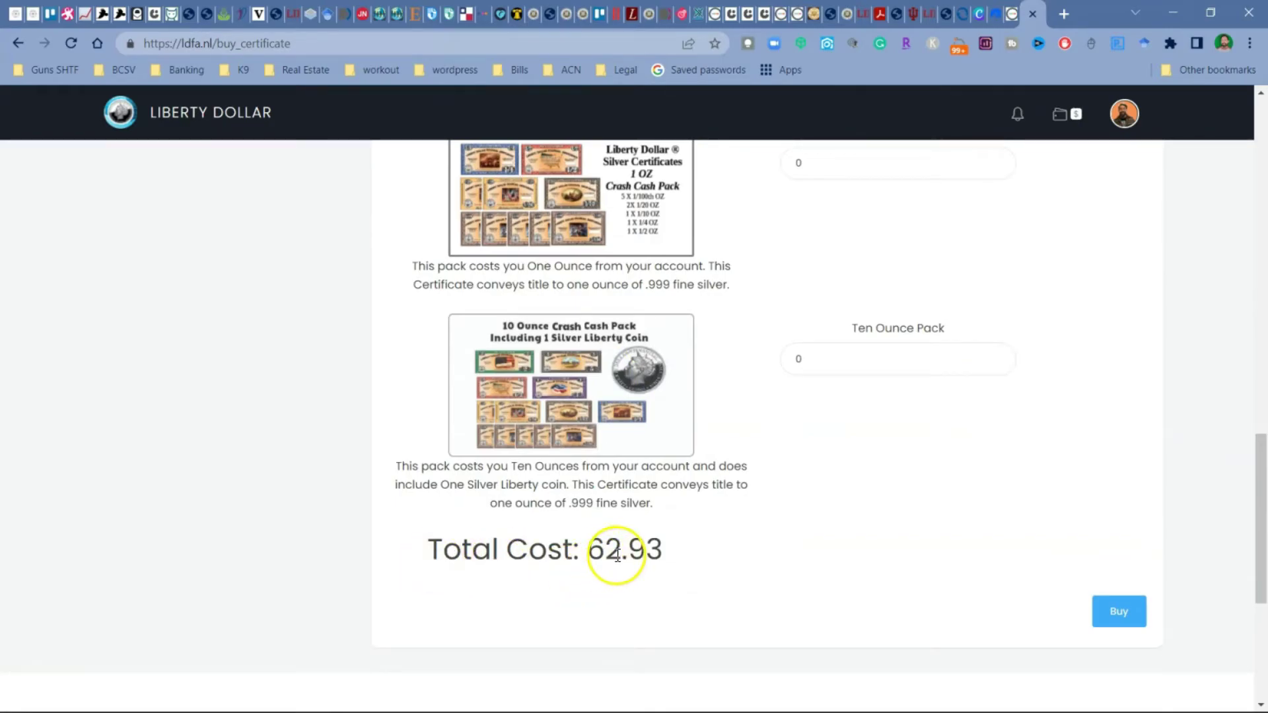
scroll(347, 497, up, 10)
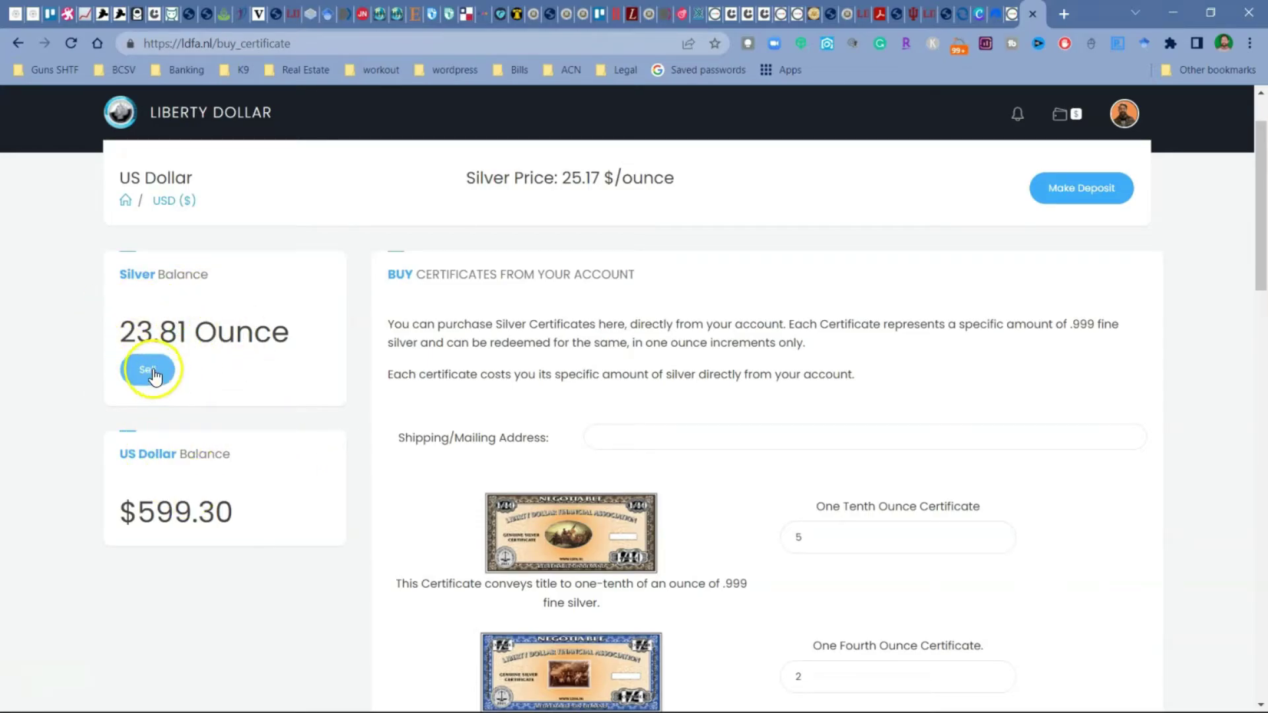
Step: Open the Pay Bills check-printing form and scroll down to its billing options
scroll(915, 325, up, 1)
mouse_move(448, 184)
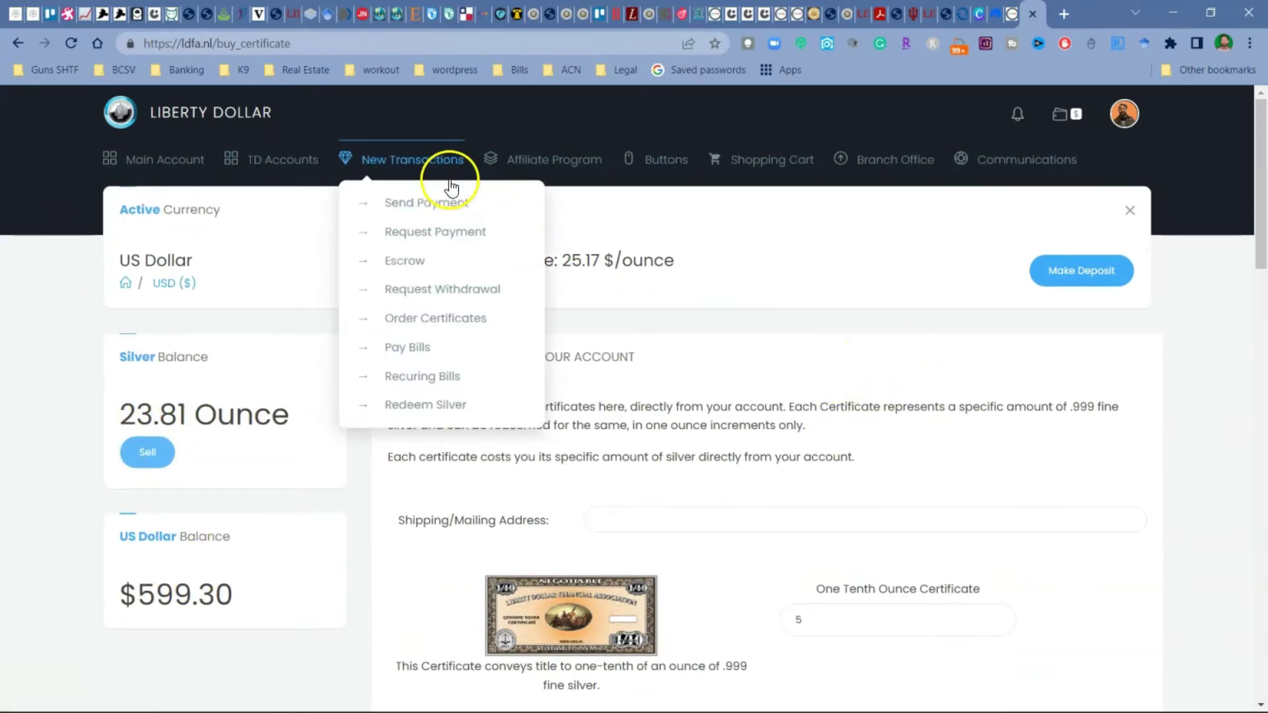
click(411, 348)
scroll(477, 361, down, 1)
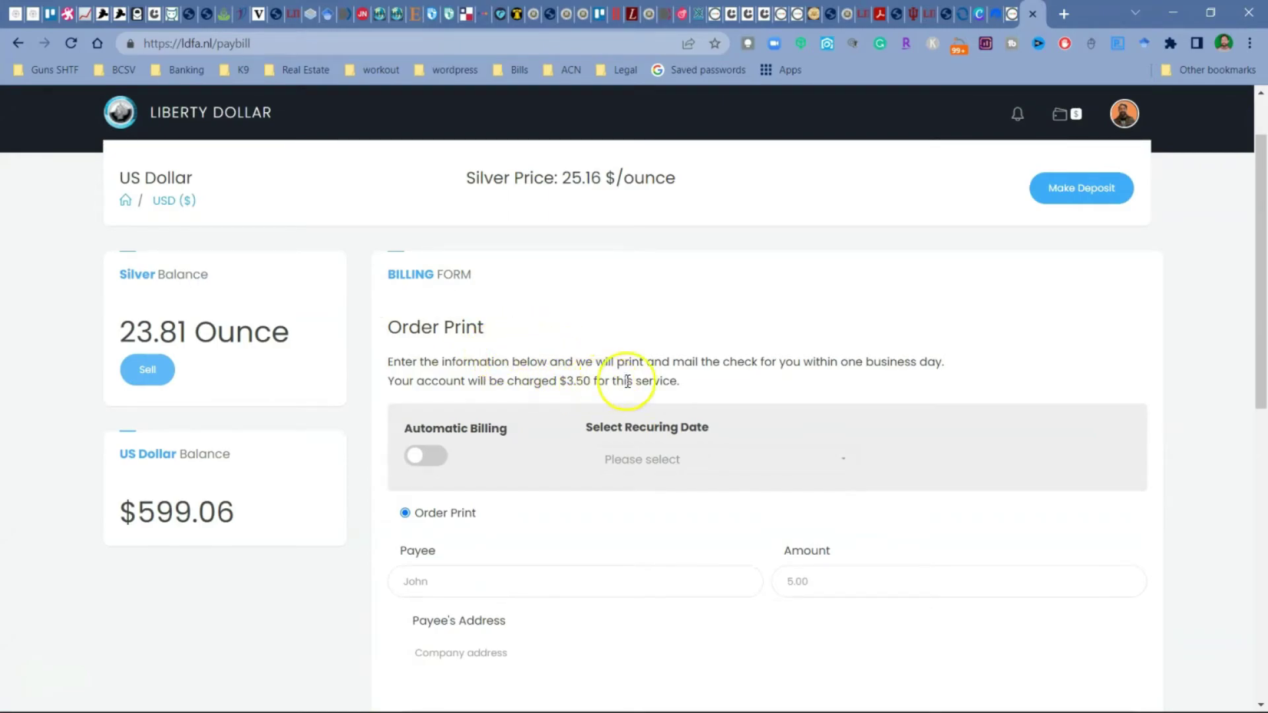
scroll(686, 380, down, 1)
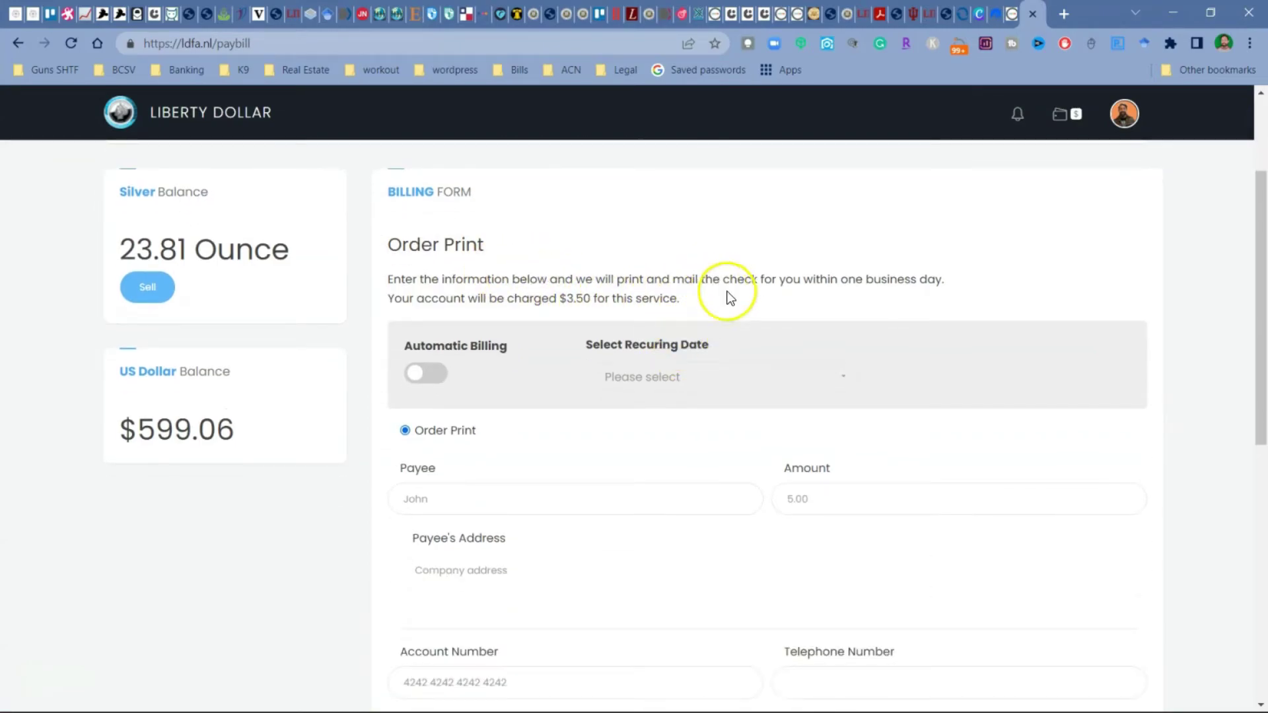
scroll(525, 304, down, 1)
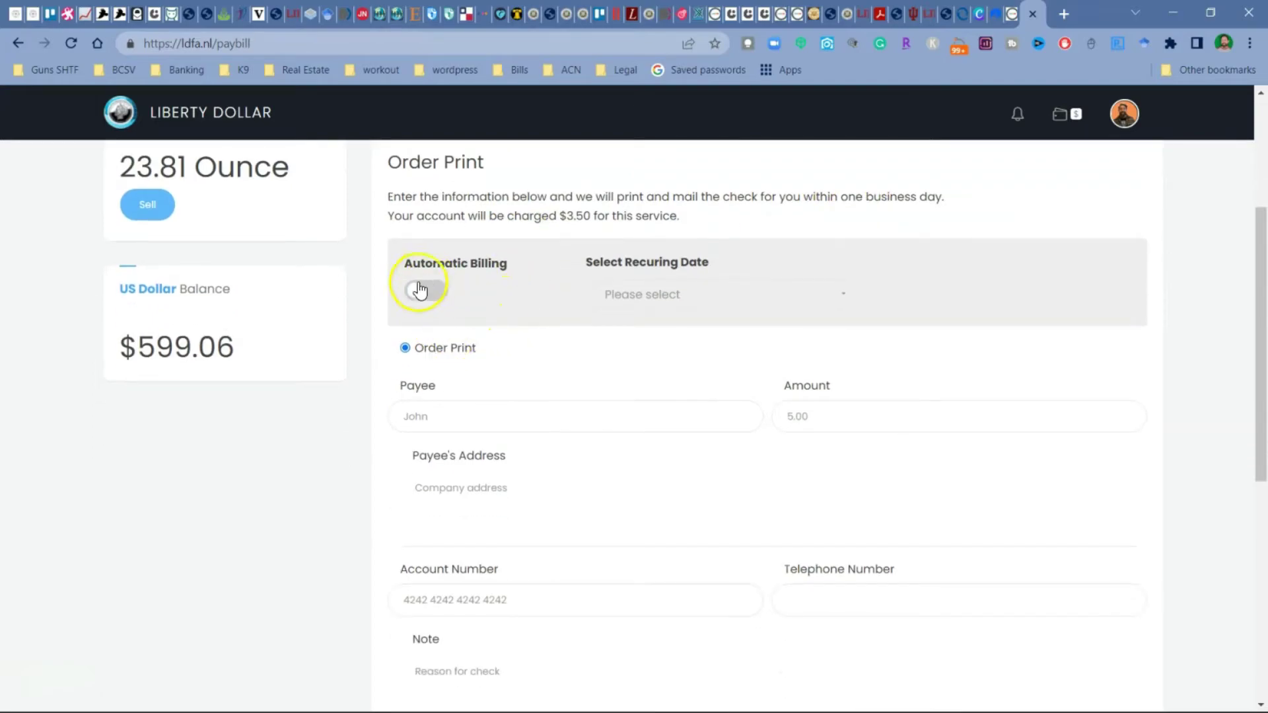
Step: Turn on automatic billing, set the recurring date to the 10th of each month, and submit Create Check
click(416, 293)
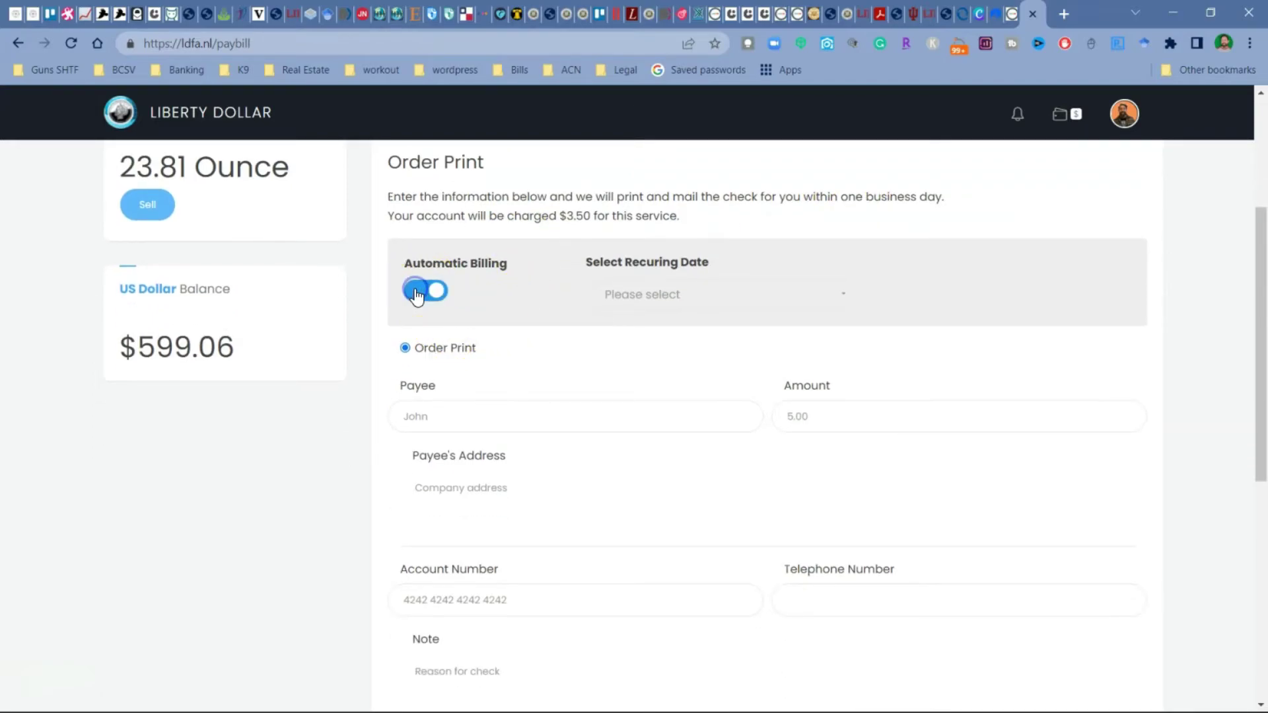
click(651, 296)
click(663, 224)
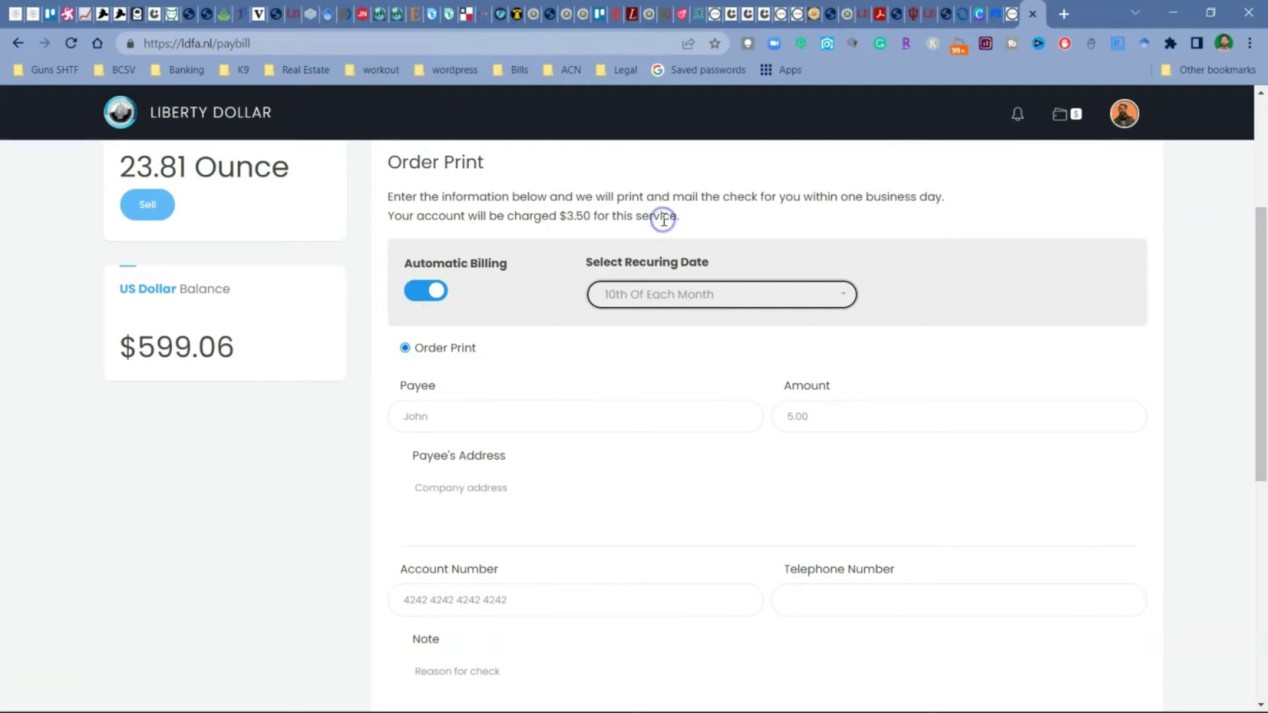
scroll(588, 376, down, 2)
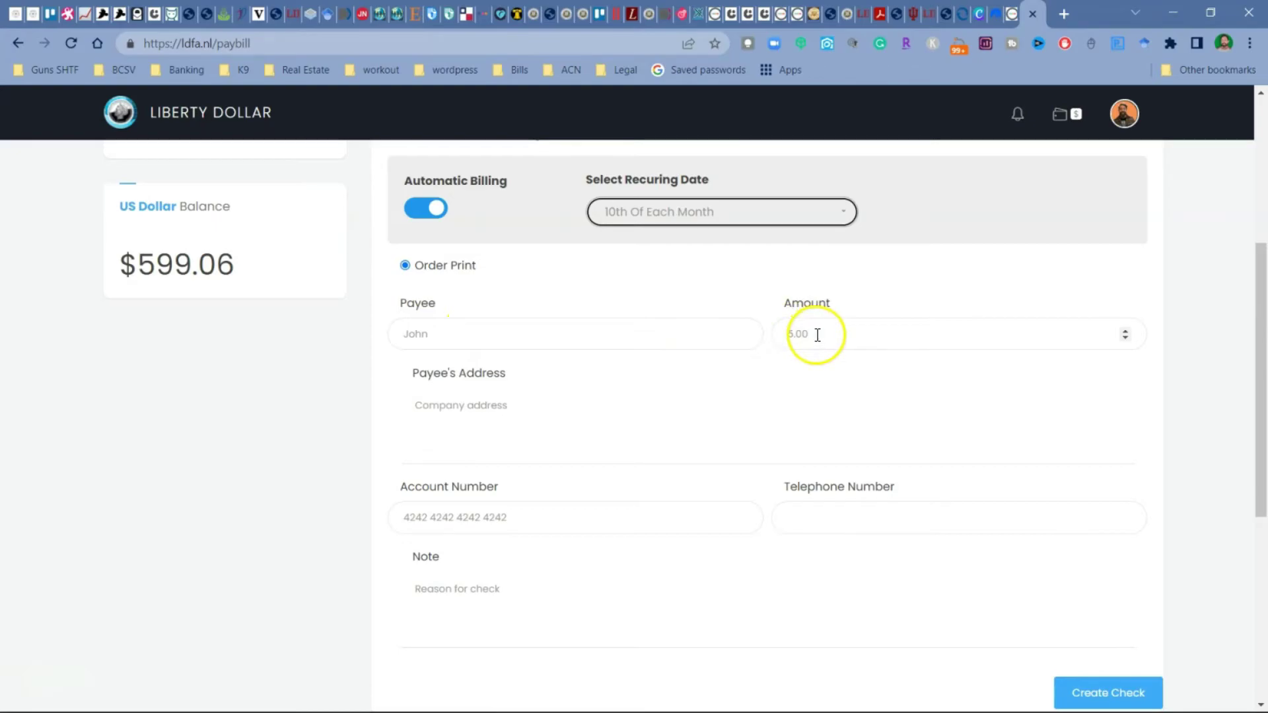
scroll(561, 476, down, 3)
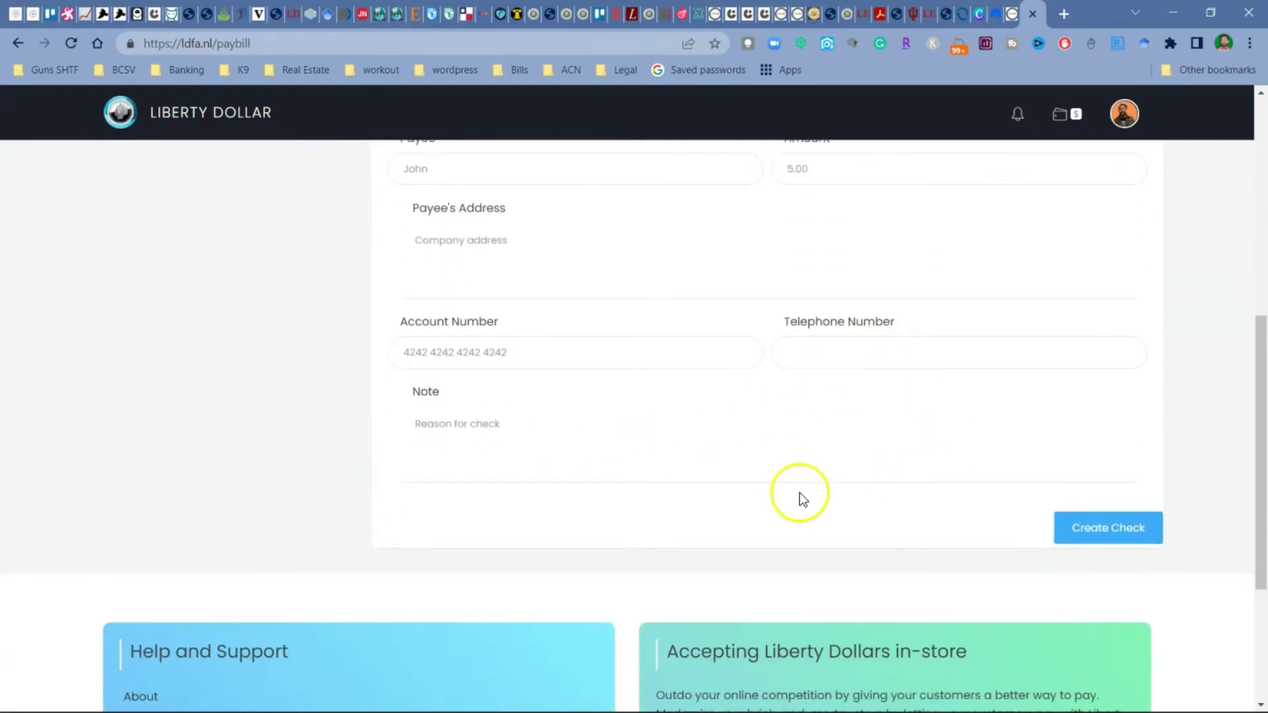
click(1117, 529)
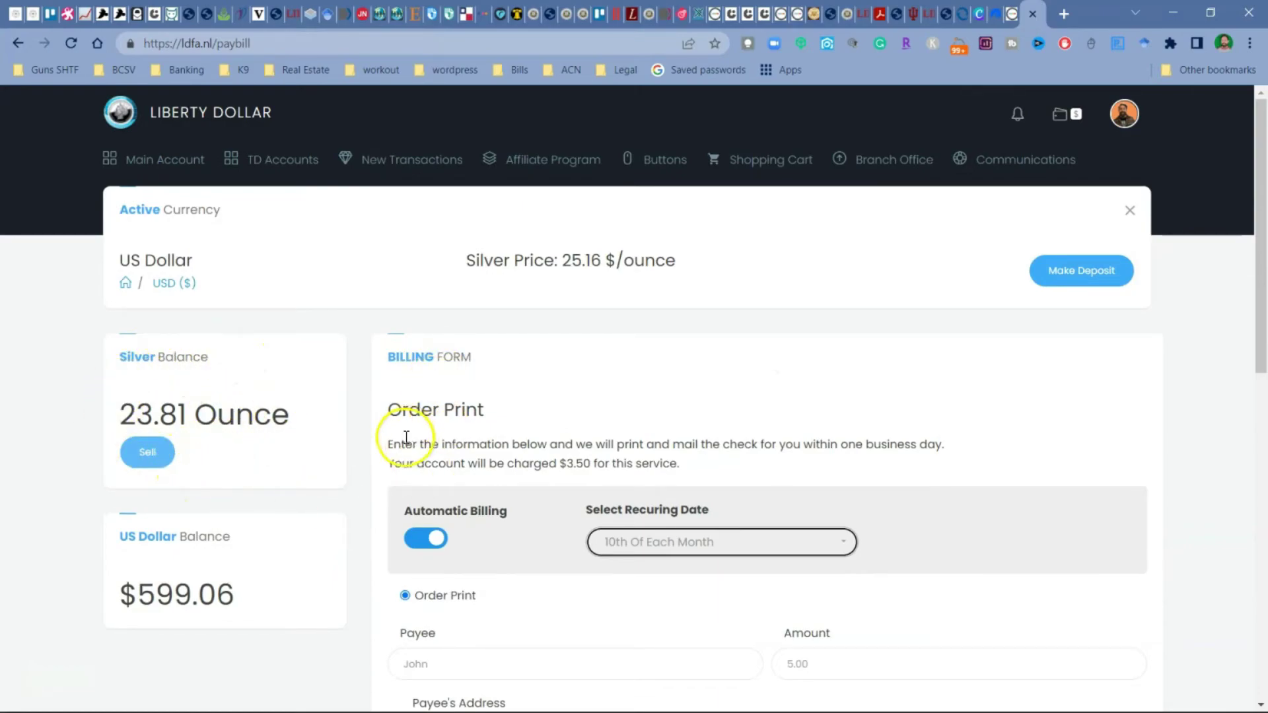
Step: Switch automatic billing off, leaving a $3.50 service charge on the form
click(426, 550)
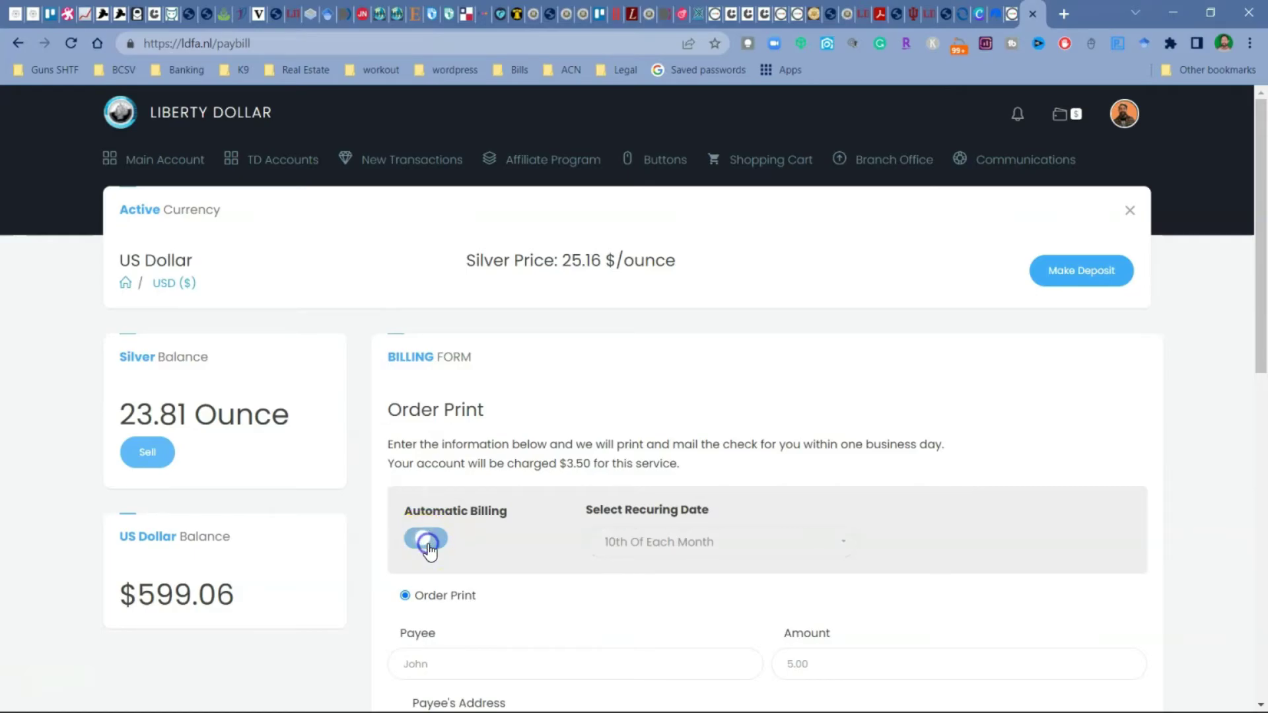
scroll(455, 479, down, 3)
click(429, 378)
click(432, 384)
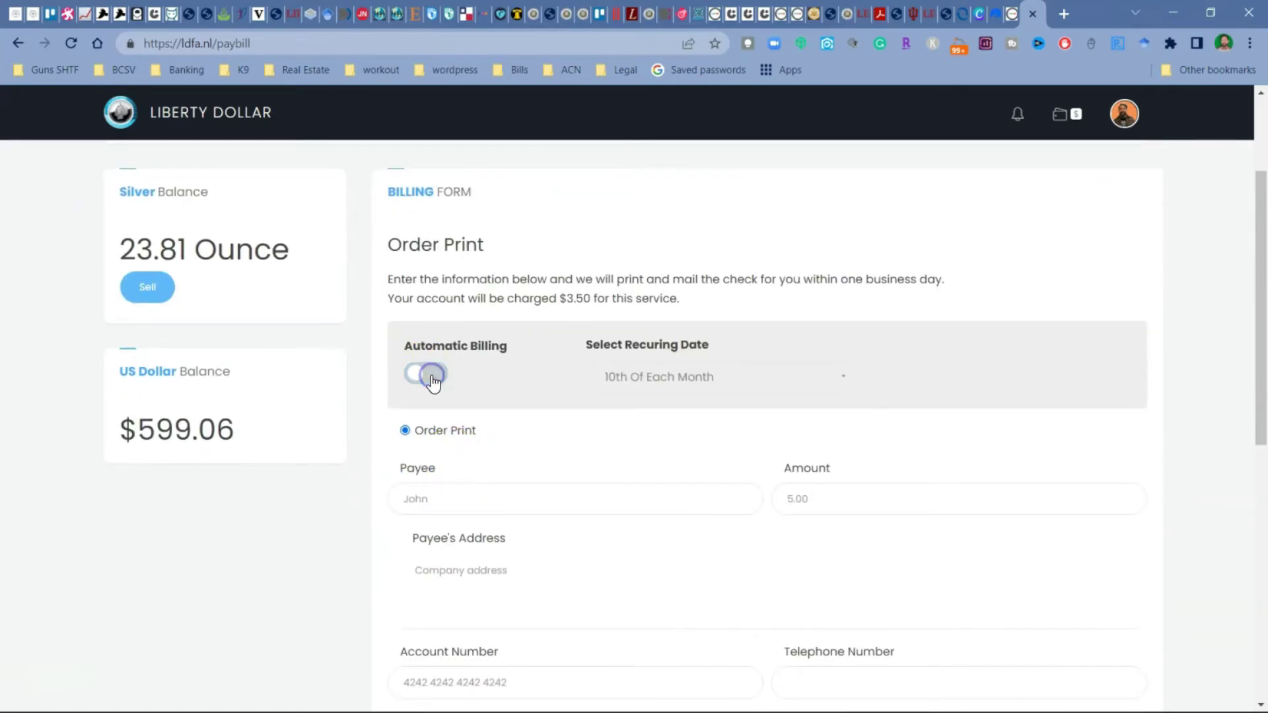
scroll(554, 341, down, 1)
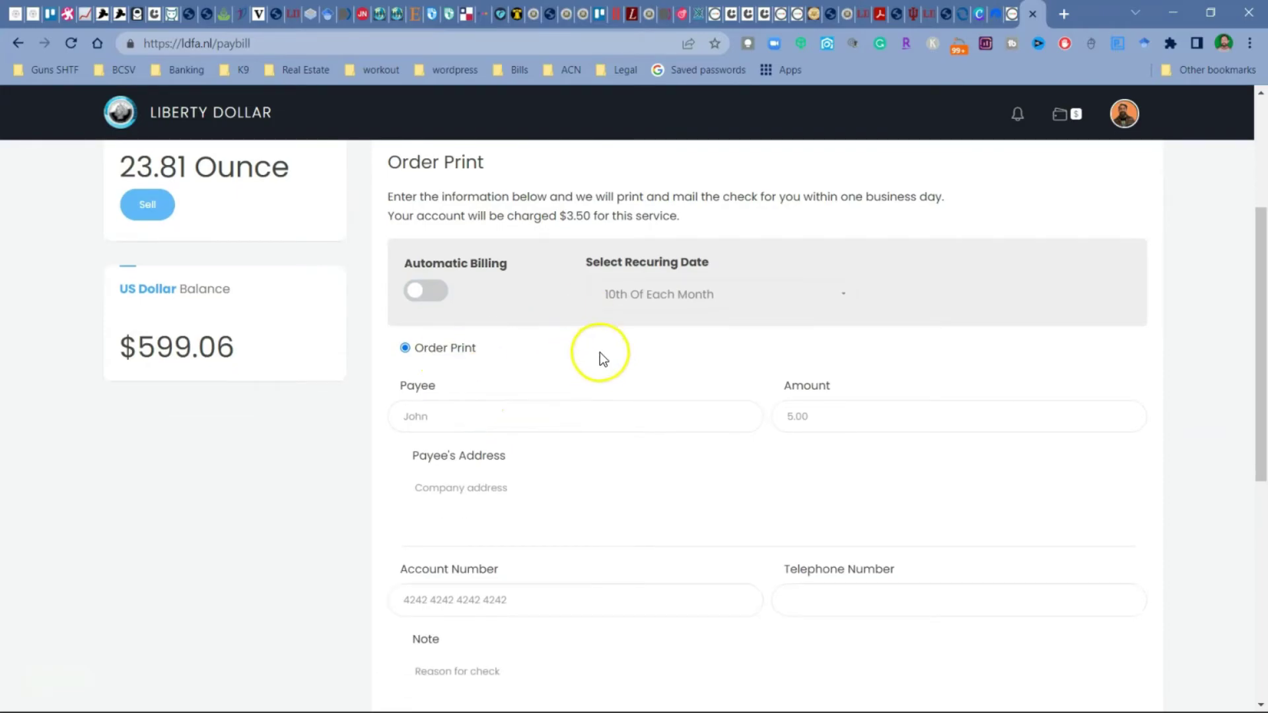
scroll(502, 449, down, 2)
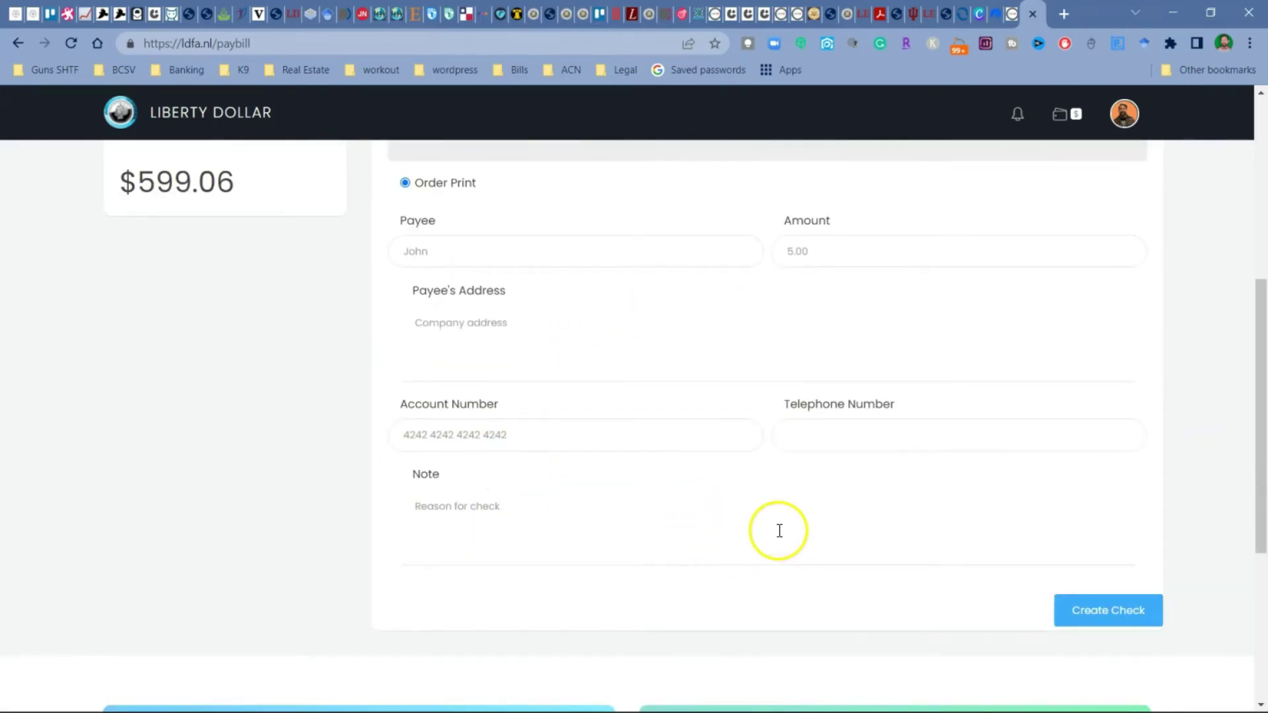
scroll(547, 458, up, 3)
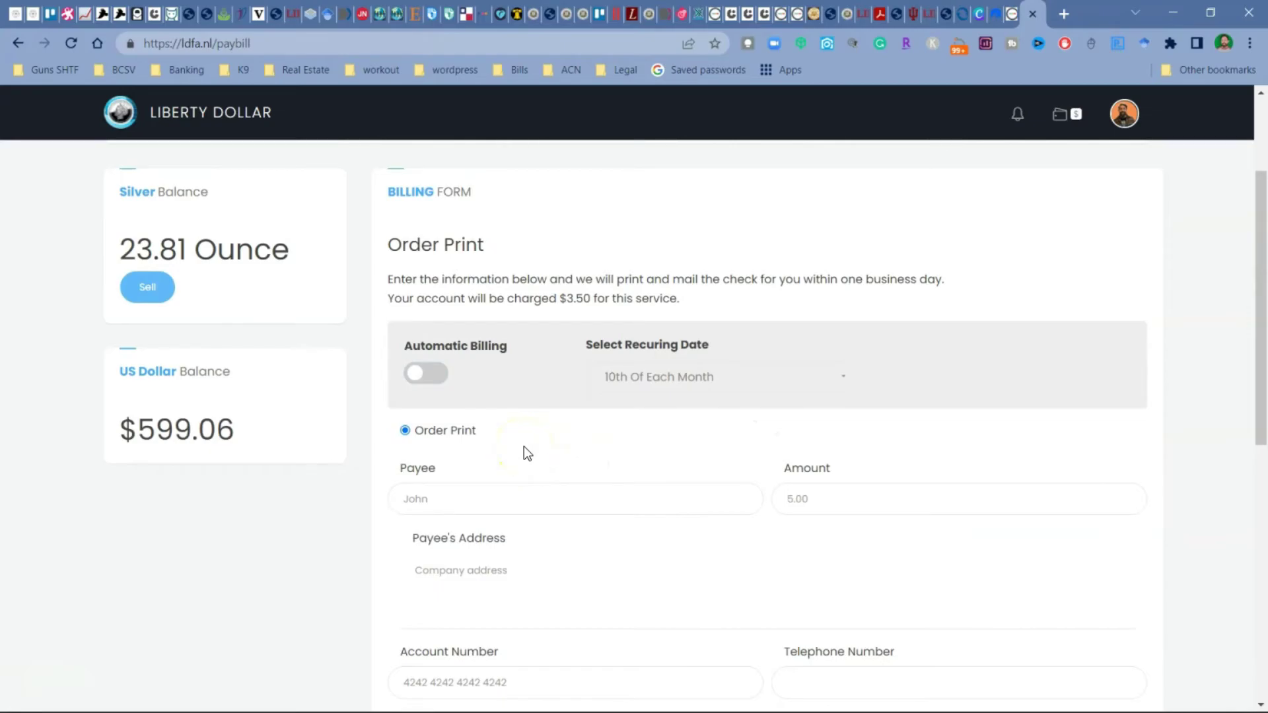
scroll(525, 446, up, 2)
Step: Go to New Transactions > Recuring Bills to view the empty My Bill Checks list
mouse_move(411, 159)
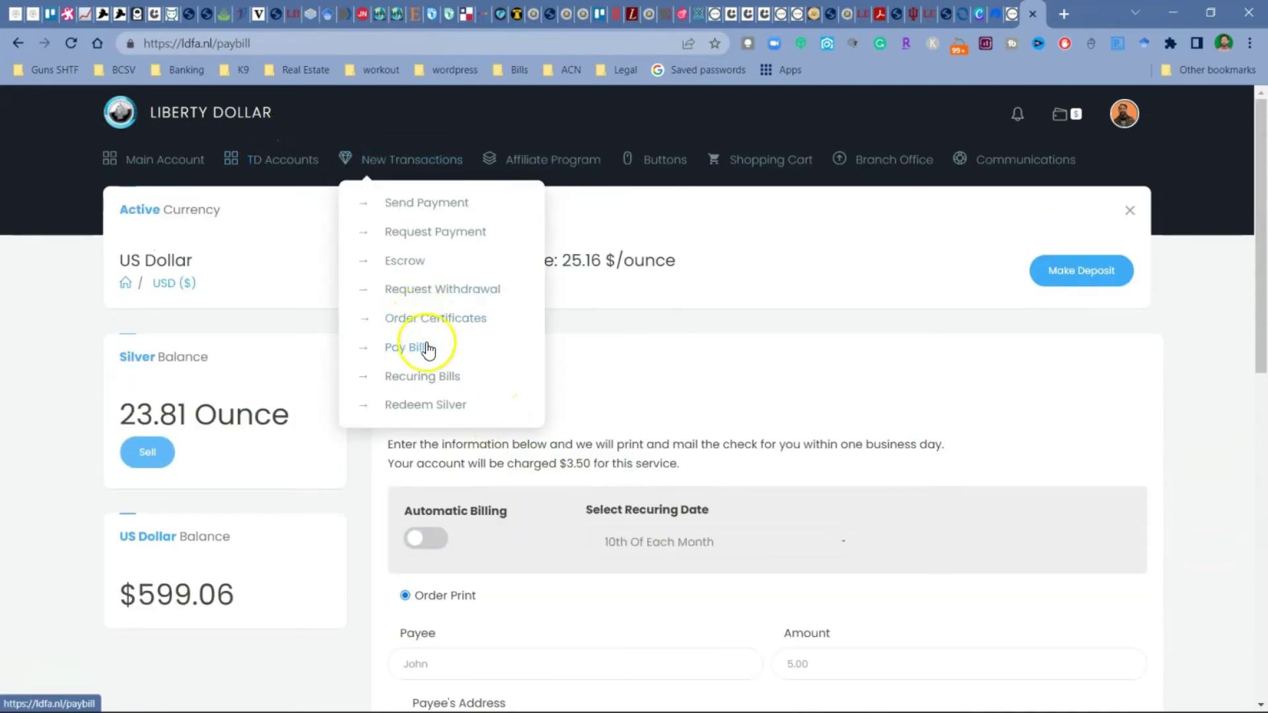
click(435, 378)
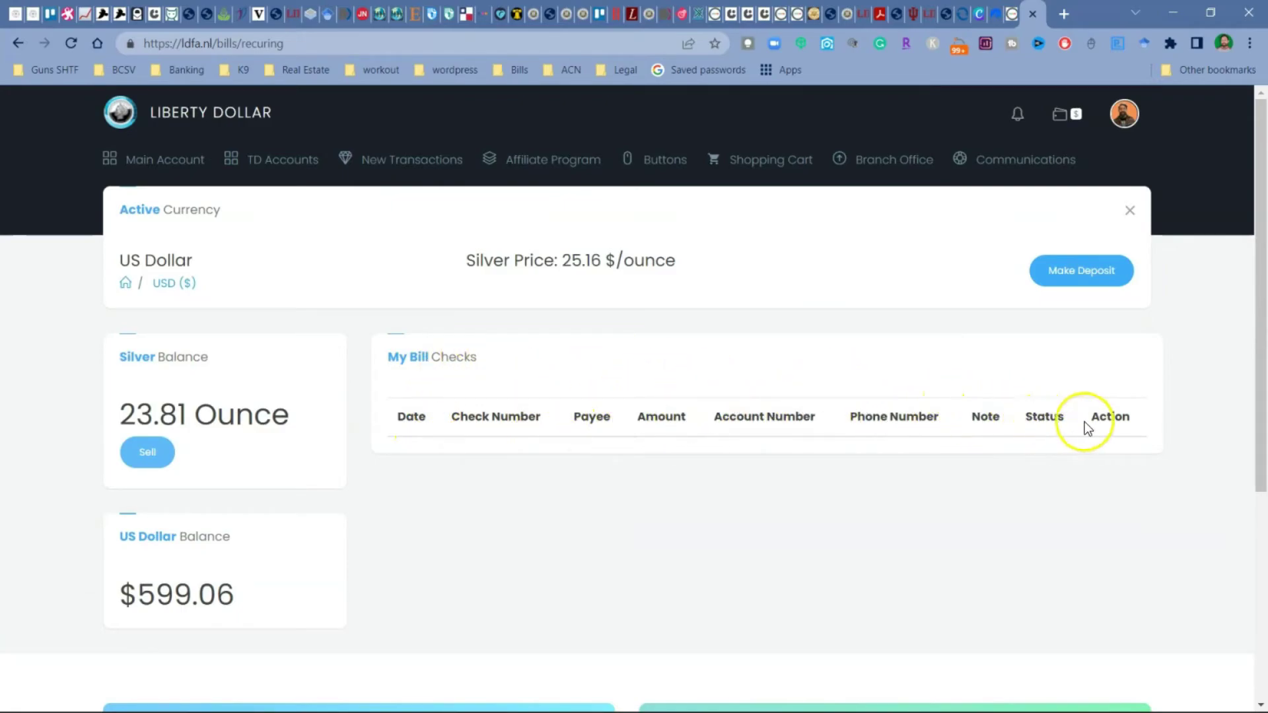
mouse_move(396, 161)
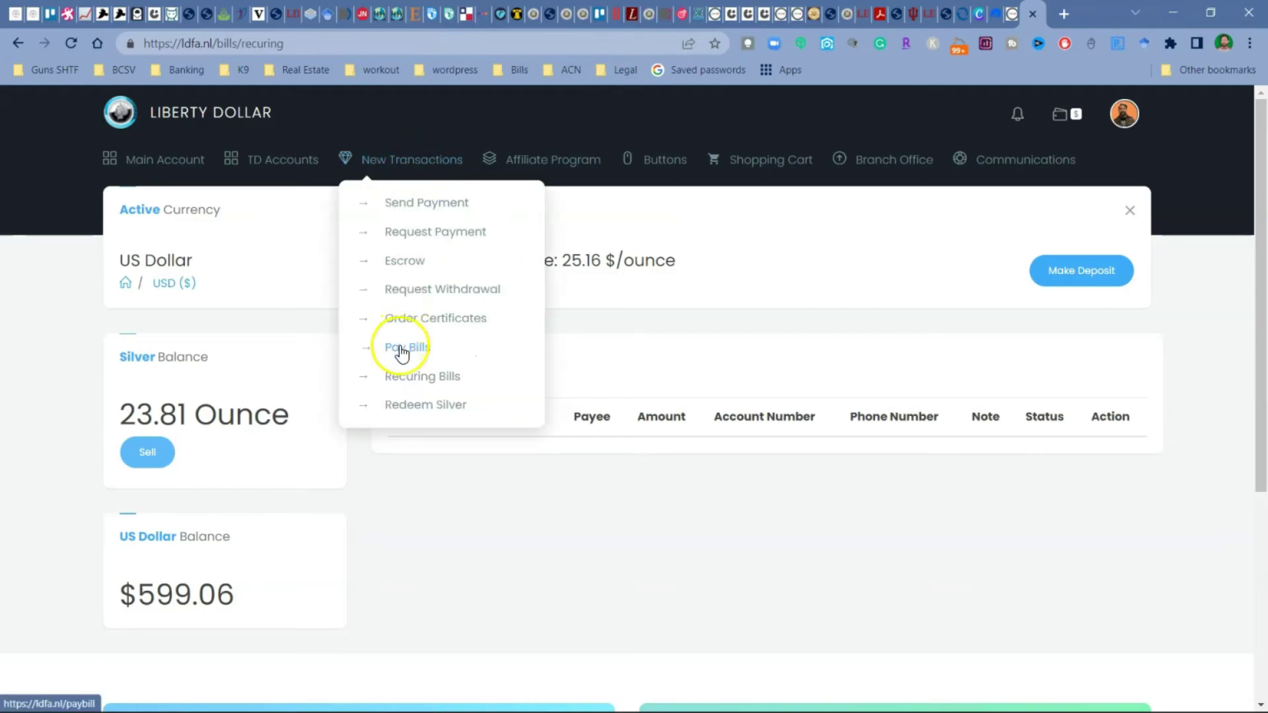
Step: Open the Redeem Silver page and set the second Liberty Card quantity to 2
click(398, 407)
mouse_move(399, 157)
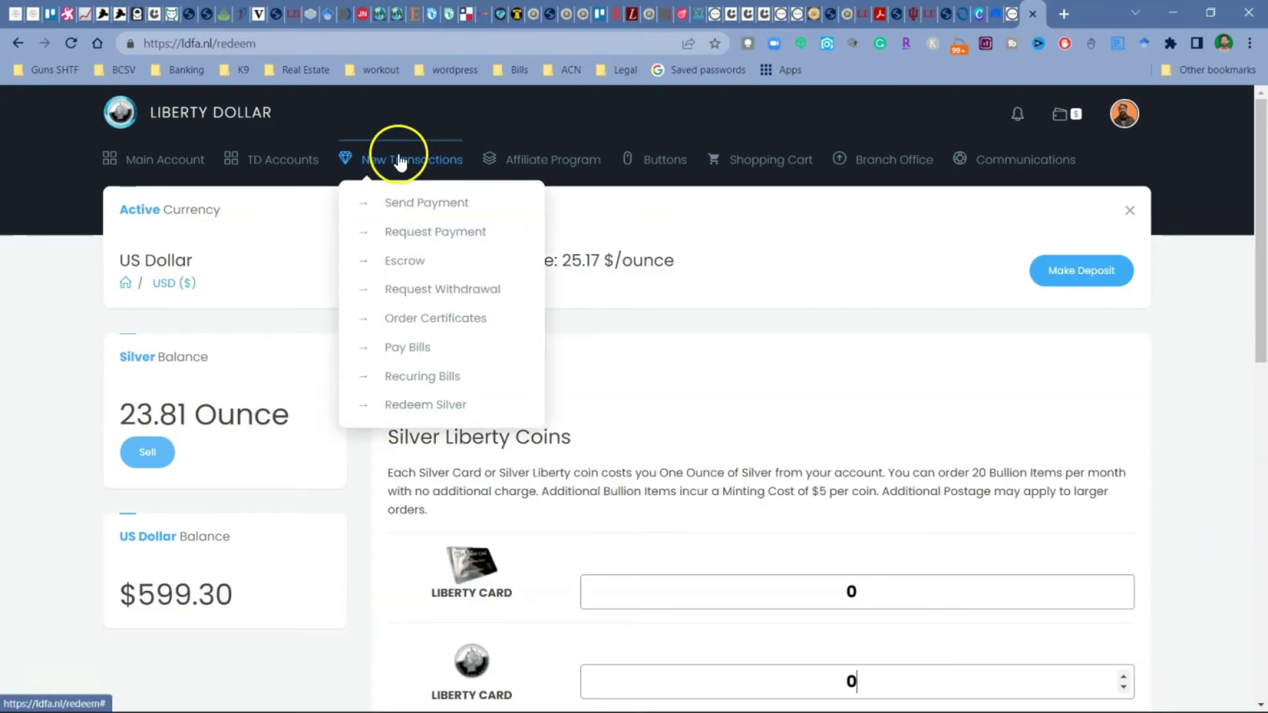
click(462, 420)
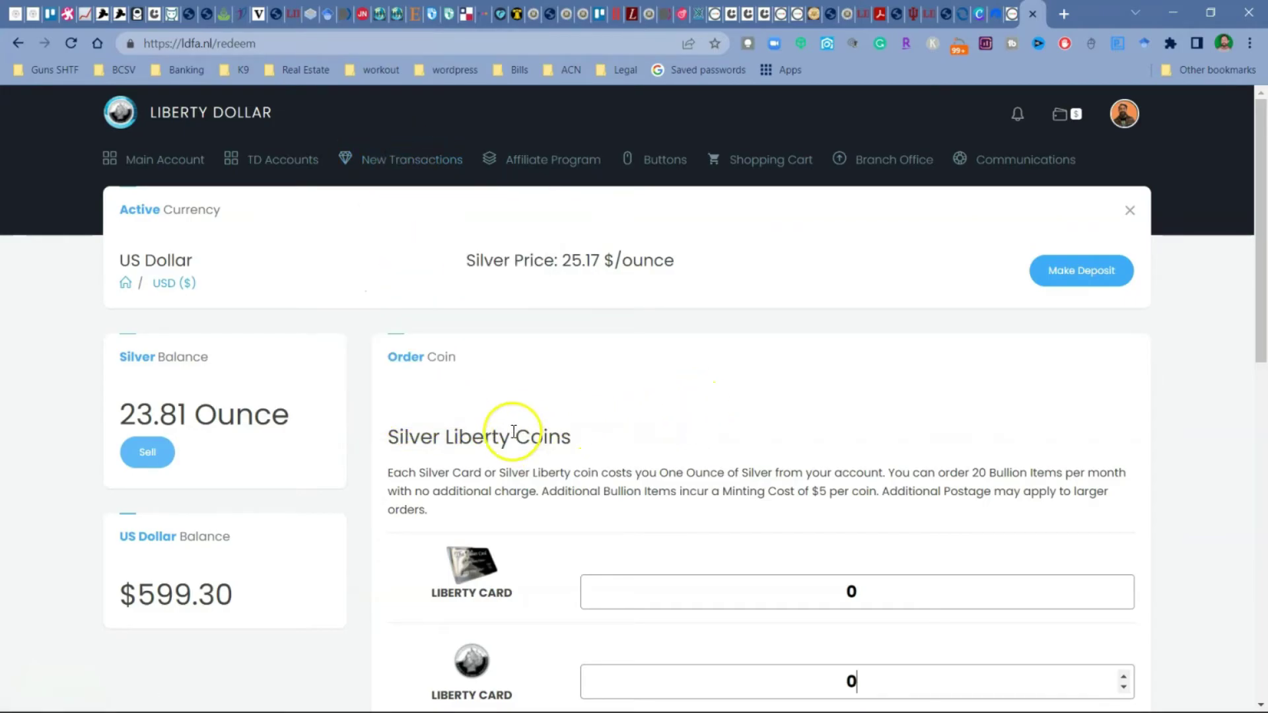
scroll(524, 419, down, 1)
scroll(502, 370, down, 1)
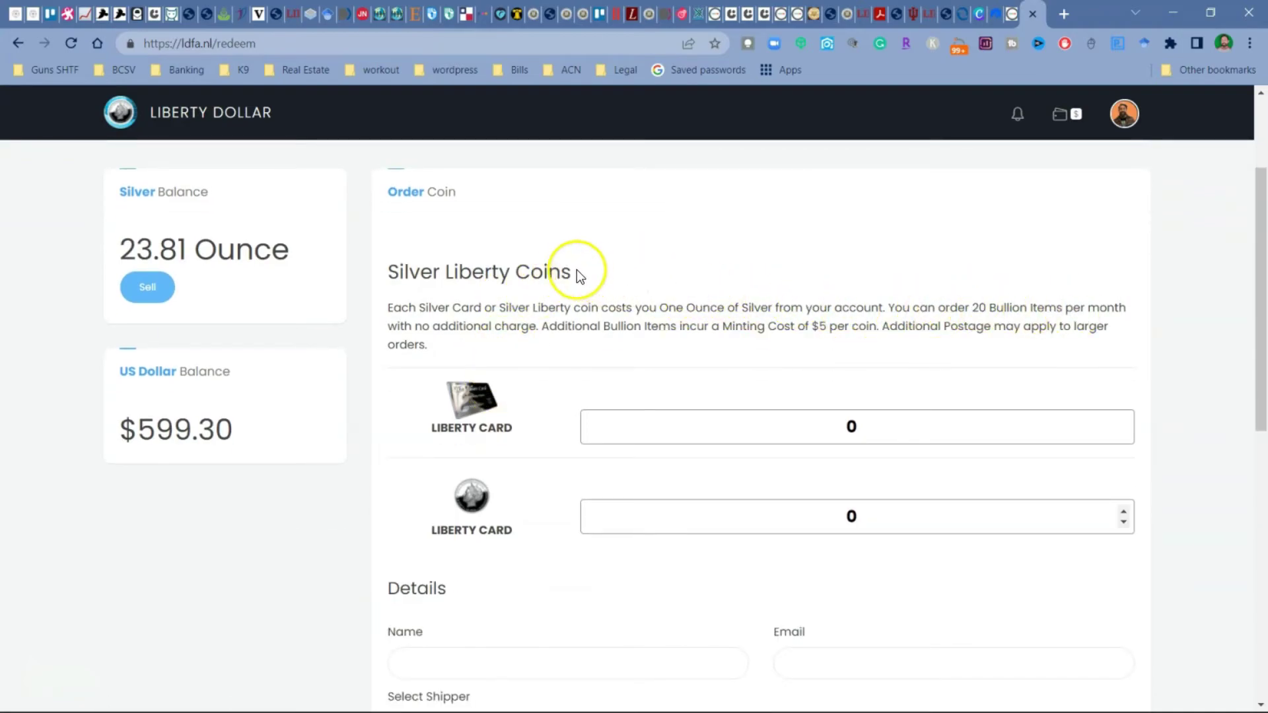
scroll(581, 272, down, 1)
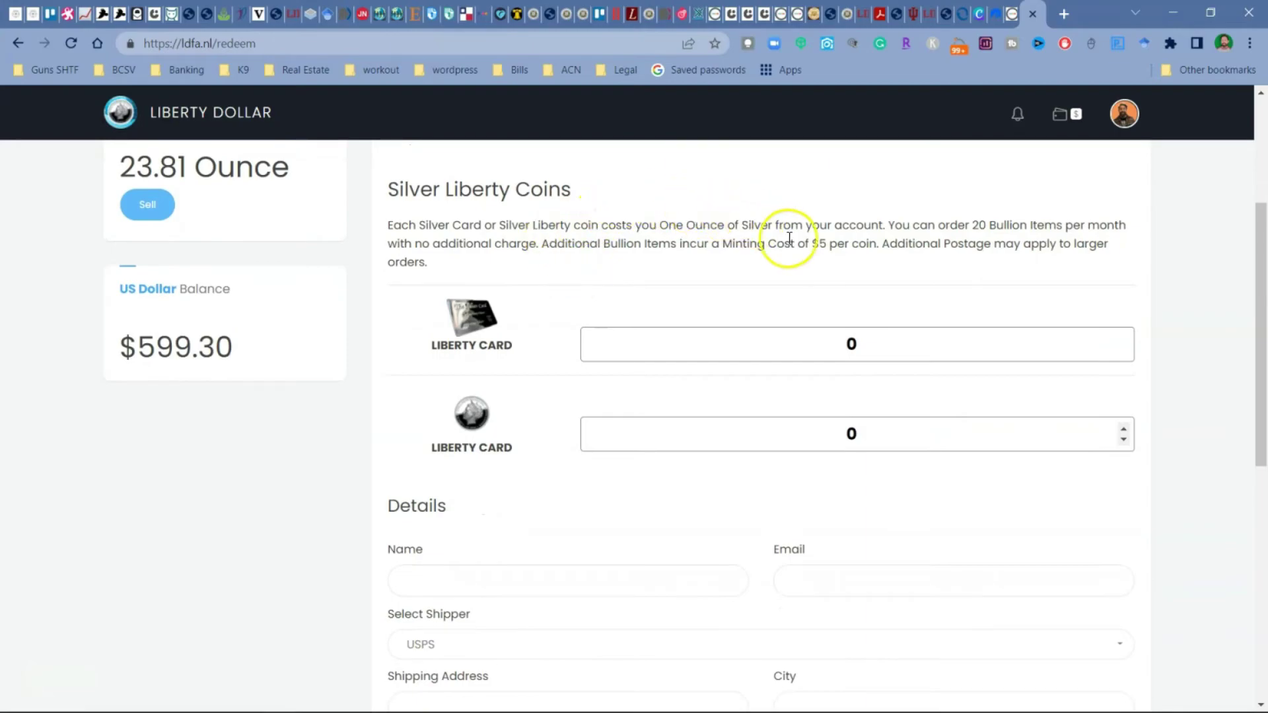
scroll(623, 247, down, 1)
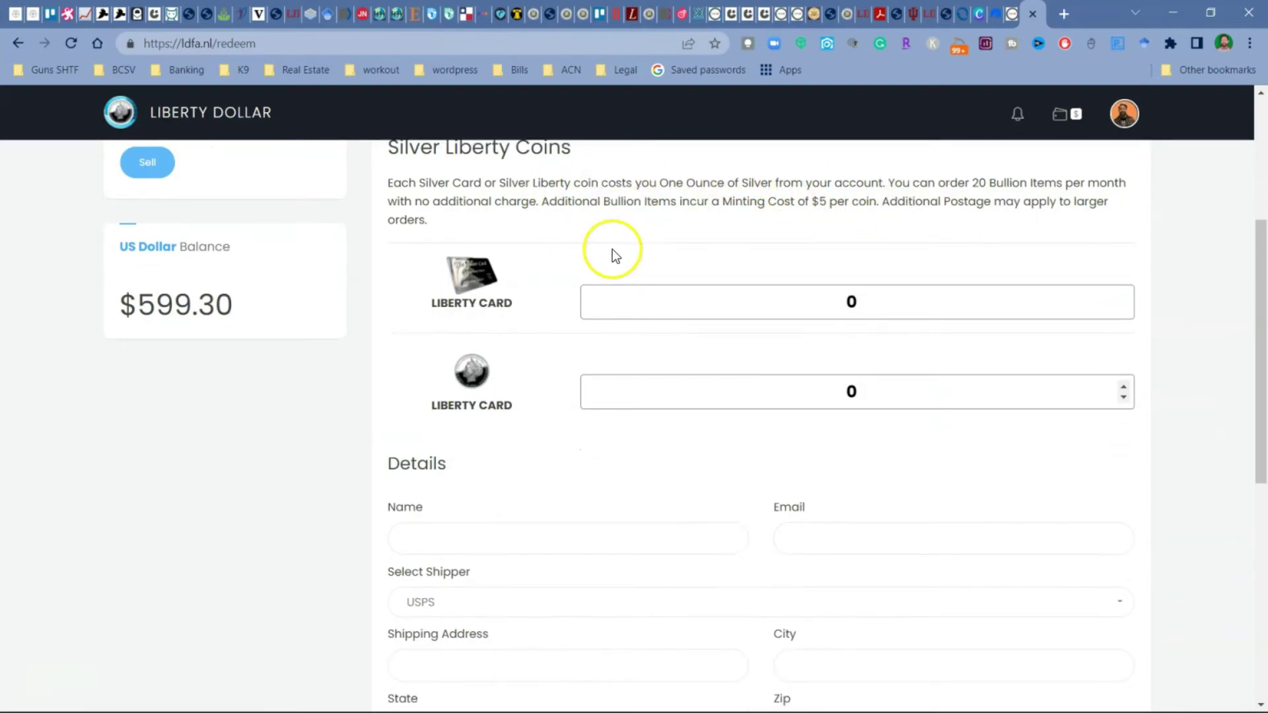
click(1124, 345)
click(1123, 345)
Step: Enter the recipient's name, email, shipping address, city, state and zip code
scroll(759, 363, down, 1)
click(558, 405)
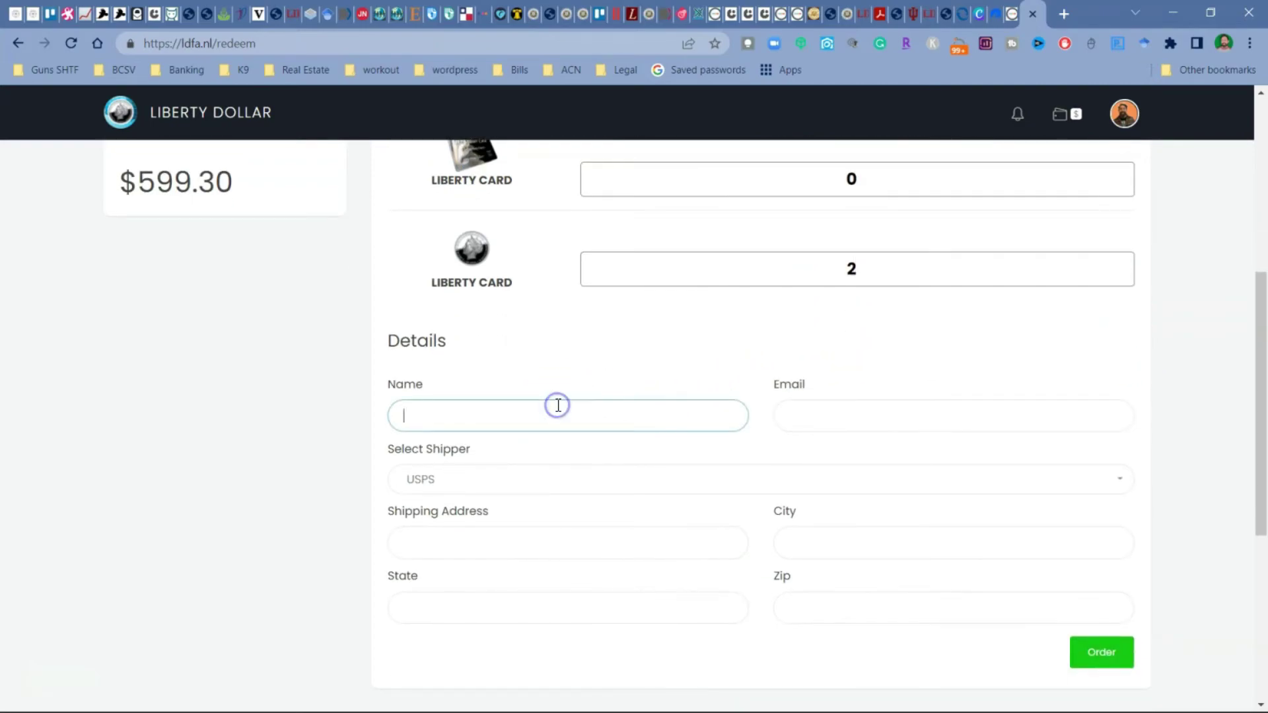
key(Tab)
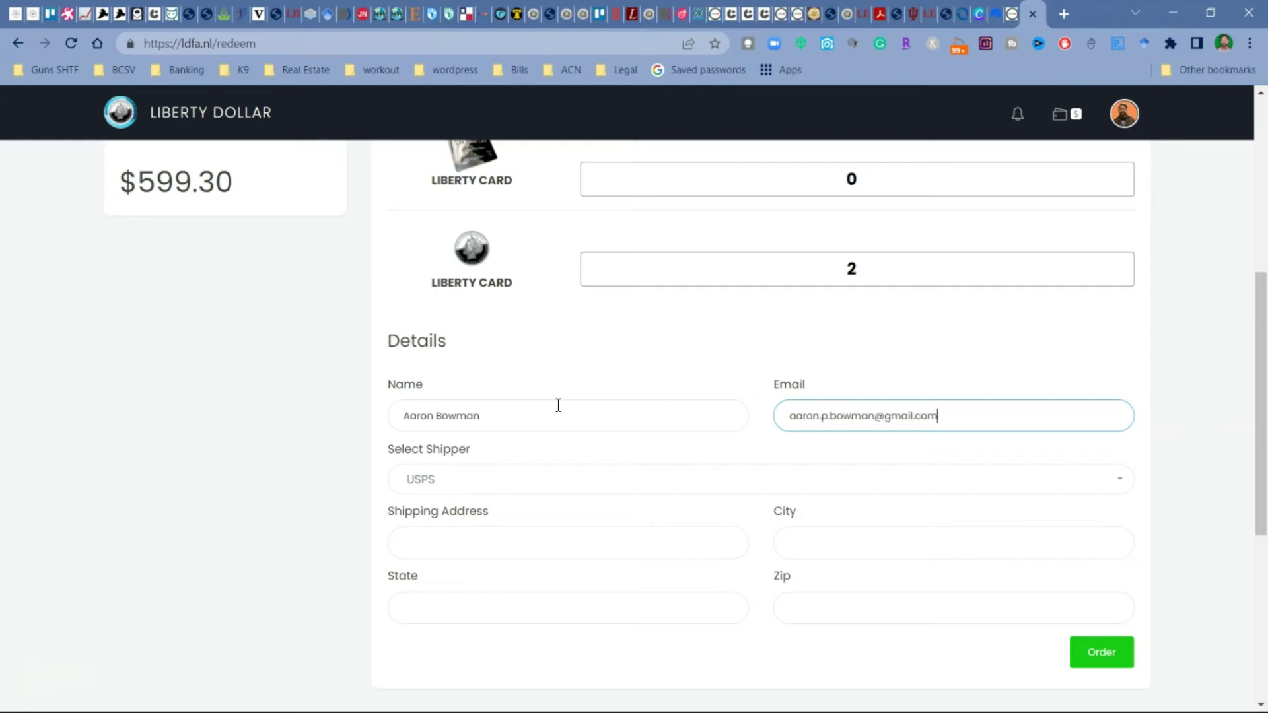
key(Tab)
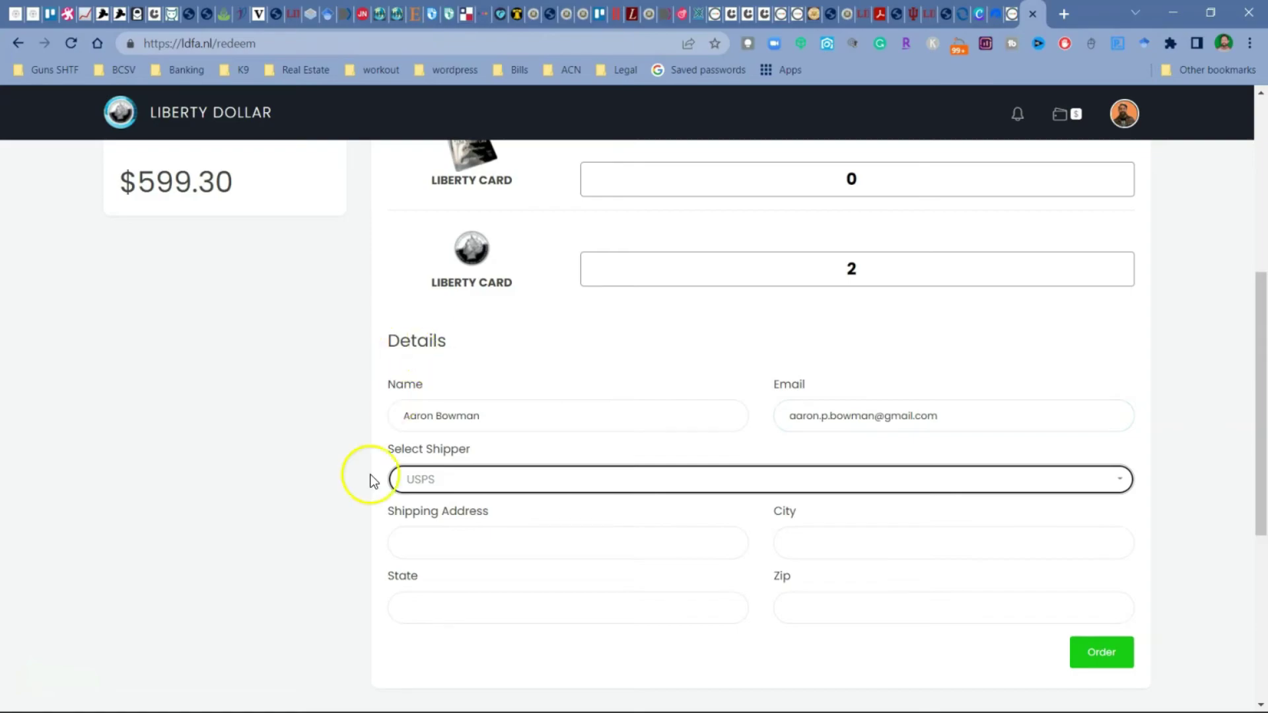
click(410, 541)
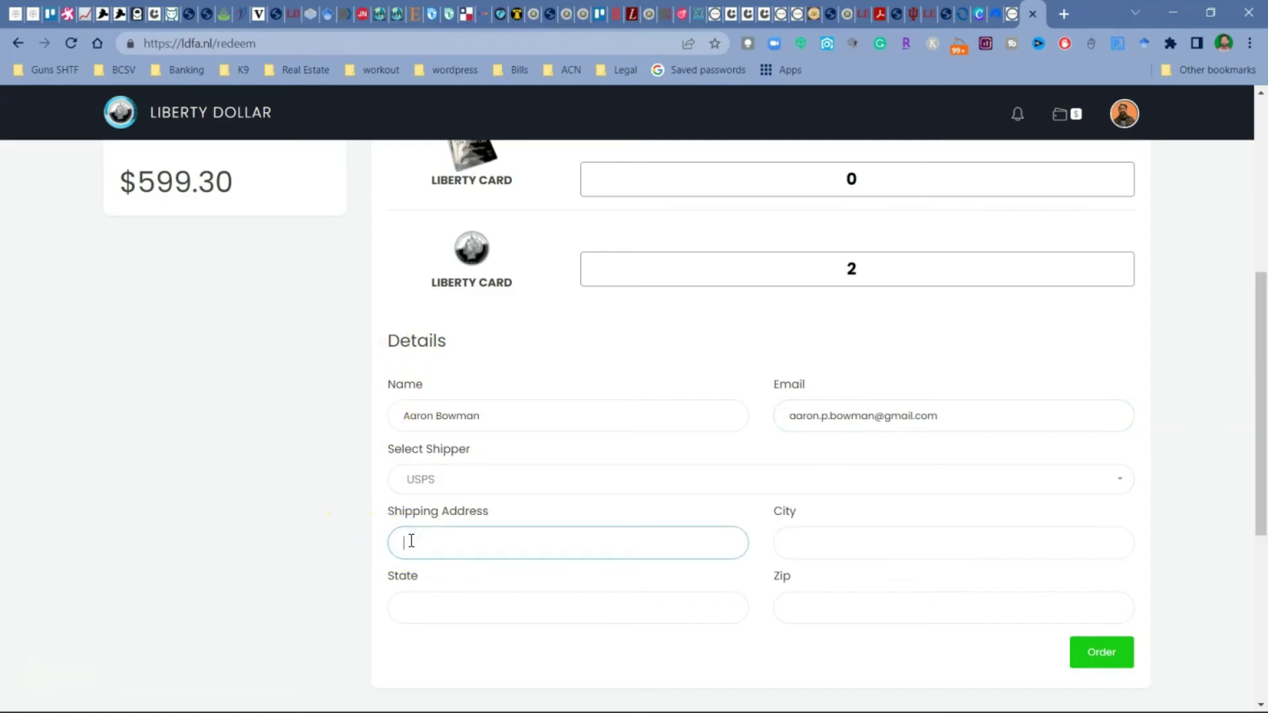
key(Tab)
key(Tab)
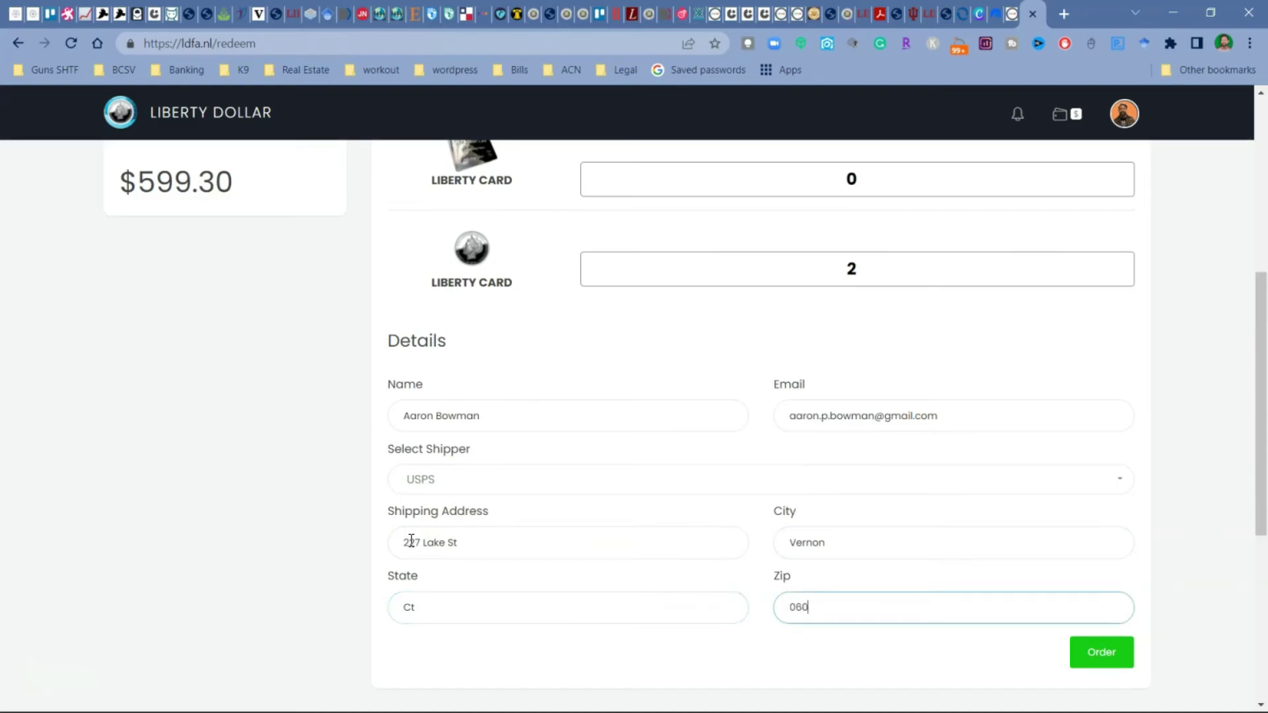
scroll(260, 618, down, 1)
scroll(552, 544, up, 3)
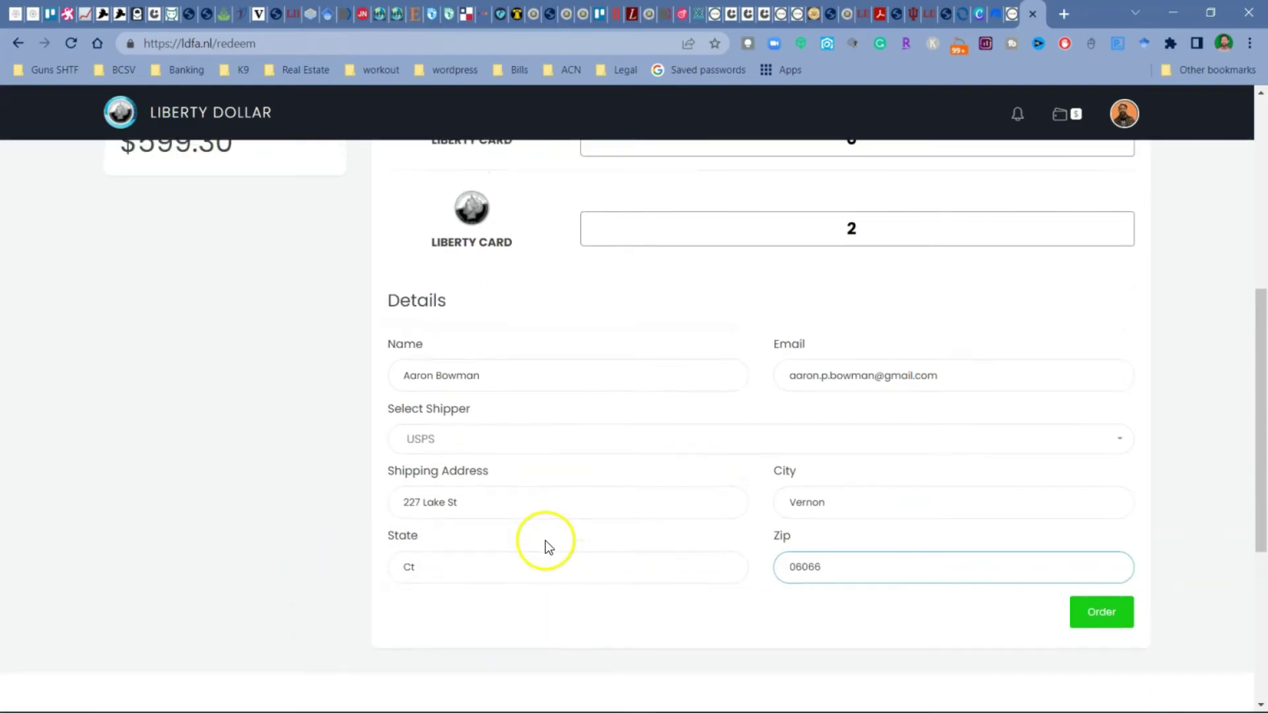
scroll(498, 397, down, 4)
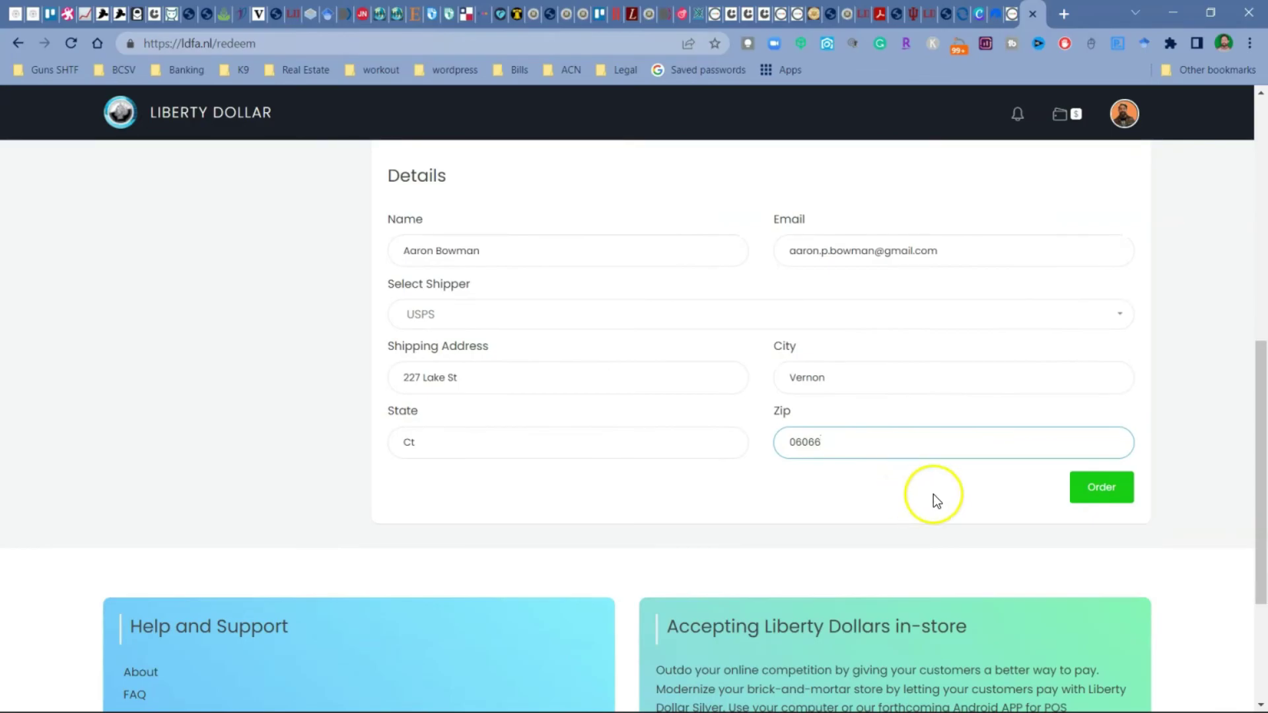
Step: Place the 2-coin order and check its Price, Total and Status in My Coin Orders
click(1102, 492)
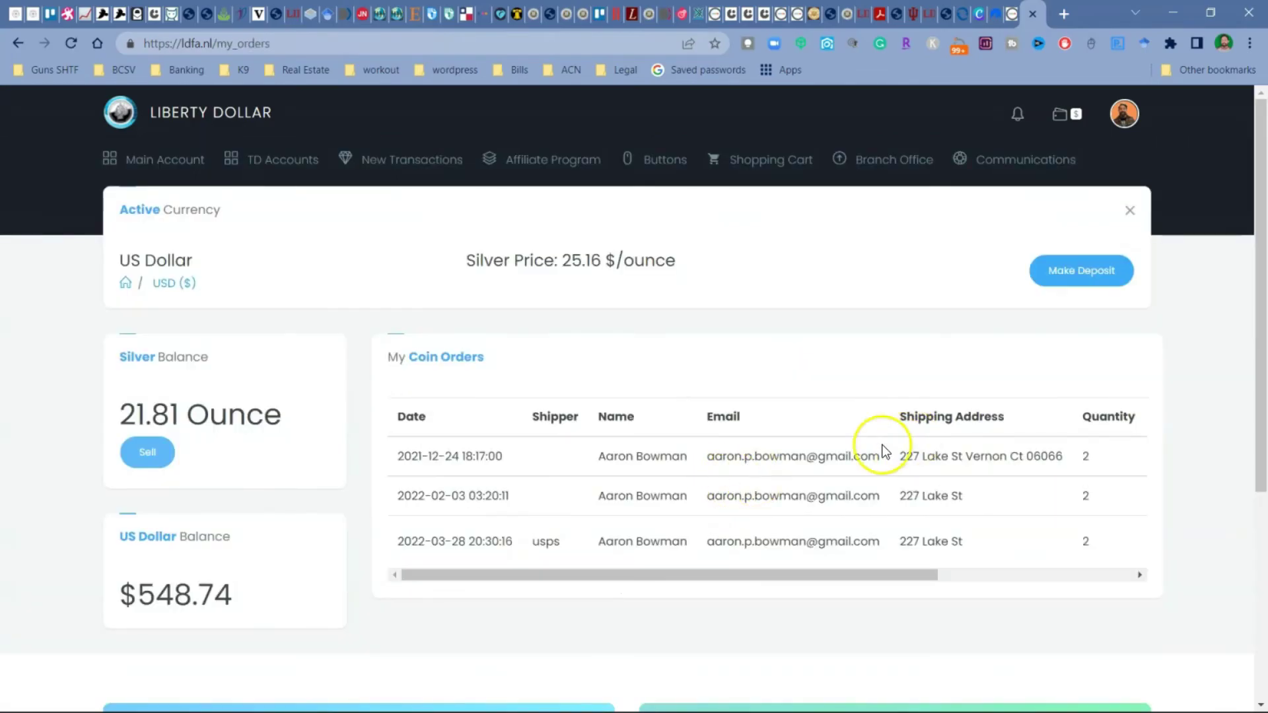
drag(755, 573, 983, 606)
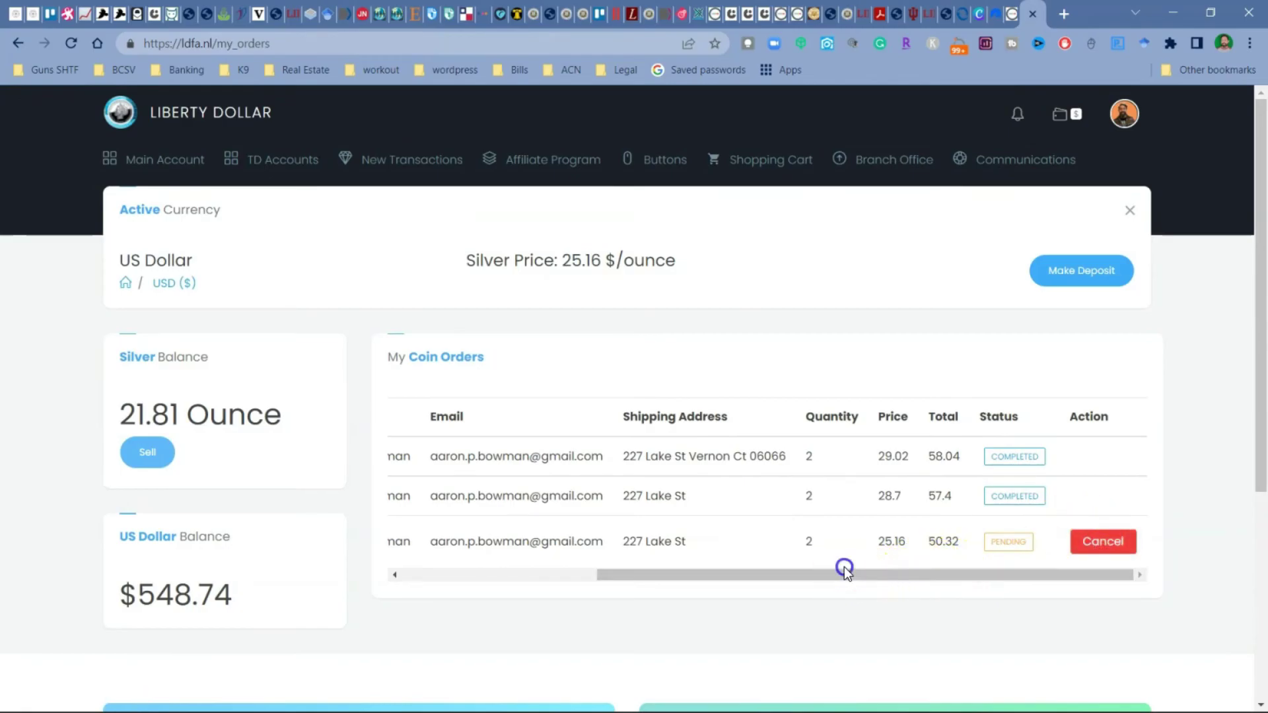
drag(844, 574, 582, 584)
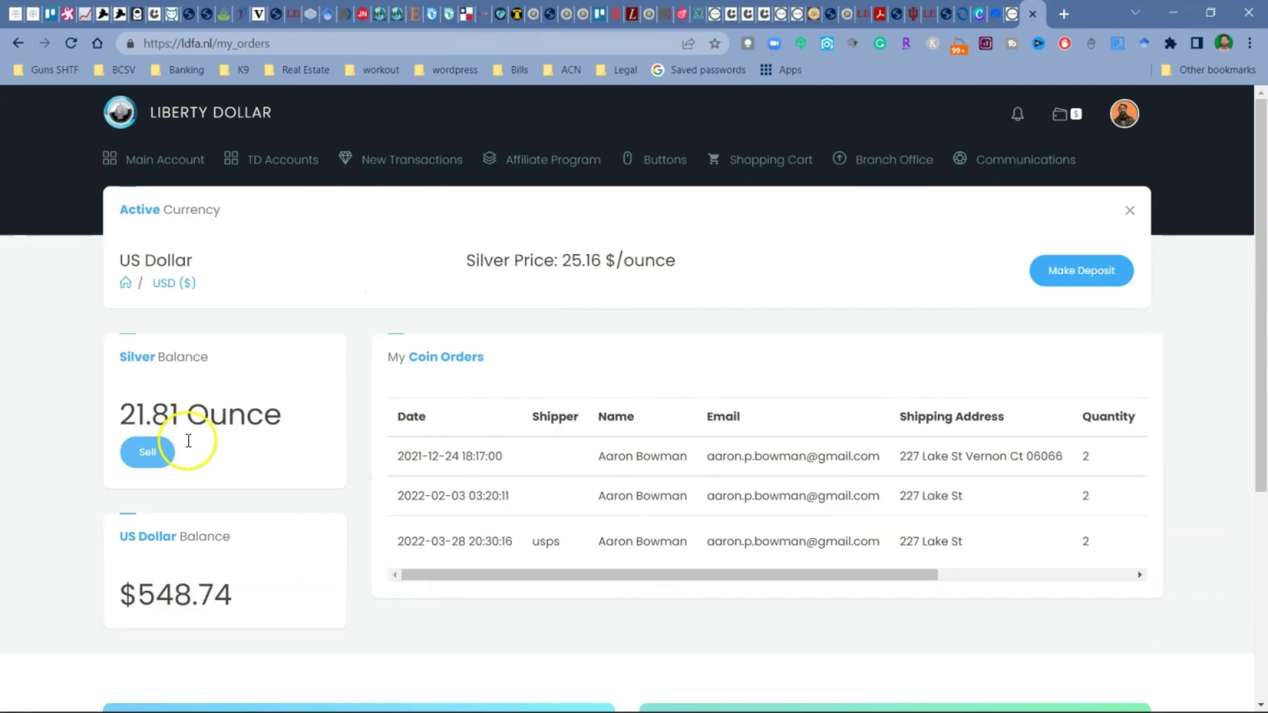
scroll(699, 382, down, 1)
scroll(699, 382, up, 1)
Step: Go to Main Account > Overview, dismiss the Update Shipping Address popup, and review the home page
mouse_move(161, 161)
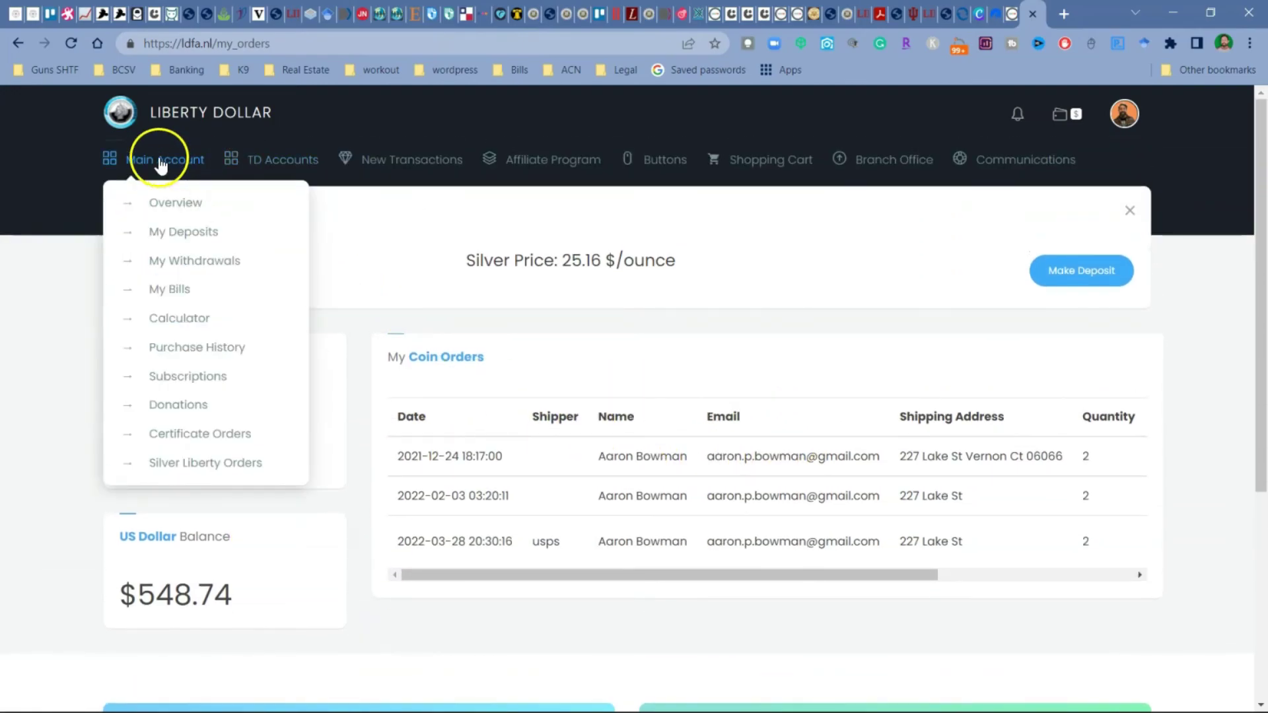
click(172, 205)
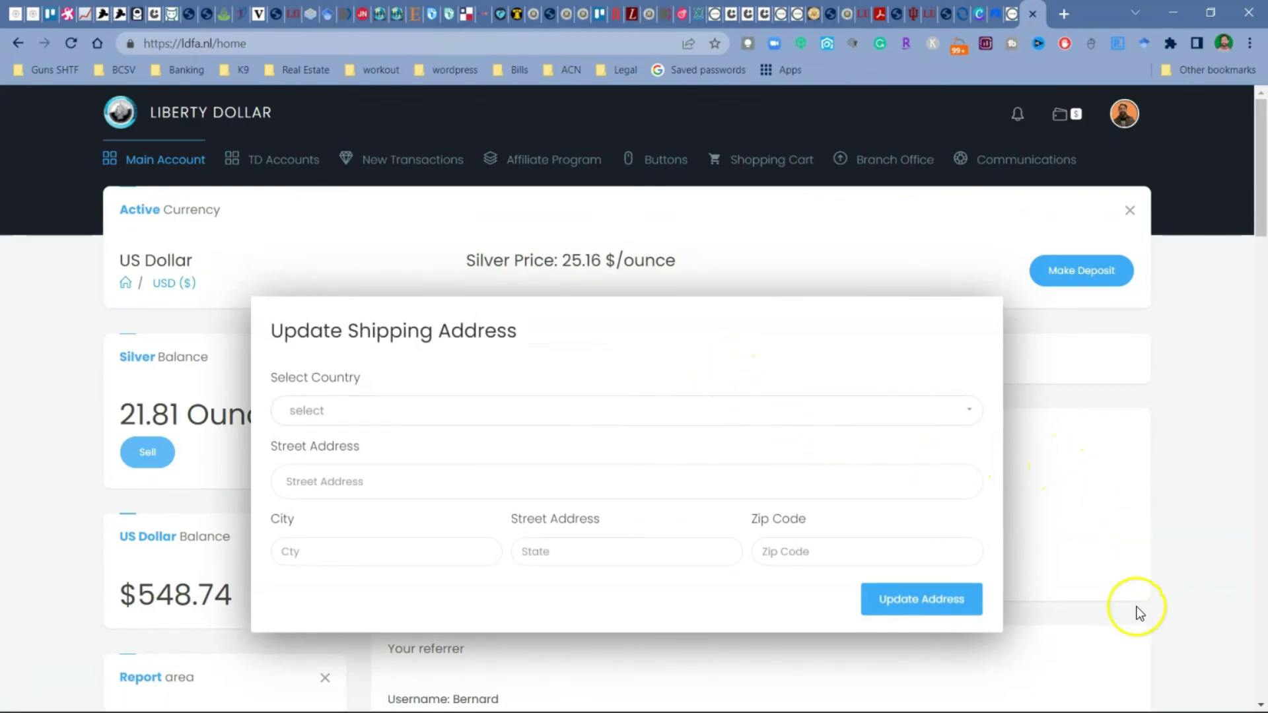
click(1137, 613)
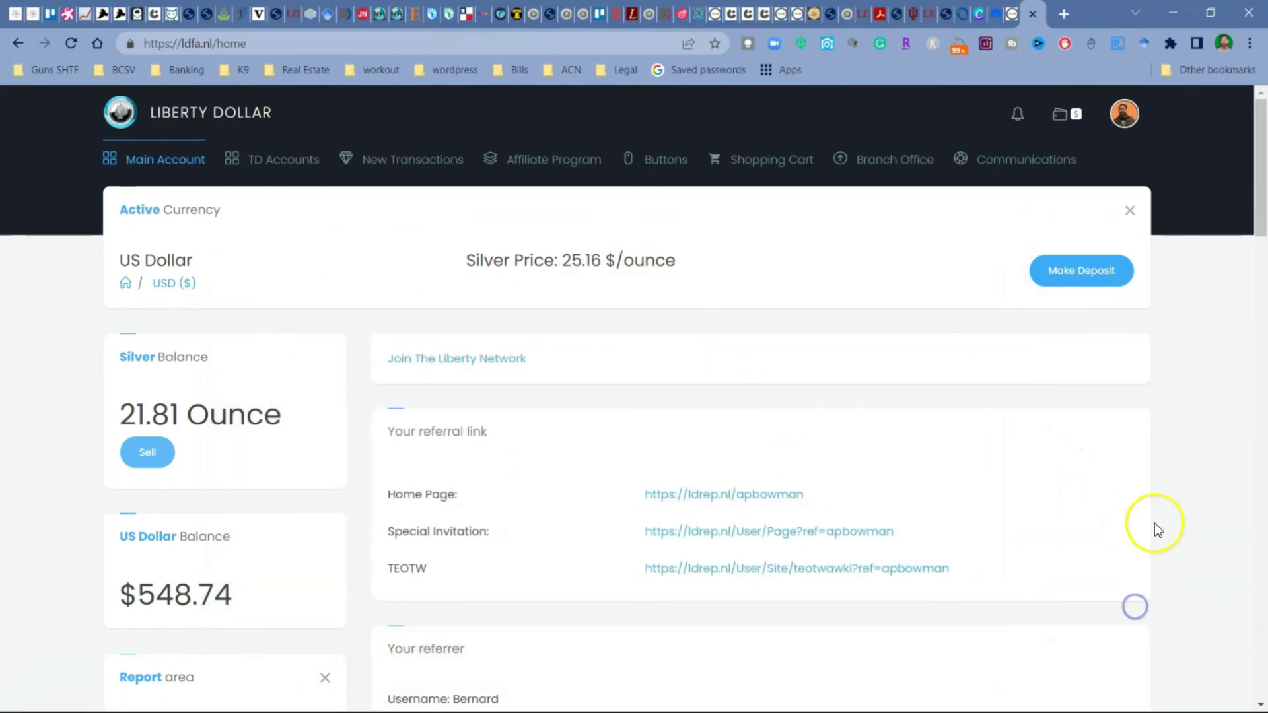
scroll(793, 462, down, 6)
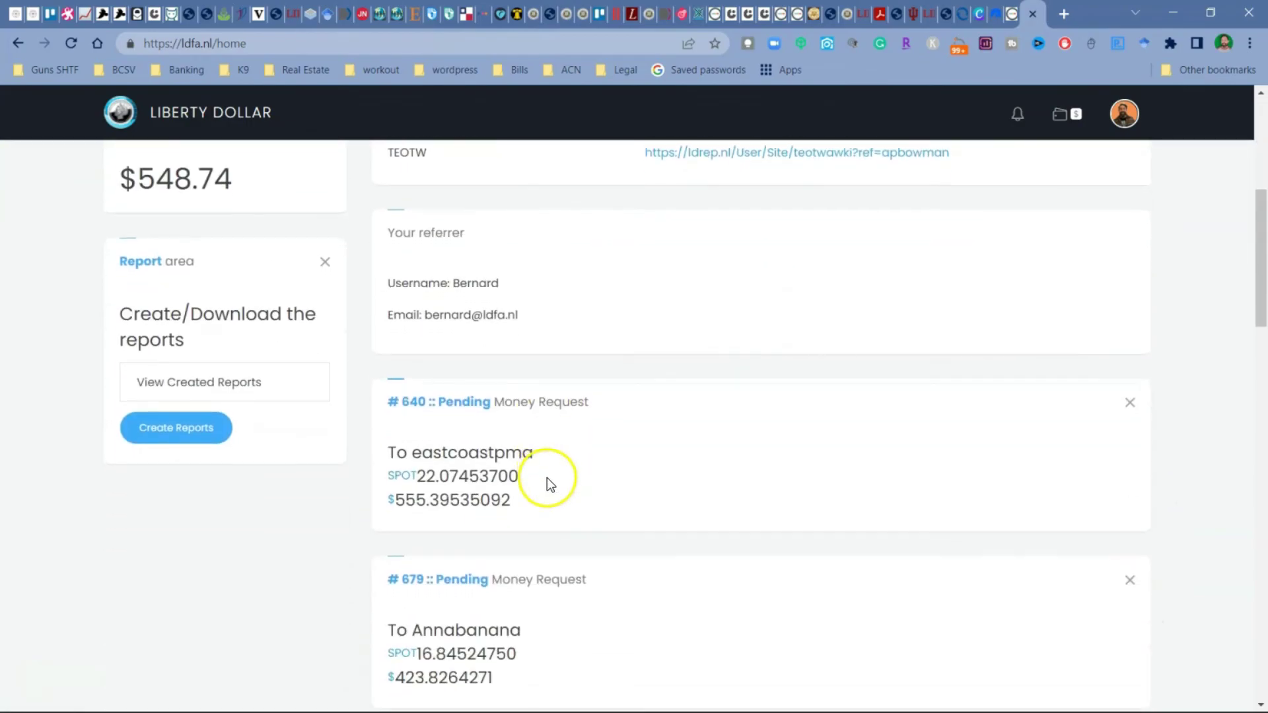
scroll(547, 476, up, 6)
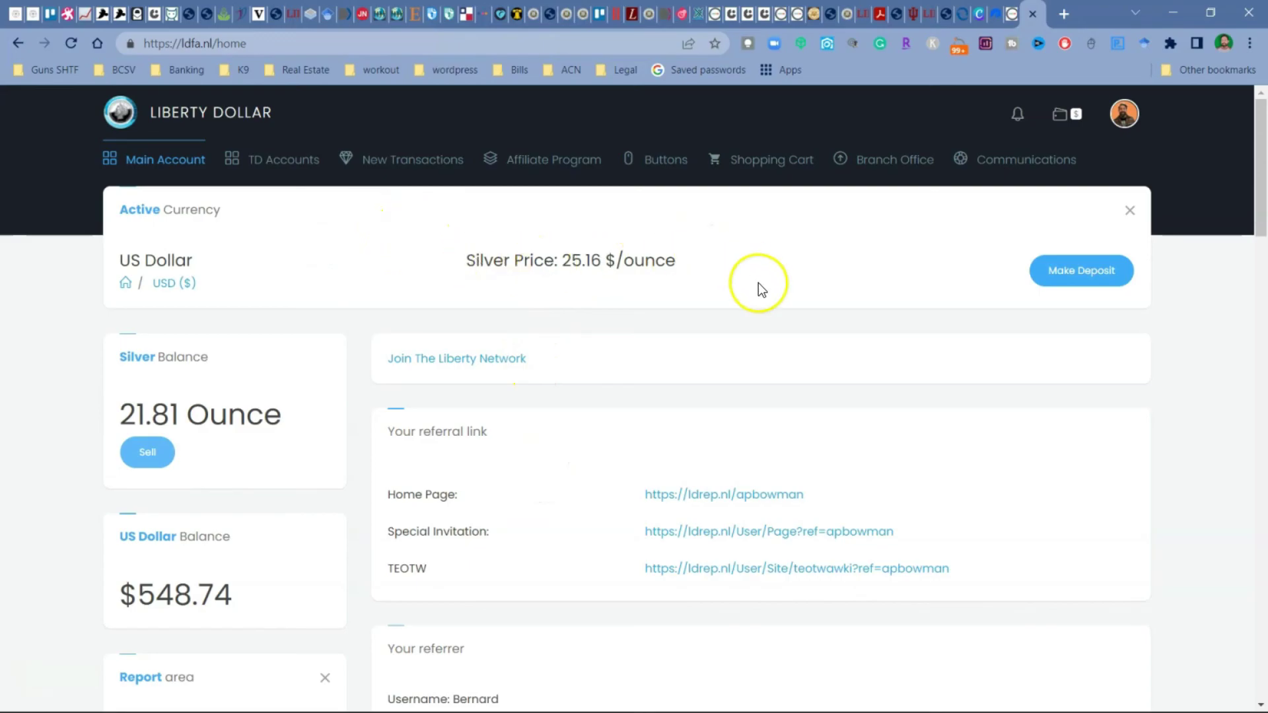